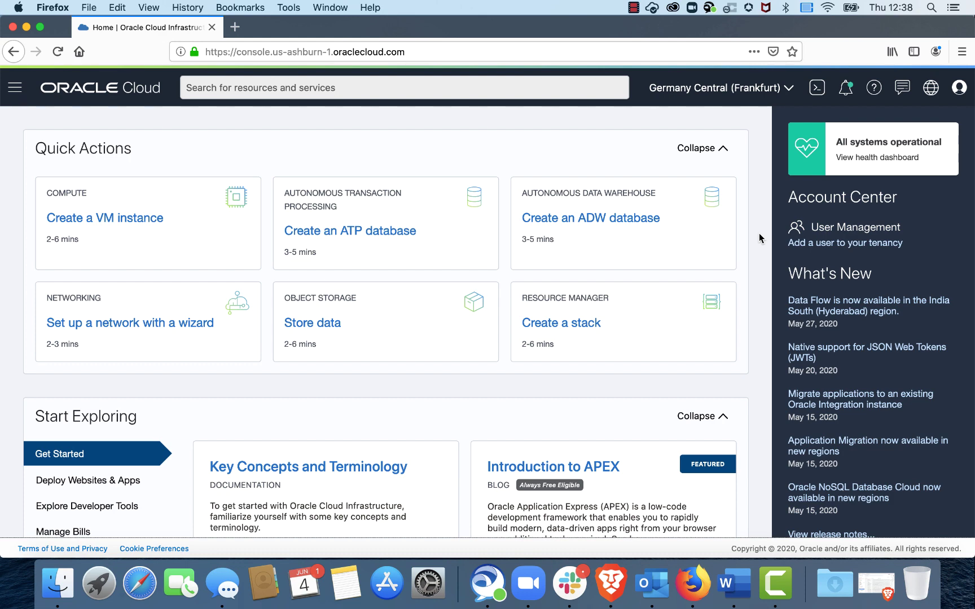
# Step: Go to the VMware Solution SDDC list for FRA-01 and start a new SDDC
pyautogui.click(236, 150)
pyautogui.click(103, 156)
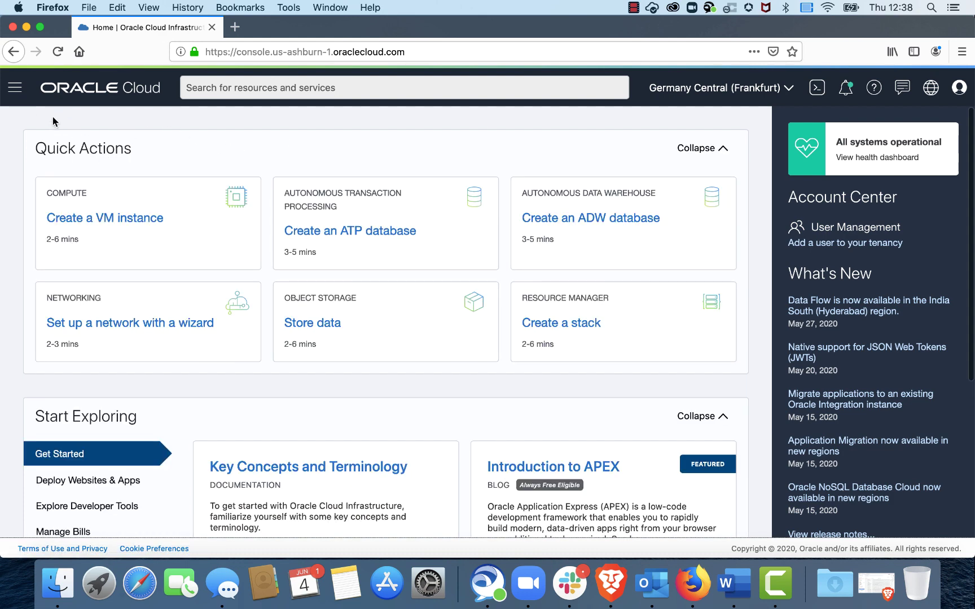
pyautogui.click(15, 91)
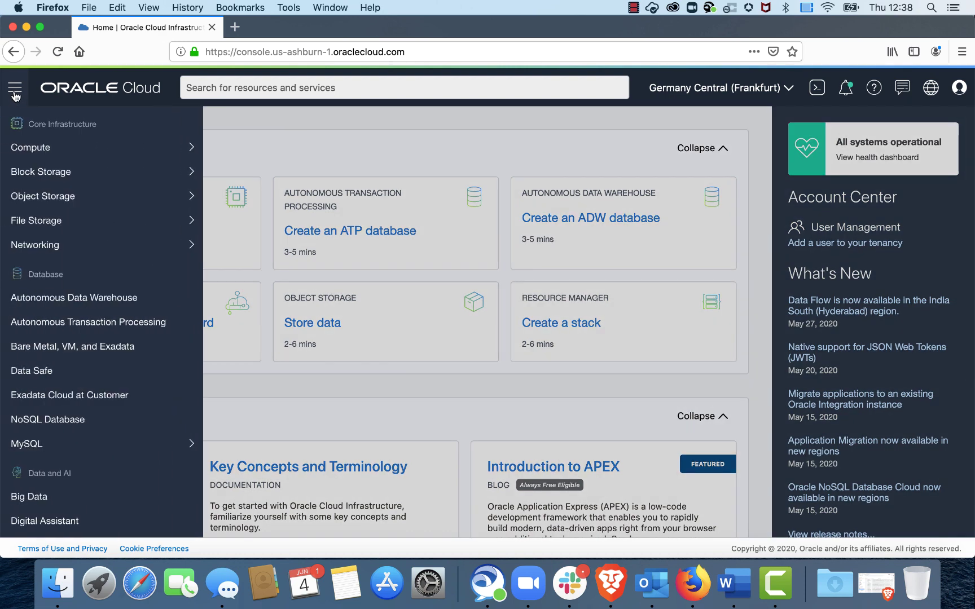
pyautogui.moveTo(77, 244)
pyautogui.scroll(-3, 79, 243)
pyautogui.scroll(-10, 79, 242)
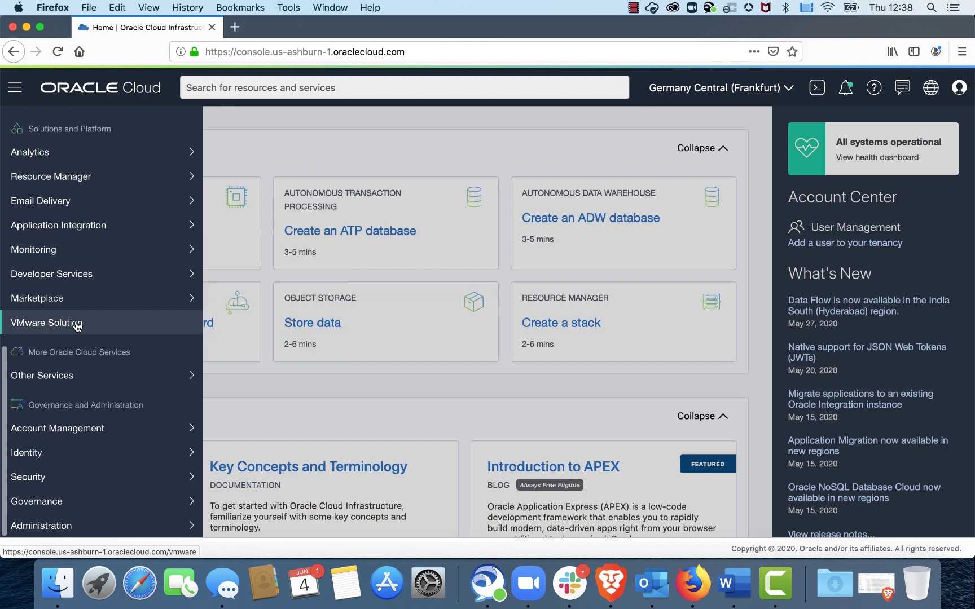
pyautogui.click(75, 326)
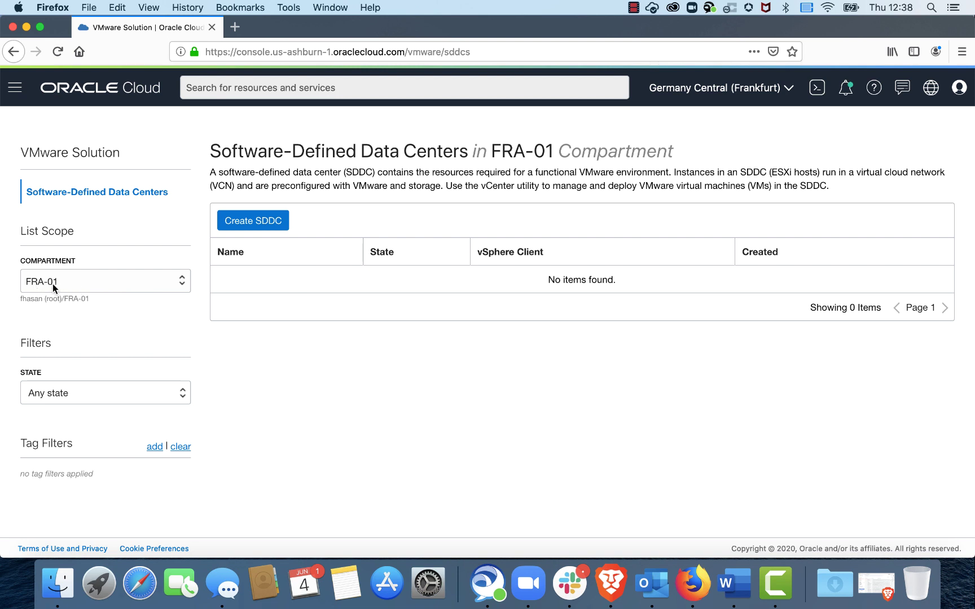
pyautogui.click(245, 224)
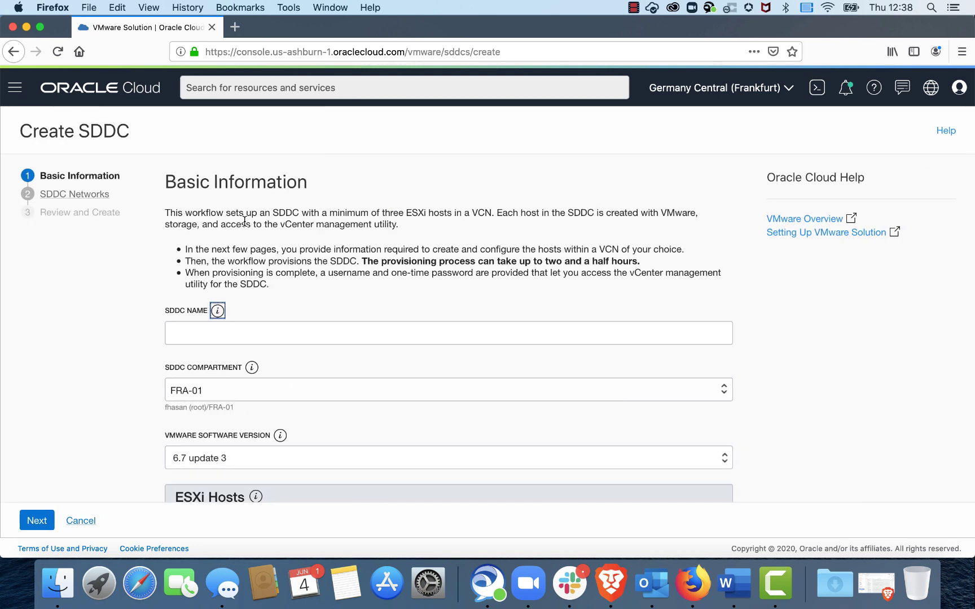
# Step: Name the new SDDC OCI-SDDC
pyautogui.click(271, 332)
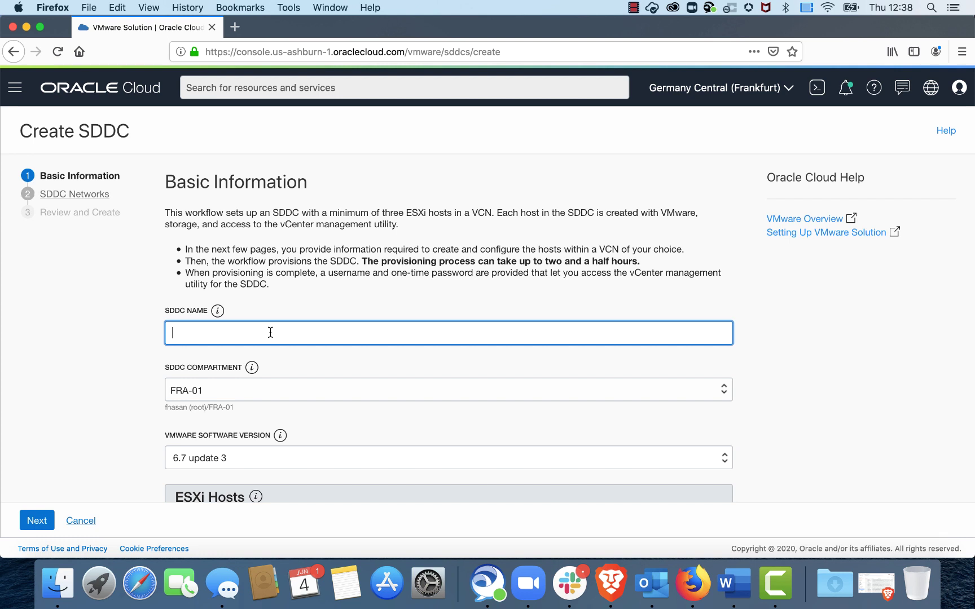
pyautogui.write('OCI-SDDC')
pyautogui.scroll(-3, 412, 414)
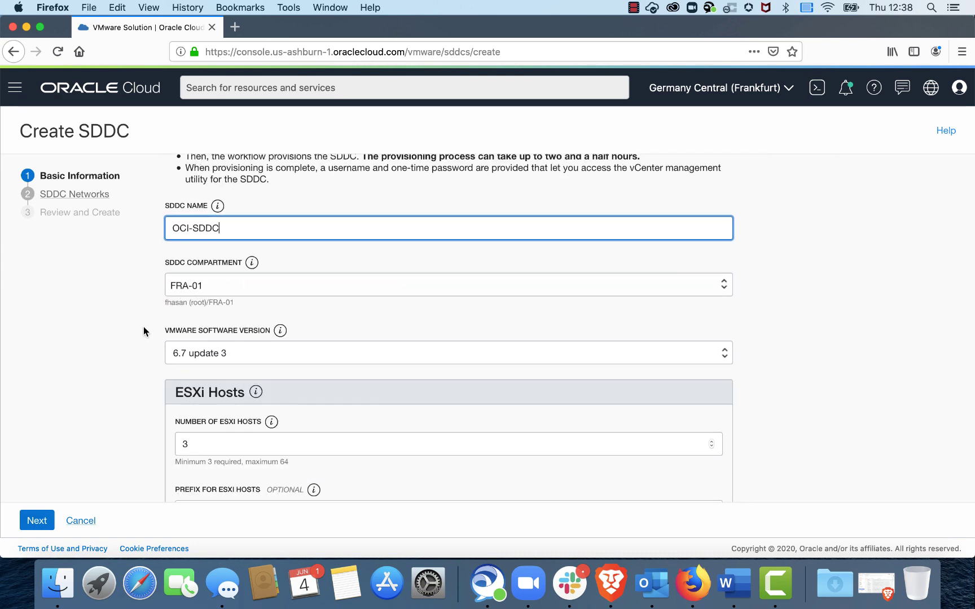
pyautogui.scroll(-3, 266, 351)
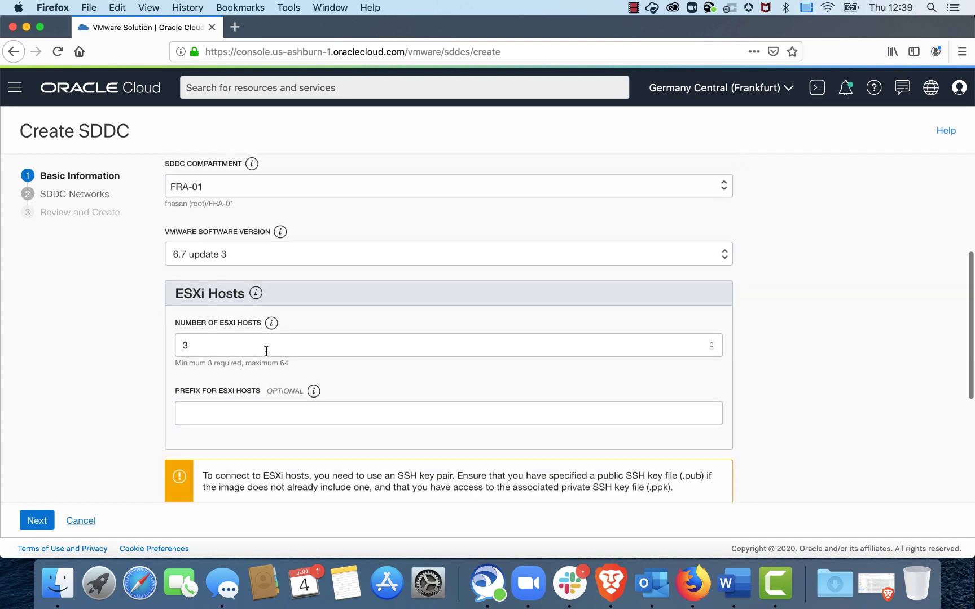
# Step: Keep VMware version 6.7 update 3 and three ESXi hosts with prefix OCI-SDDC
pyautogui.click(208, 252)
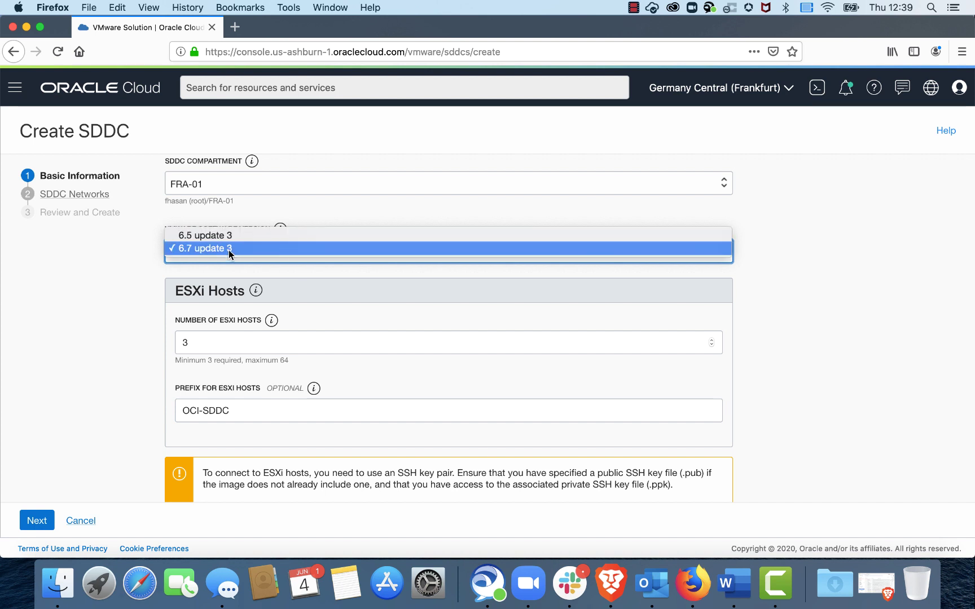
pyautogui.click(217, 248)
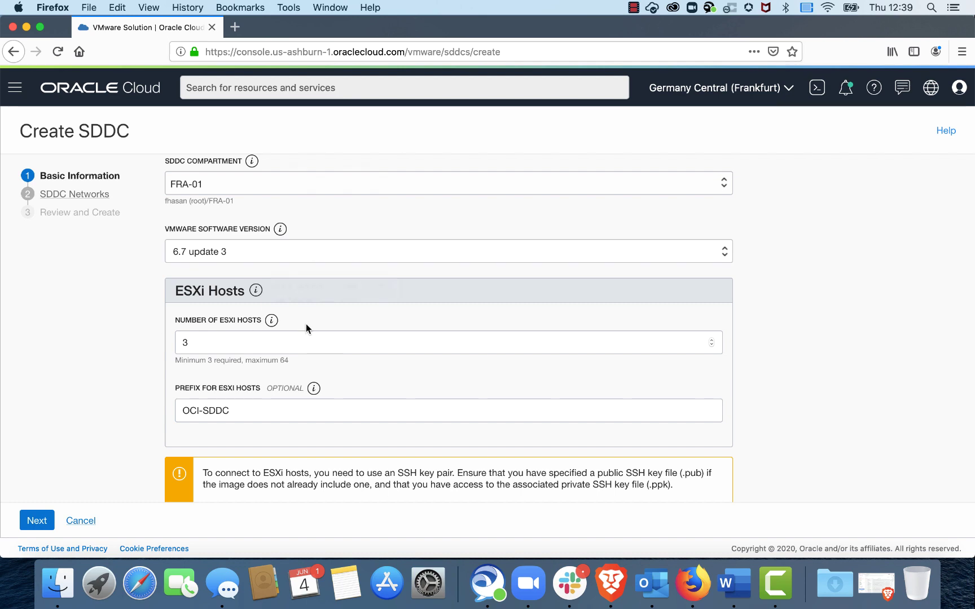
pyautogui.scroll(-3, 311, 327)
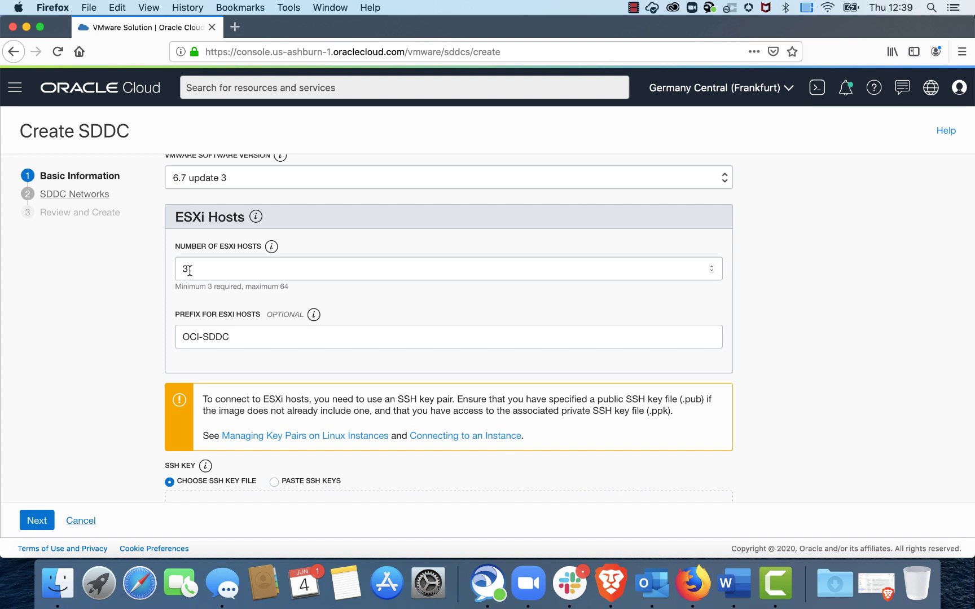
pyautogui.scroll(-2, 167, 326)
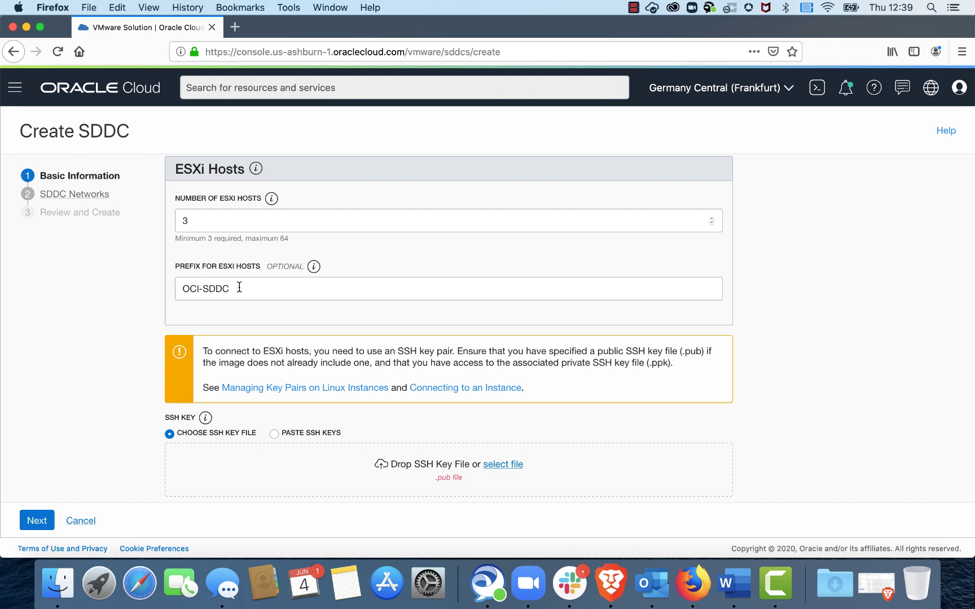
pyautogui.scroll(-3, 190, 309)
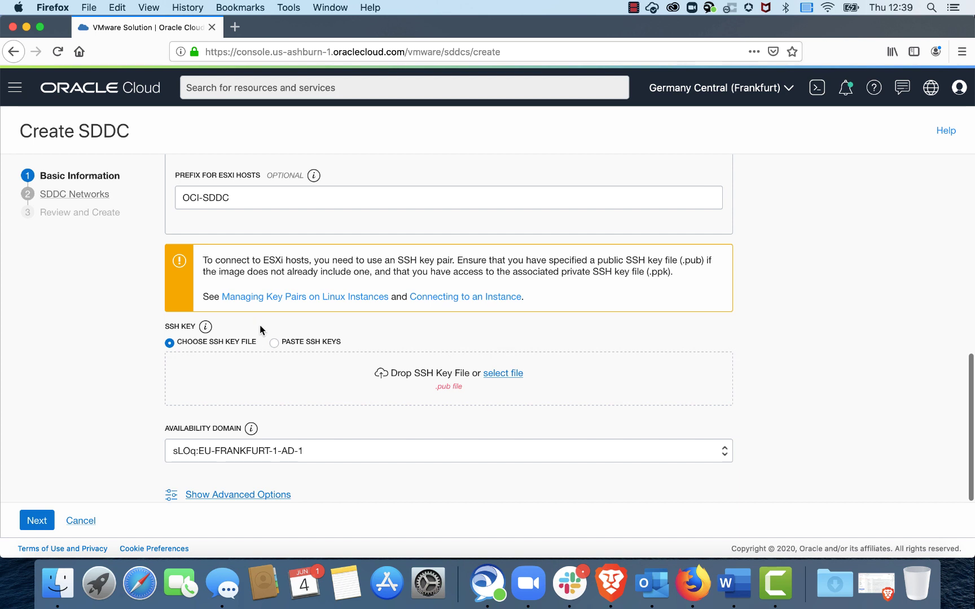
# Step: Attach id_rsa.pub, keep availability domain EU-FRANKFURT-1-AD-1, and show the advanced tagging options
pyautogui.click(503, 374)
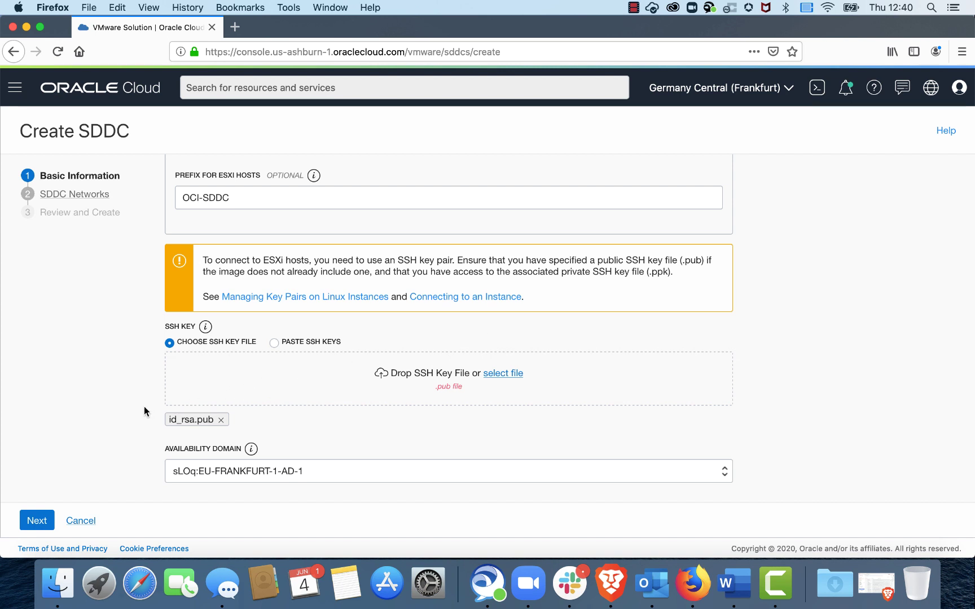
pyautogui.scroll(-1, 309, 378)
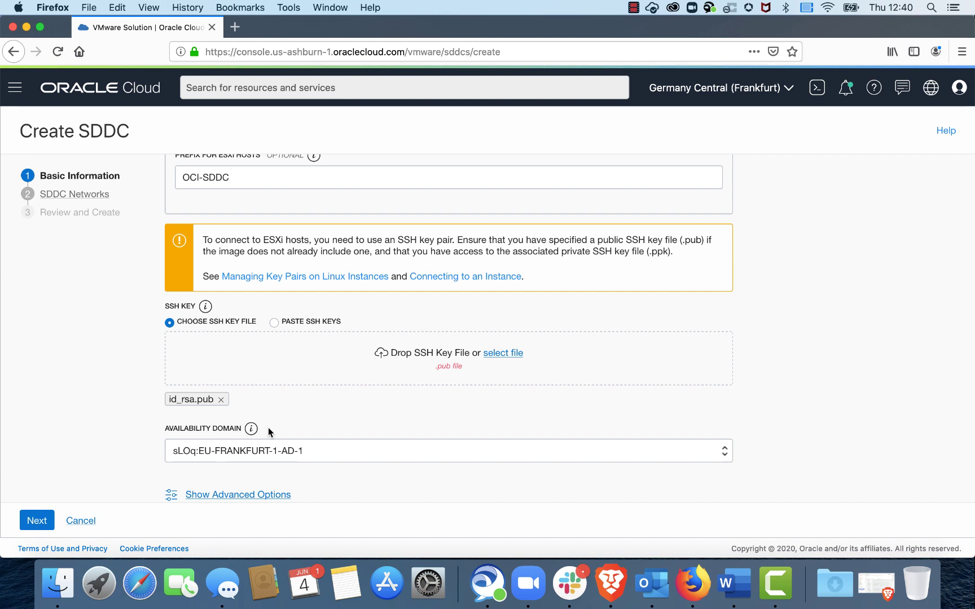
pyautogui.click(298, 450)
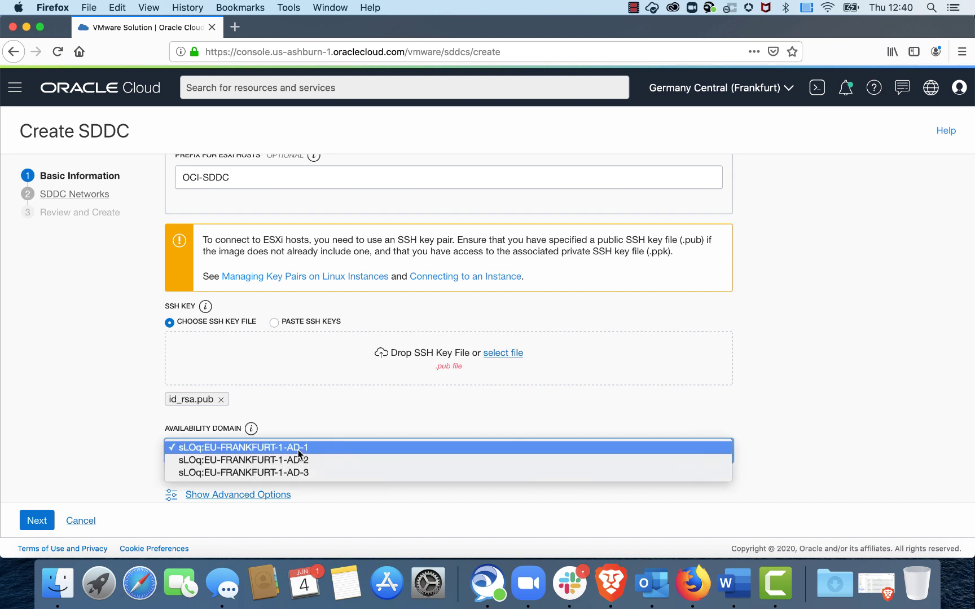
pyautogui.click(313, 447)
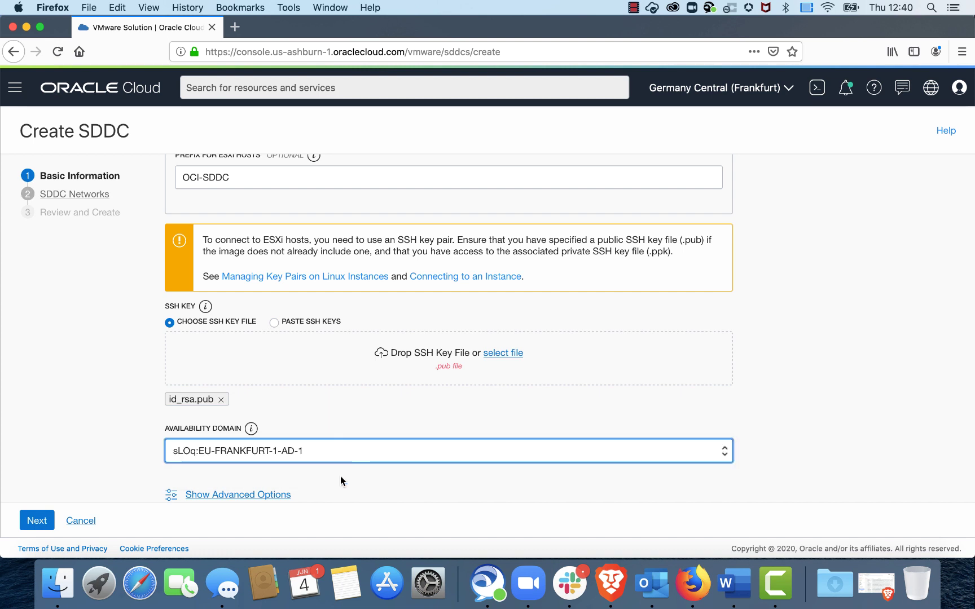
pyautogui.click(261, 494)
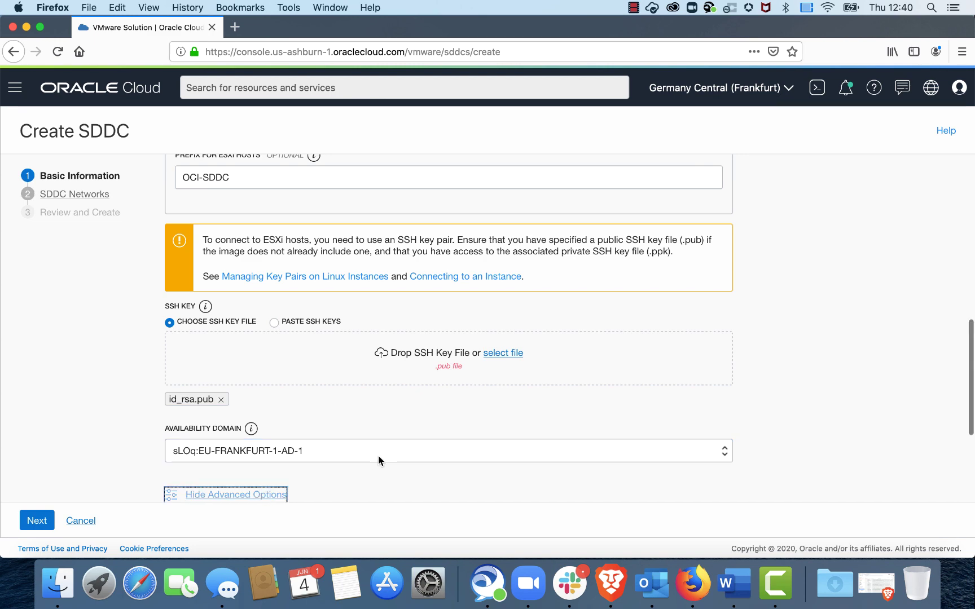
pyautogui.scroll(-4, 378, 455)
pyautogui.click(255, 425)
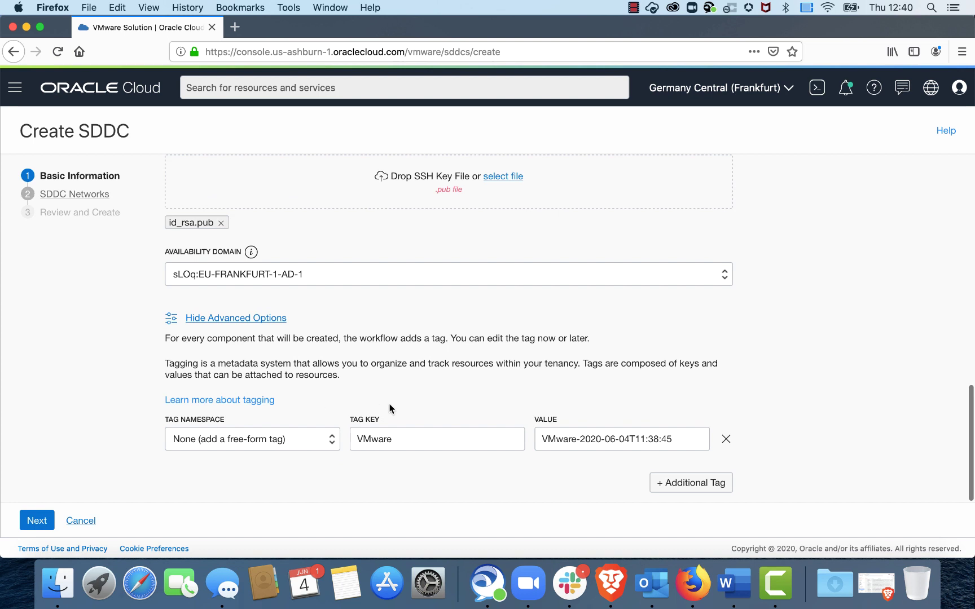
# Step: Move to the SDDC Networks step and select the ON-PREM VCN (172.16.0.0/16)
pyautogui.click(37, 521)
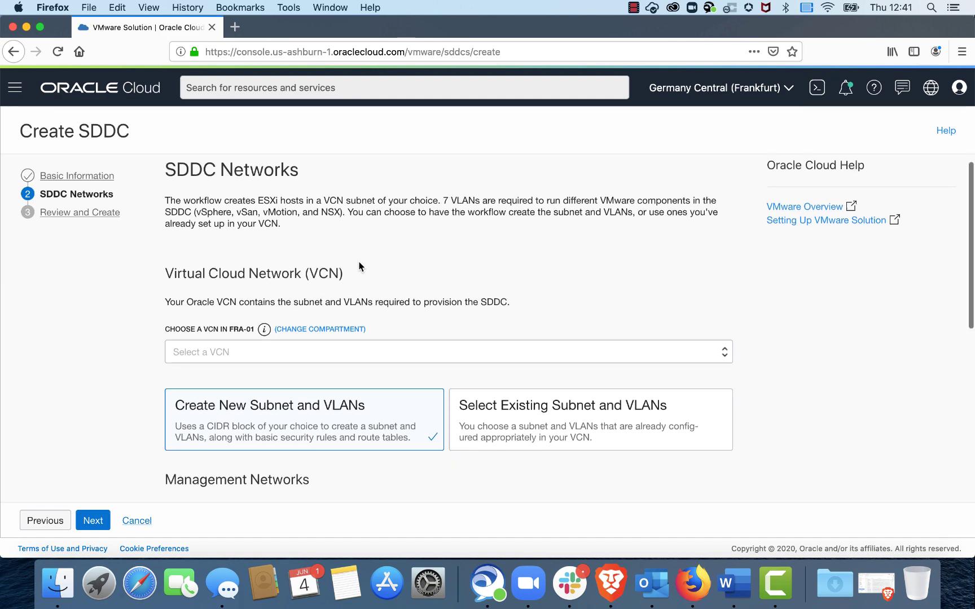
pyautogui.scroll(-5, 359, 266)
pyautogui.click(293, 236)
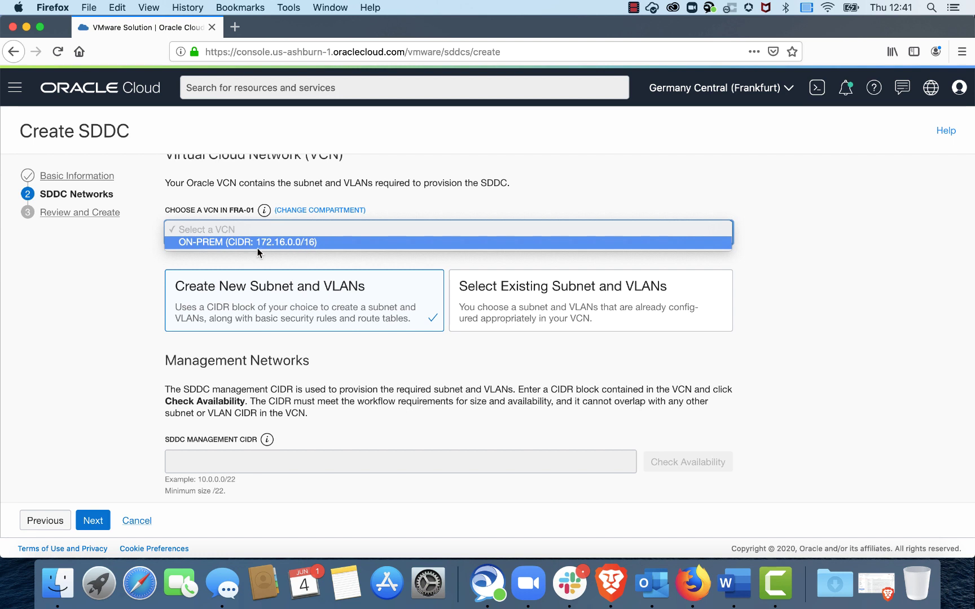
pyautogui.click(320, 244)
# Step: Choose the Select Existing Subnet and VLANs option
pyautogui.scroll(-1, 291, 258)
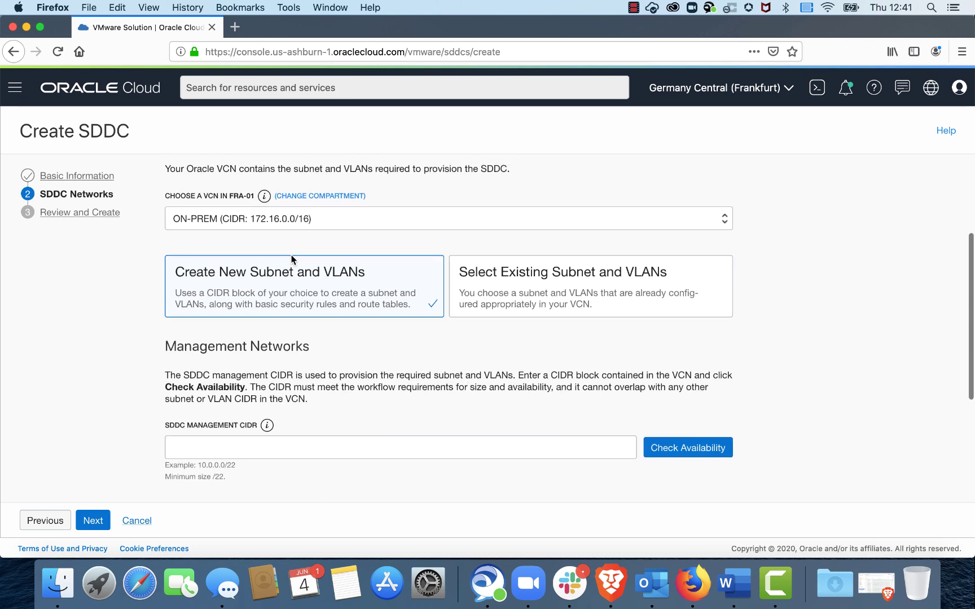
pyautogui.scroll(-2, 291, 259)
pyautogui.scroll(-1, 291, 259)
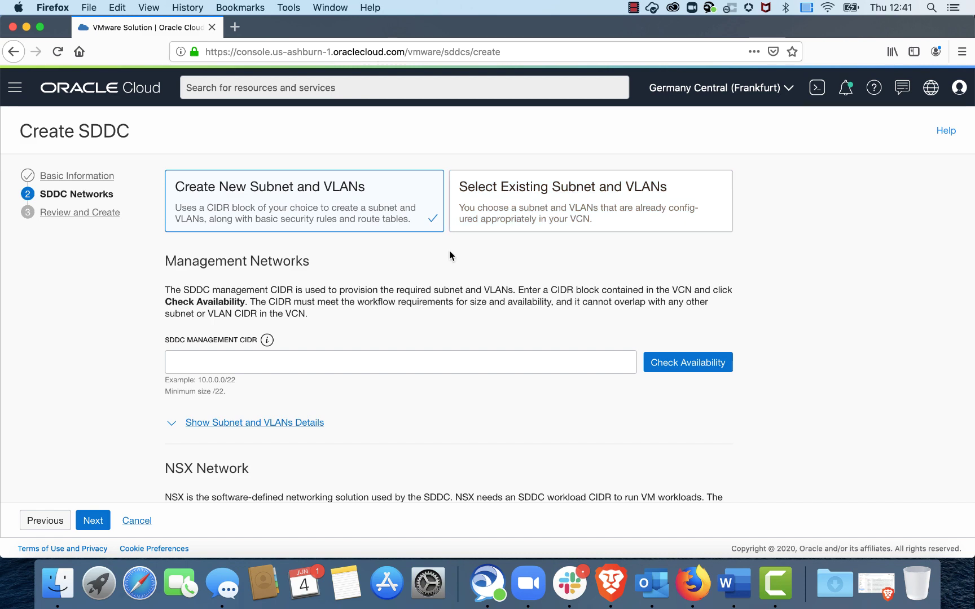
pyautogui.scroll(-2, 450, 248)
pyautogui.scroll(2, 451, 249)
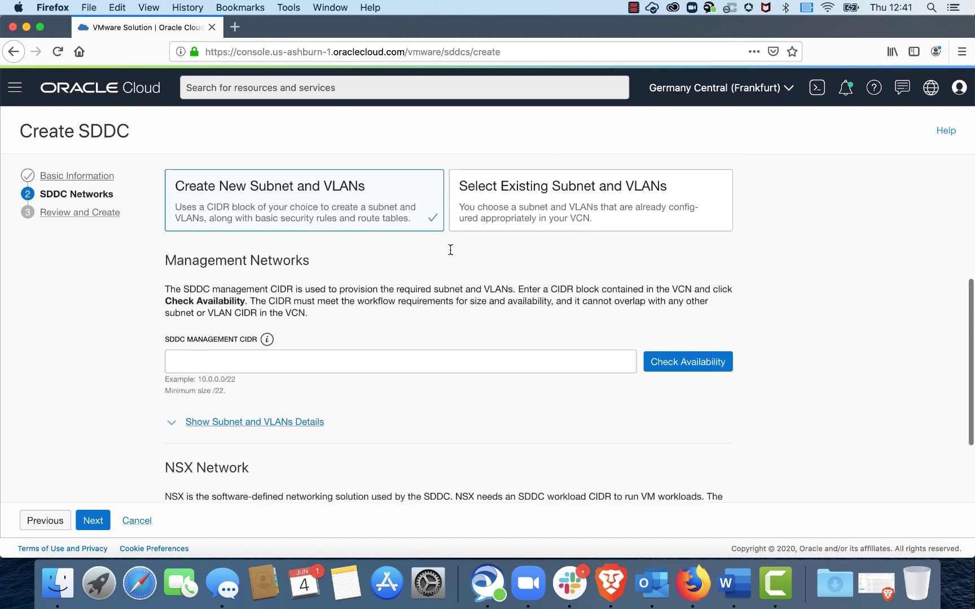
pyautogui.click(502, 221)
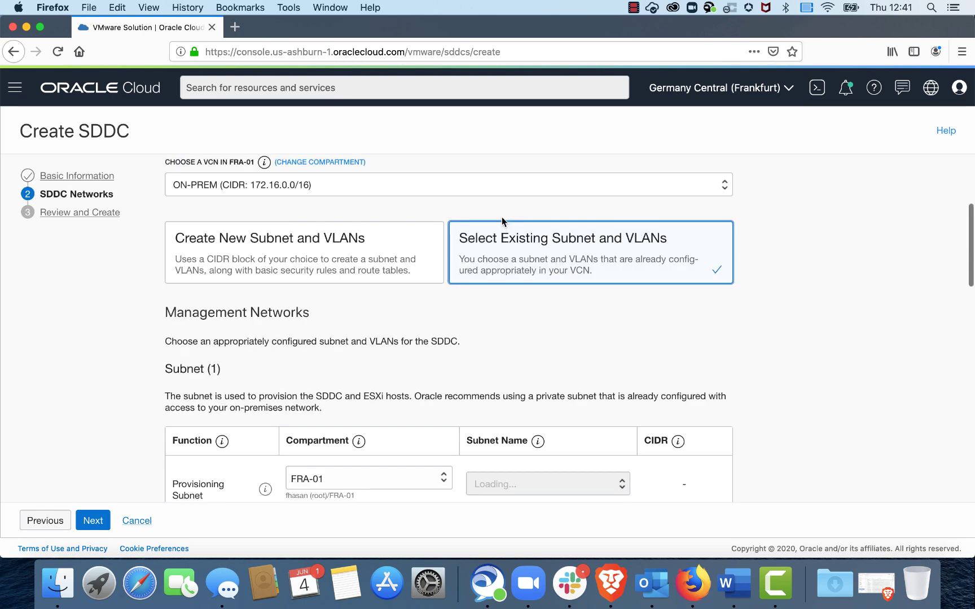
# Step: Keep FRA-01 as the provisioning subnet compartment and browse subnets without picking one
pyautogui.scroll(-5, 502, 225)
pyautogui.scroll(1, 234, 247)
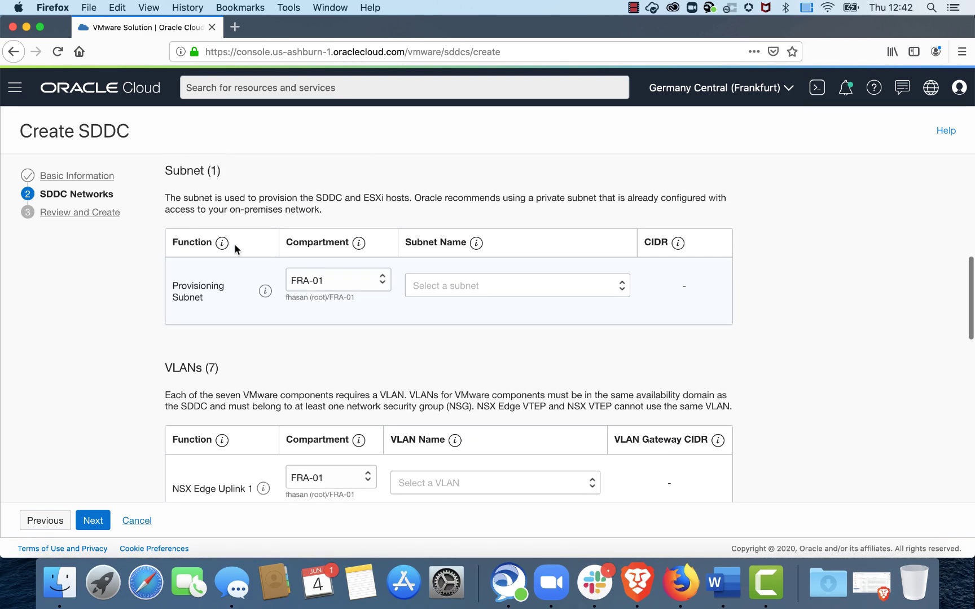
pyautogui.click(352, 282)
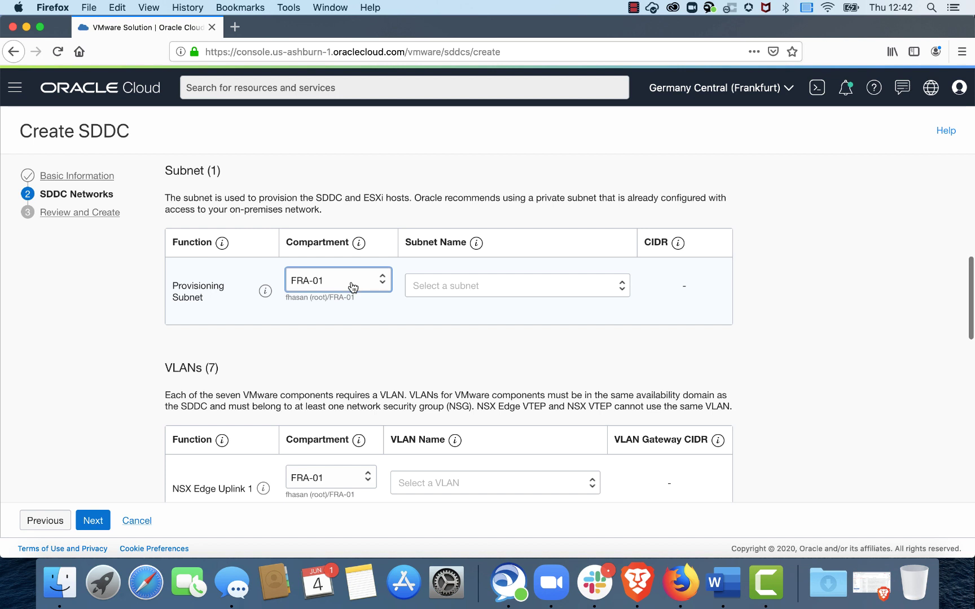
pyautogui.click(264, 339)
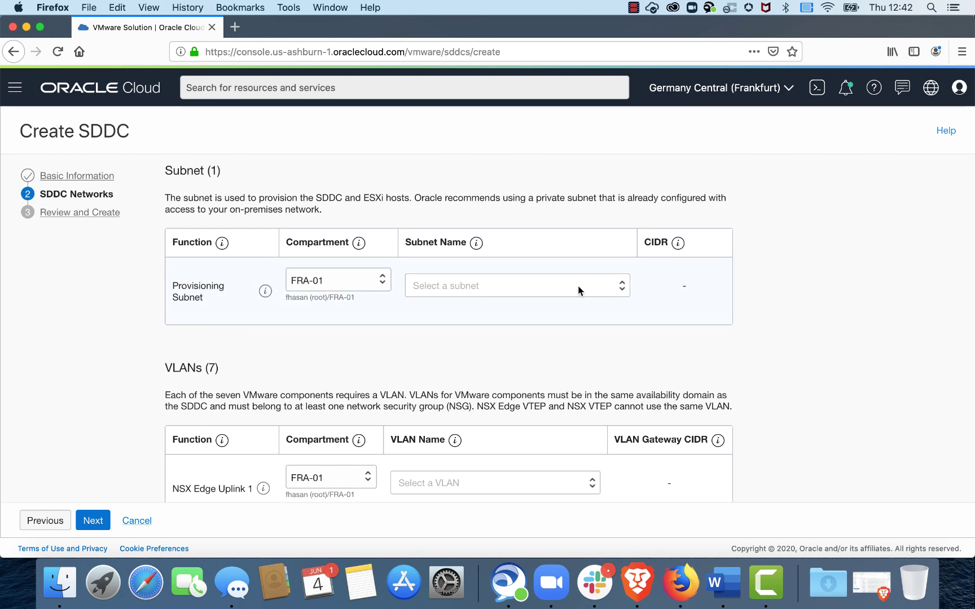
pyautogui.click(501, 288)
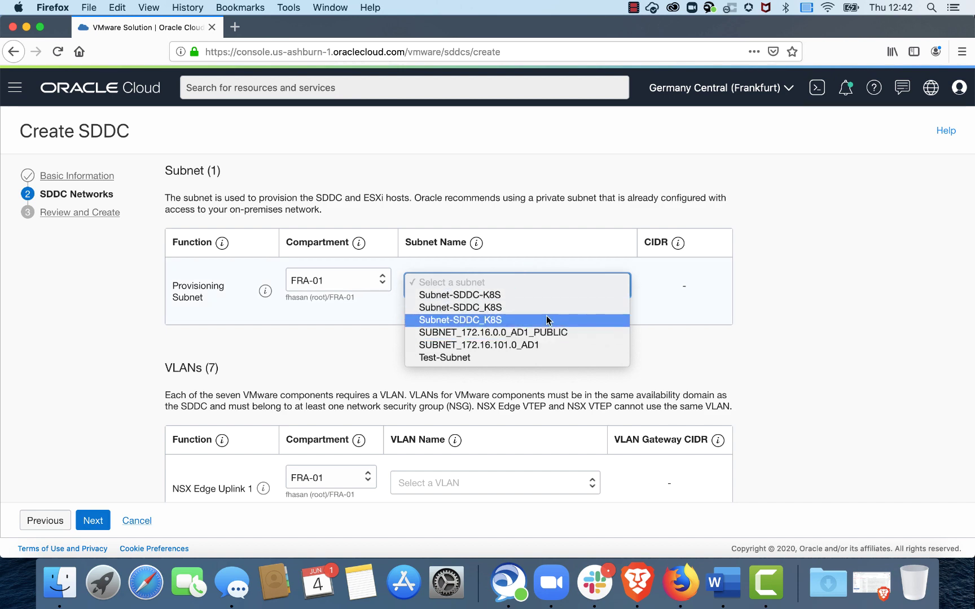
pyautogui.click(677, 345)
# Step: Inspect the VLAN choices for NSX Edge Uplink 1, closing the list unselected
pyautogui.scroll(-3, 592, 344)
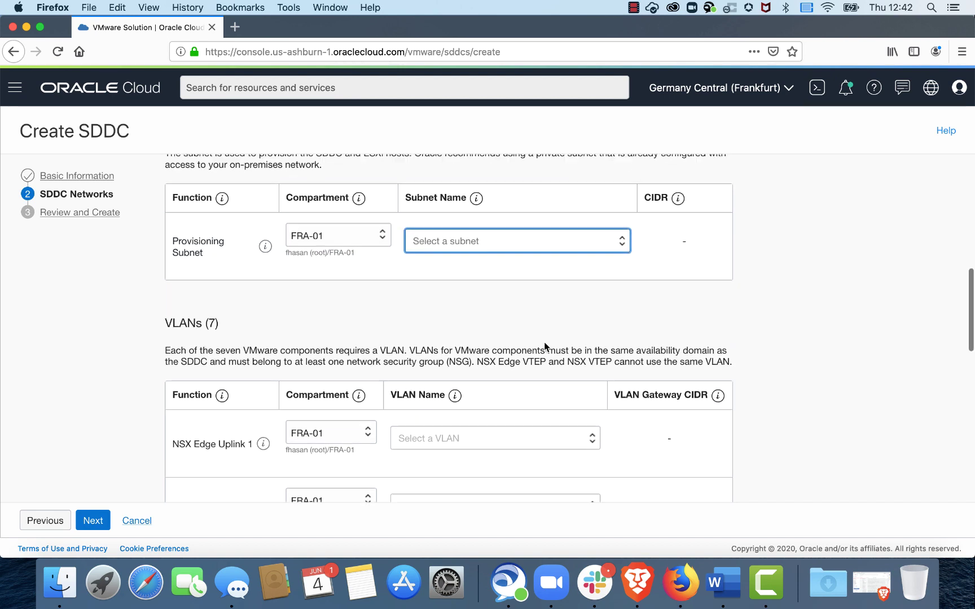
pyautogui.scroll(-2, 536, 338)
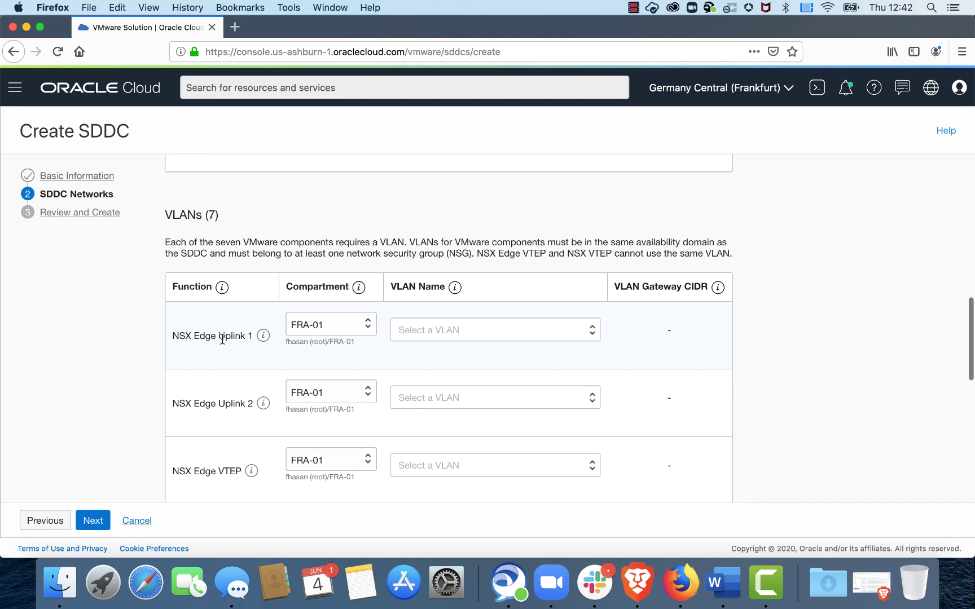
pyautogui.scroll(-1, 223, 339)
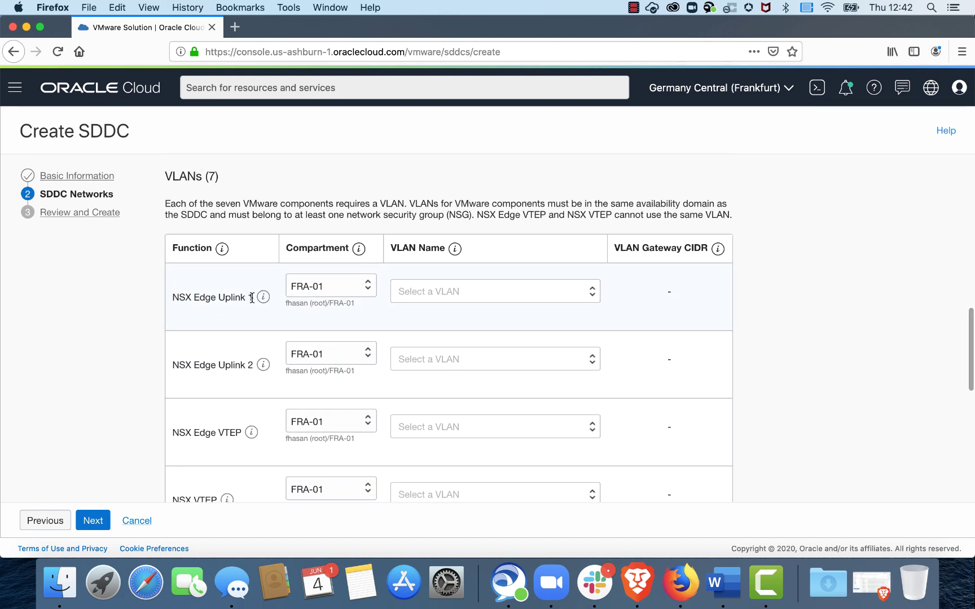
pyautogui.click(425, 292)
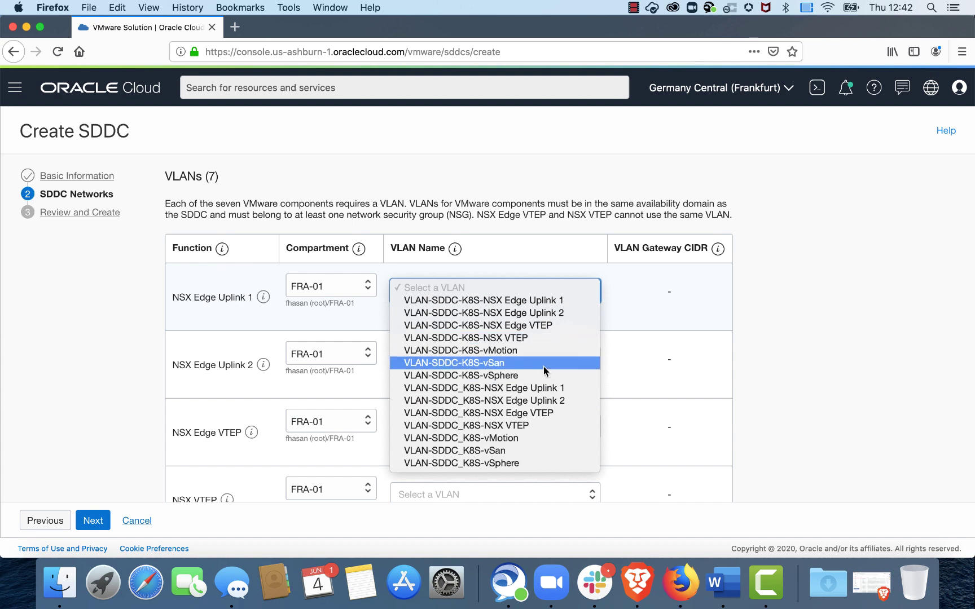
pyautogui.click(640, 309)
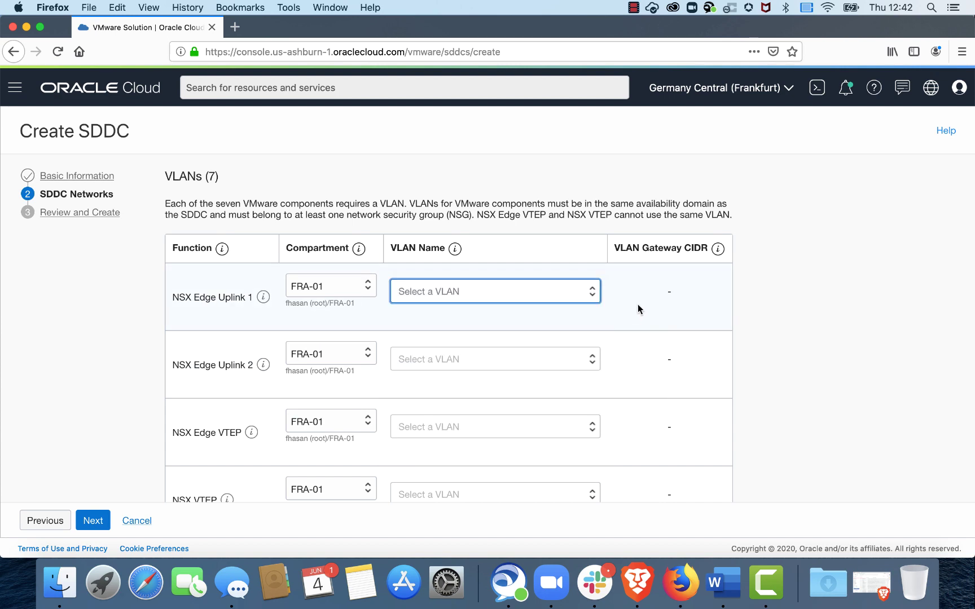
pyautogui.click(624, 302)
# Step: Switch to the Create New Subnet and VLANs option instead
pyautogui.scroll(5, 624, 305)
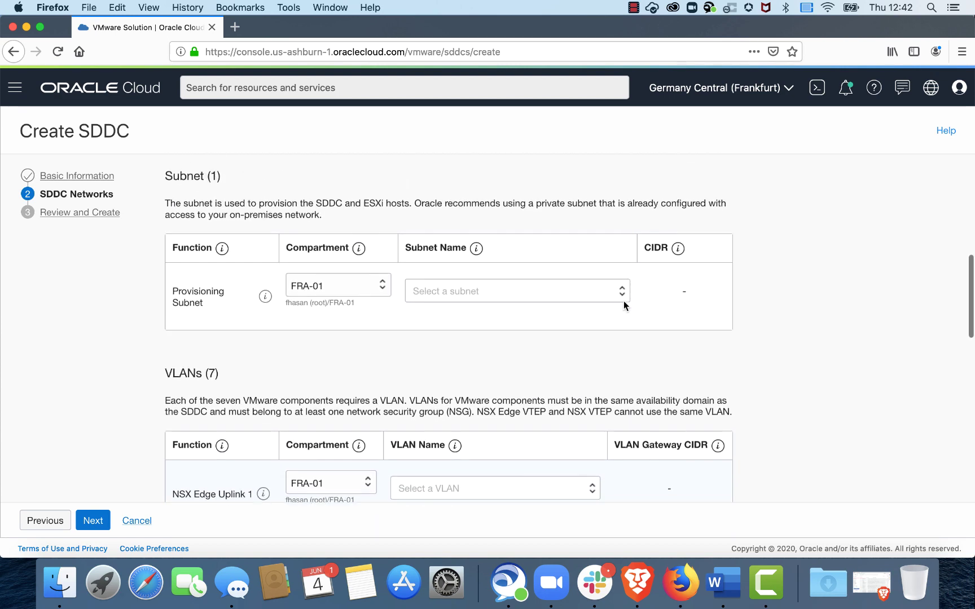
pyautogui.scroll(-3, 624, 305)
pyautogui.scroll(-4, 624, 306)
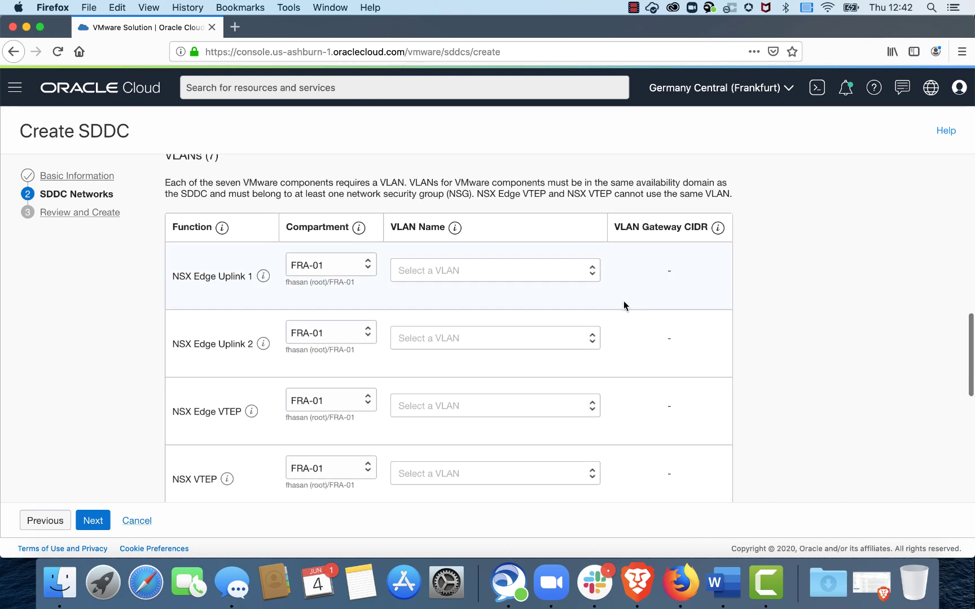
pyautogui.scroll(5, 624, 306)
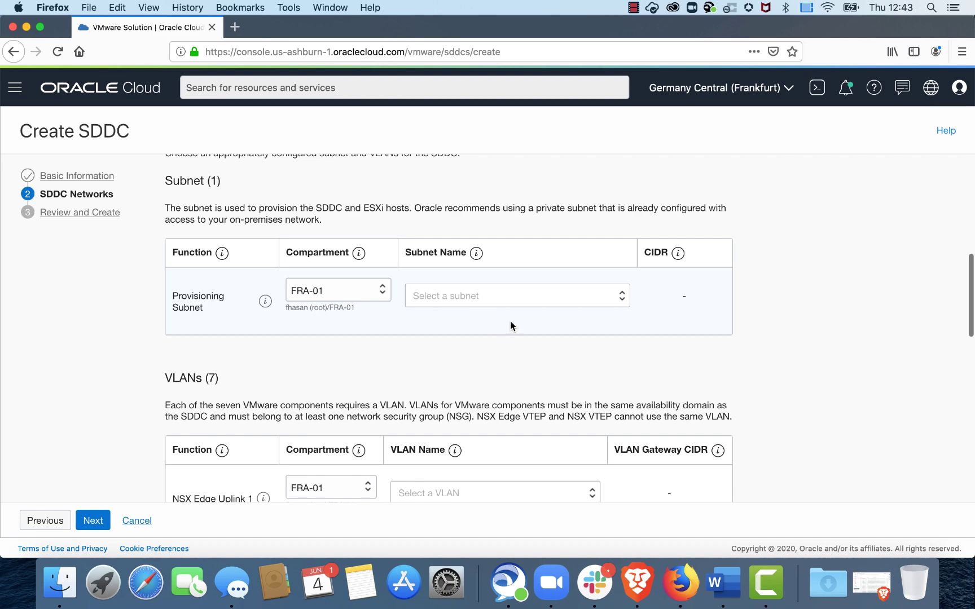
pyautogui.scroll(-2, 511, 326)
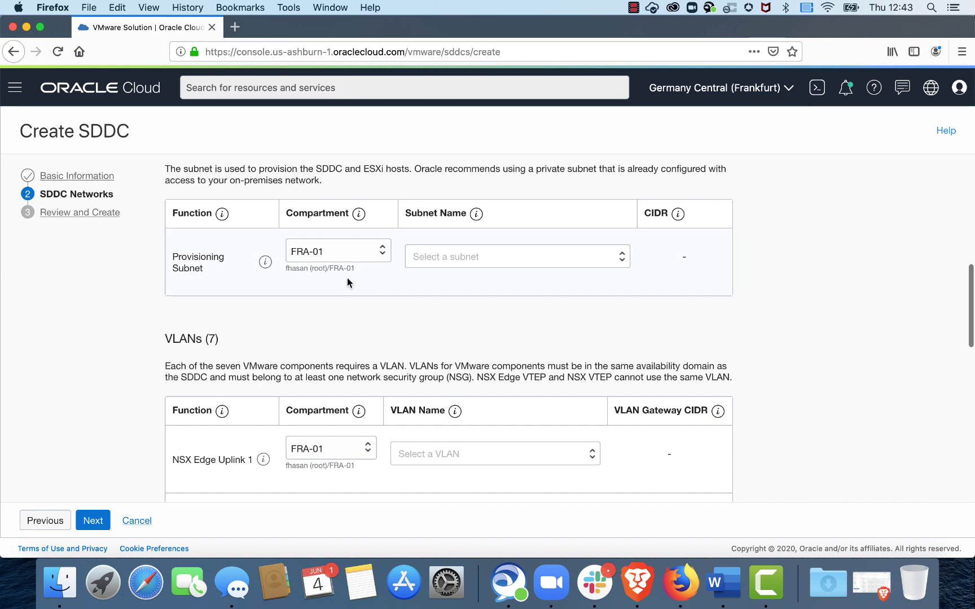
pyautogui.scroll(2, 348, 282)
pyautogui.scroll(5, 348, 280)
pyautogui.click(352, 255)
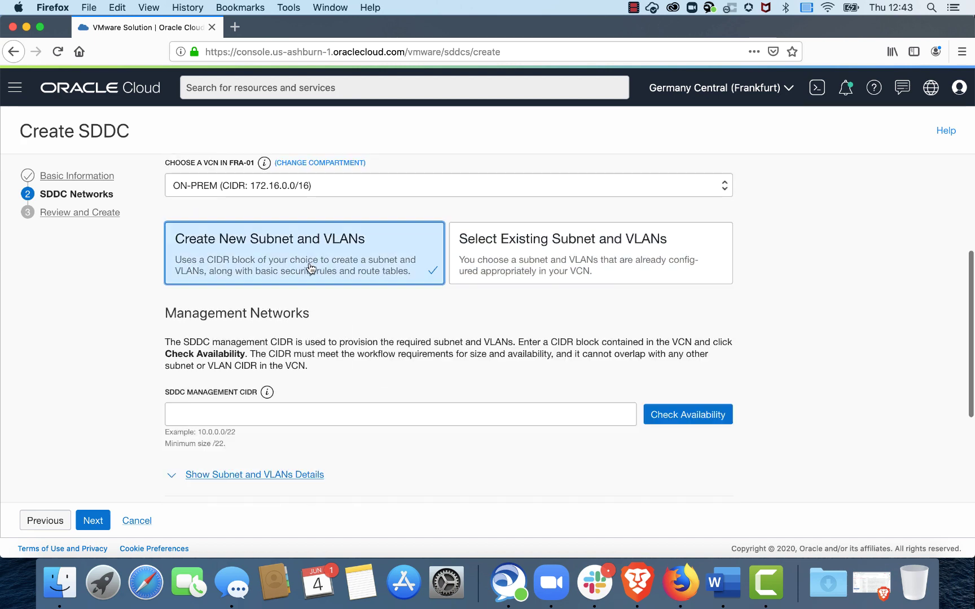
pyautogui.scroll(-2, 413, 324)
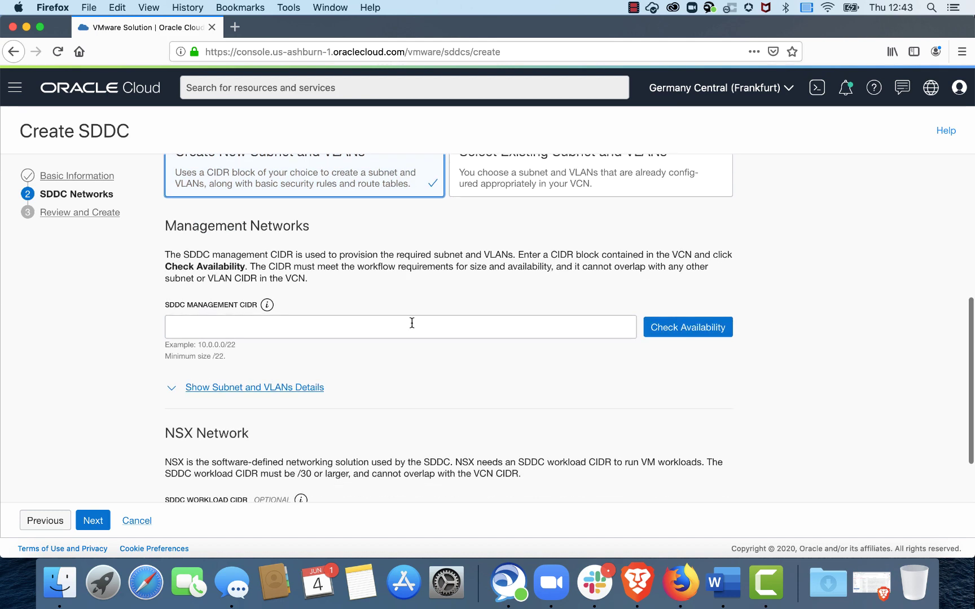
pyautogui.scroll(2, 350, 250)
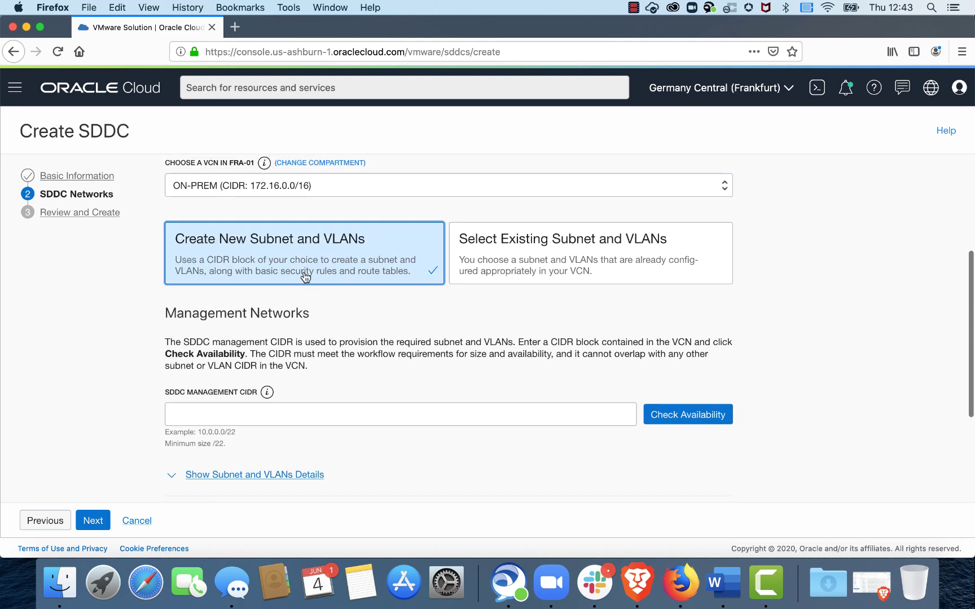
pyautogui.scroll(-2, 365, 318)
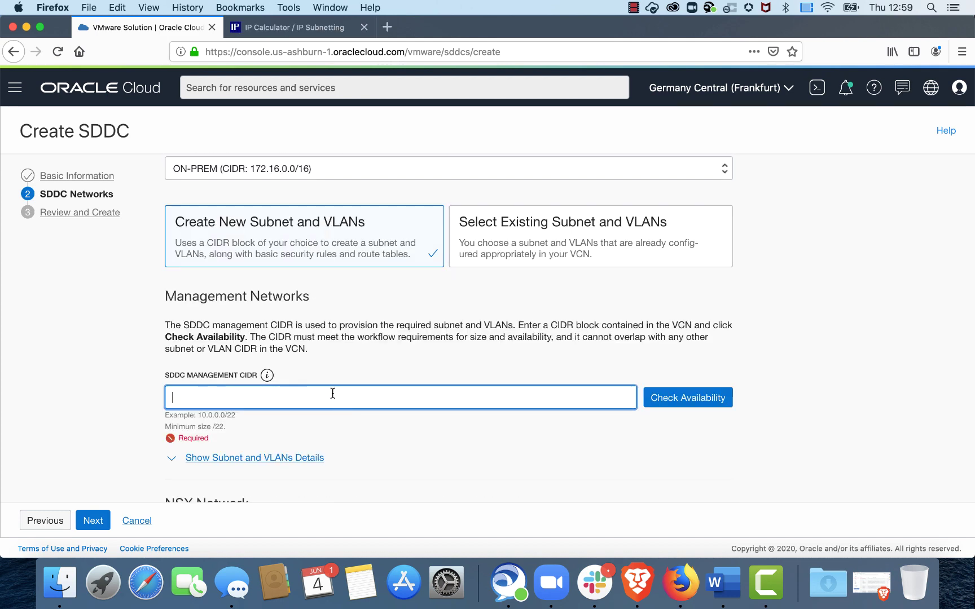
pyautogui.click(224, 426)
pyautogui.moveTo(225, 427); pyautogui.dragTo(215, 427)
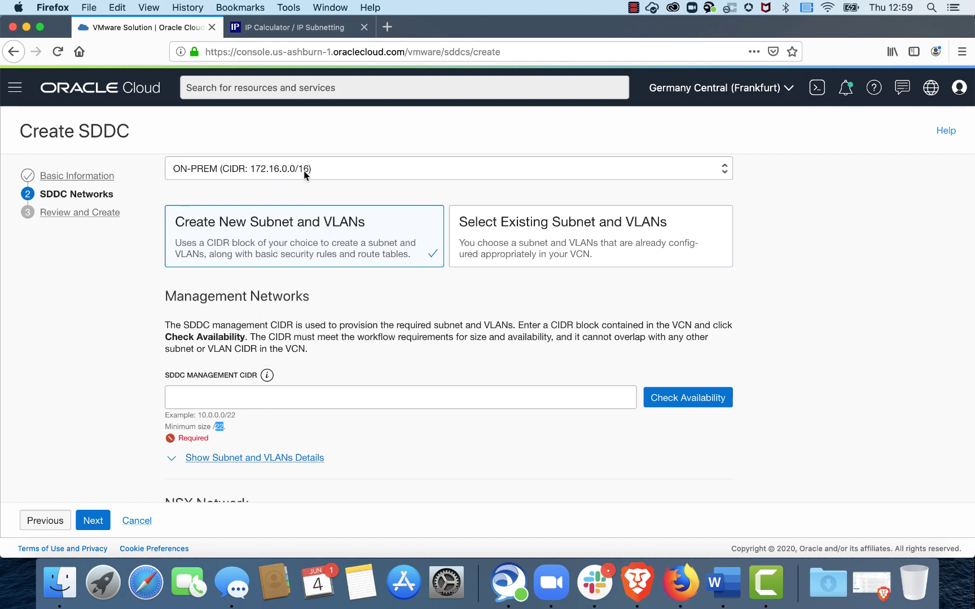
pyautogui.click(271, 397)
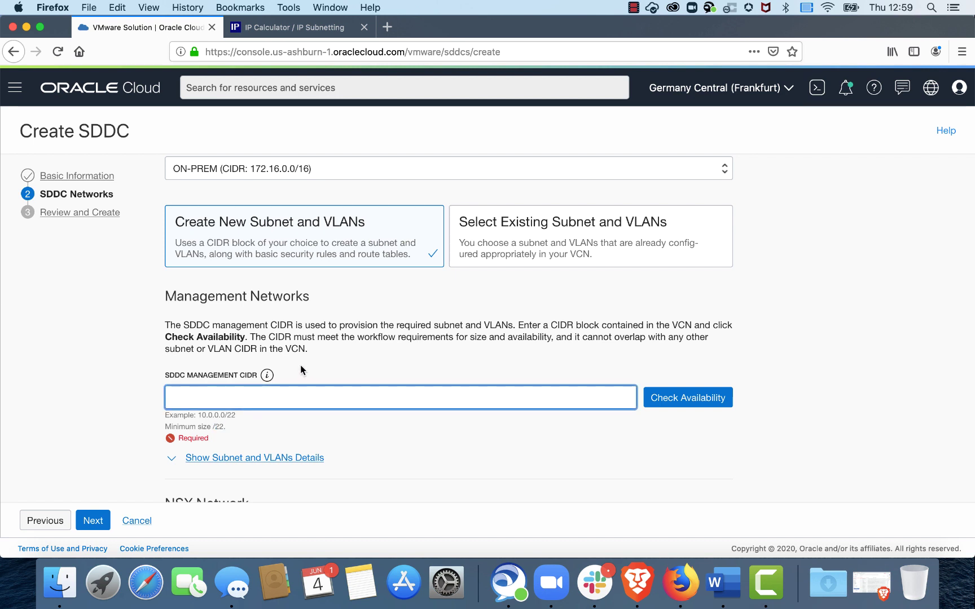
pyautogui.doubleClick(220, 427)
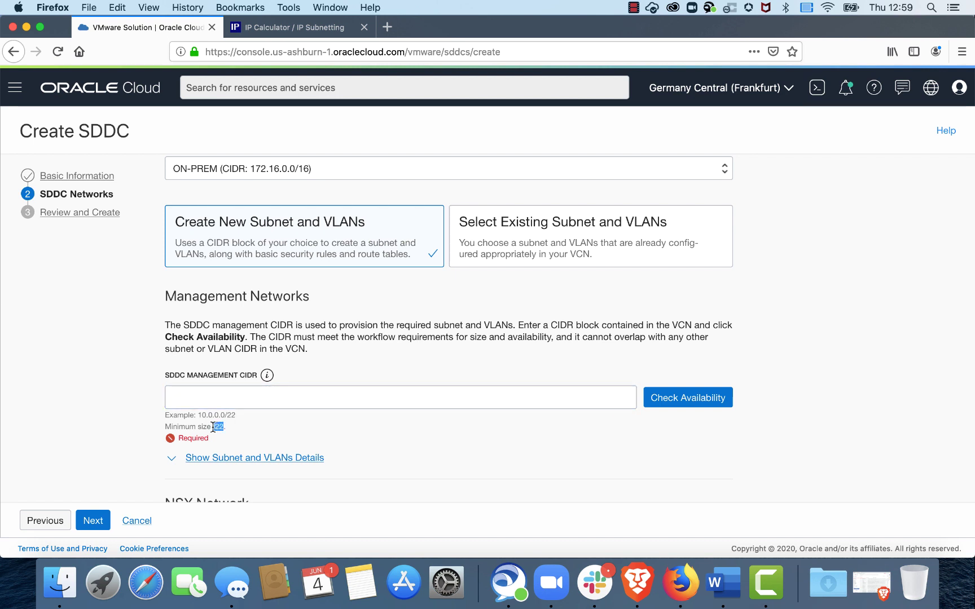
pyautogui.click(267, 394)
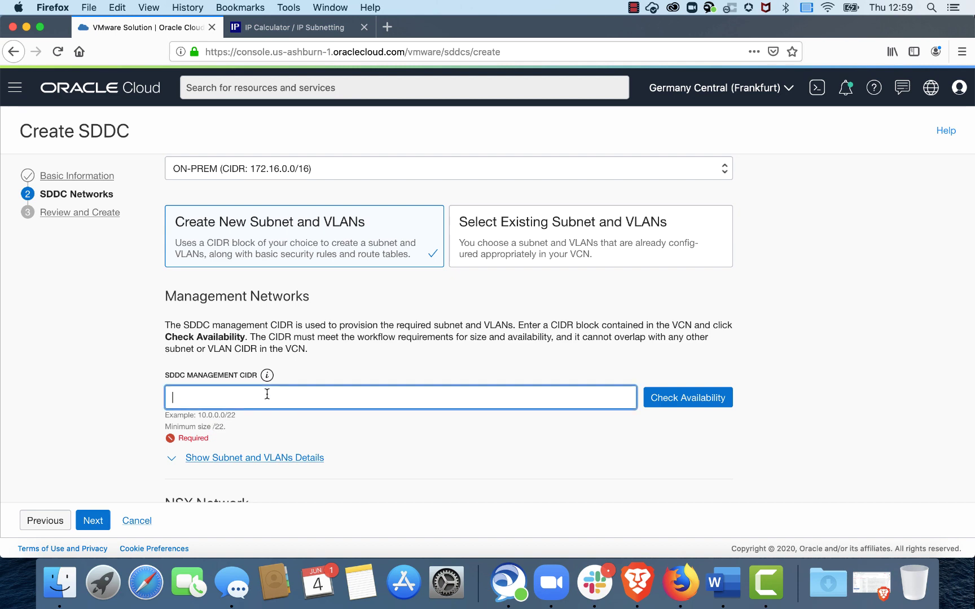
pyautogui.click(330, 362)
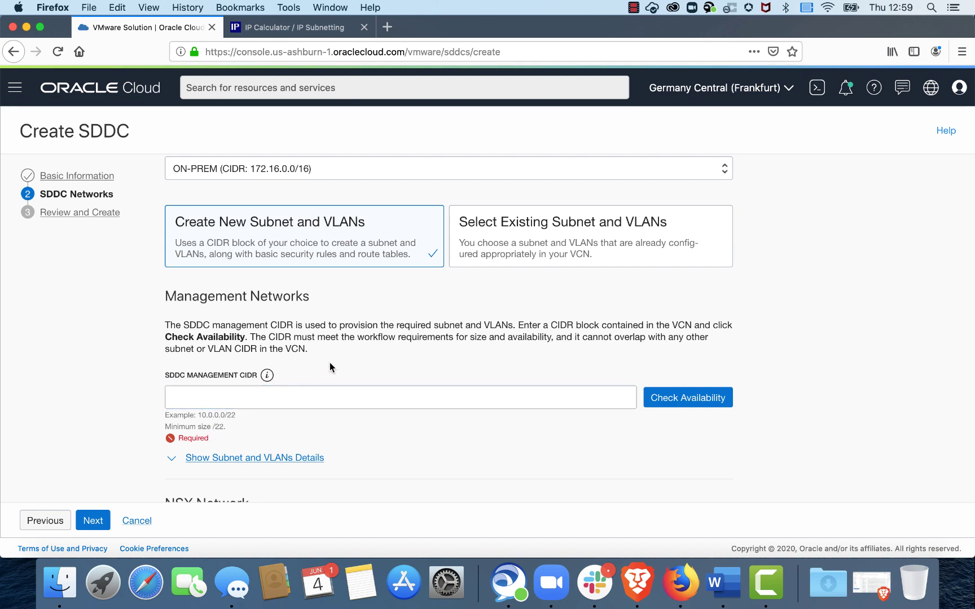
# Step: In the jodies.de results, select and copy the second /22 subnet, 172.16.4.0/22
pyautogui.click(291, 28)
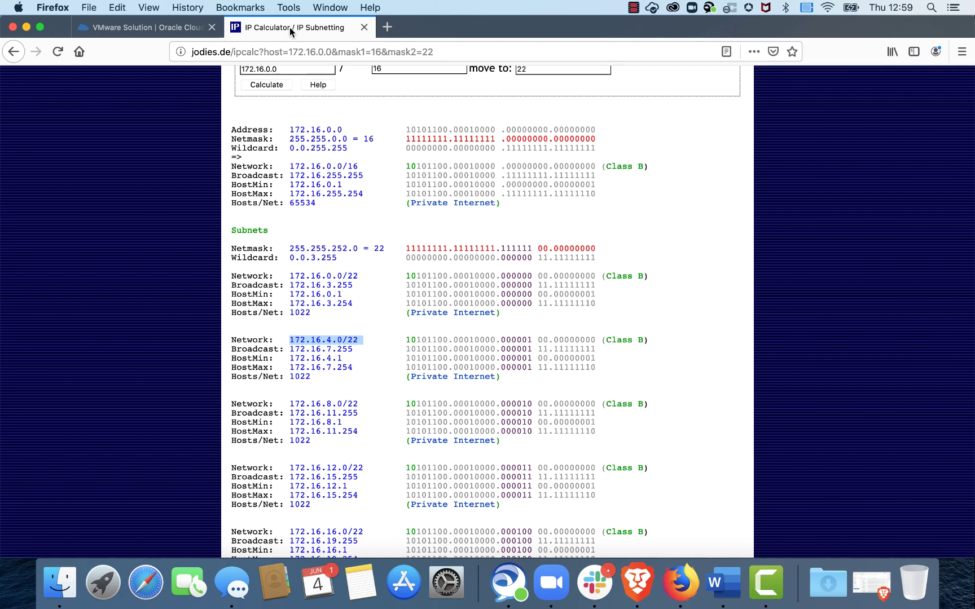
pyautogui.scroll(1, 394, 195)
pyautogui.scroll(3, 394, 194)
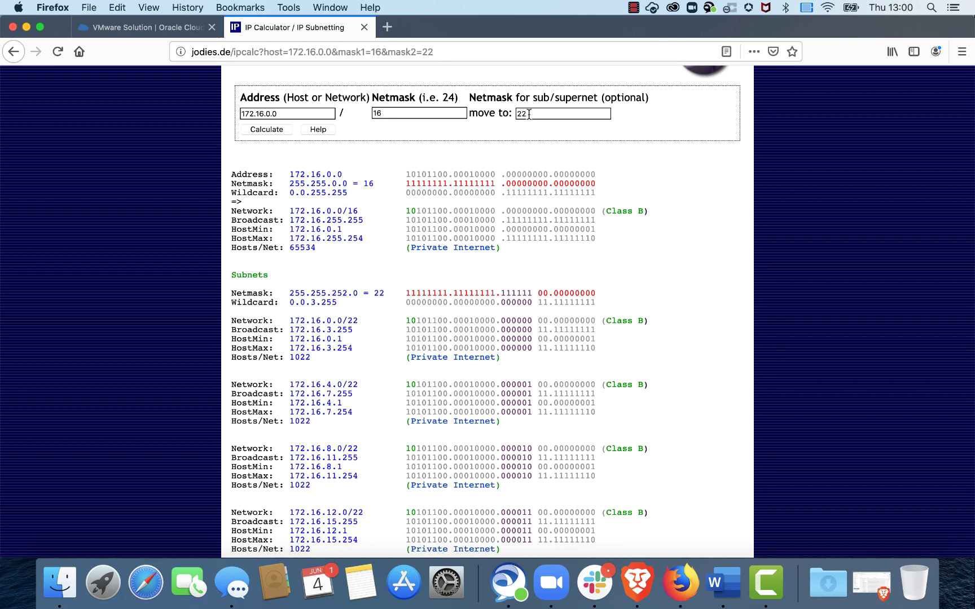
pyautogui.scroll(-1, 383, 256)
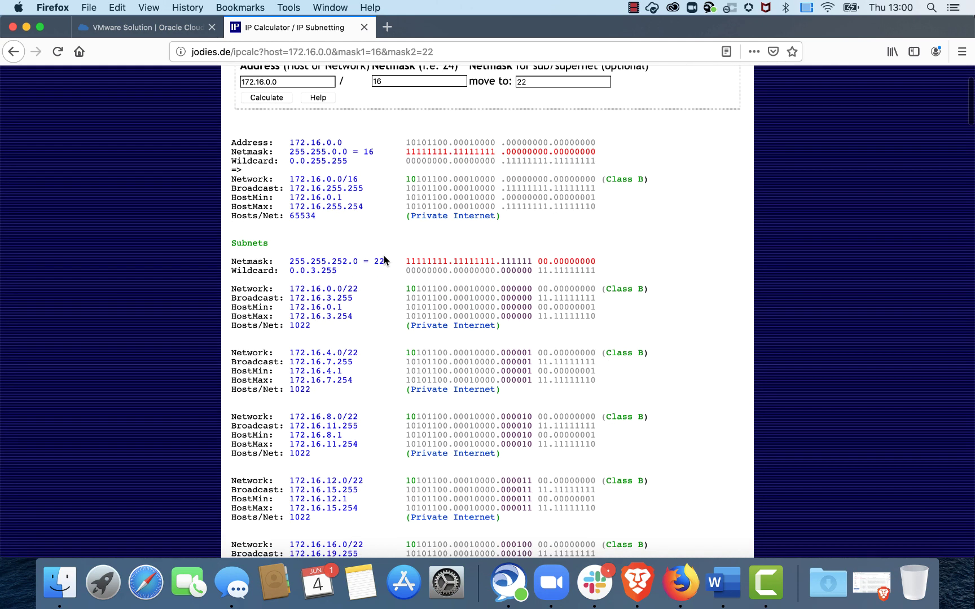
pyautogui.scroll(-1, 379, 301)
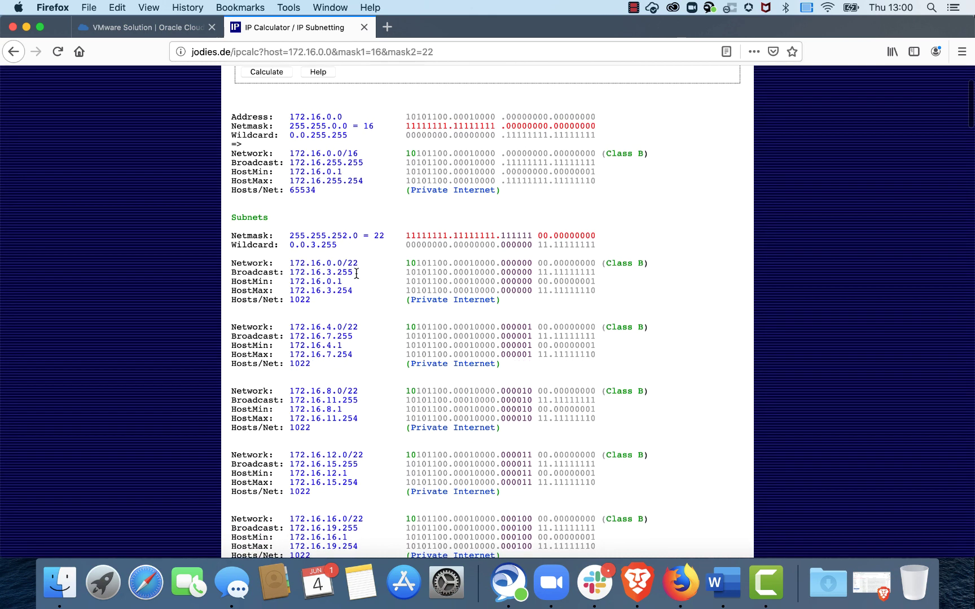
pyautogui.moveTo(290, 265); pyautogui.dragTo(360, 265)
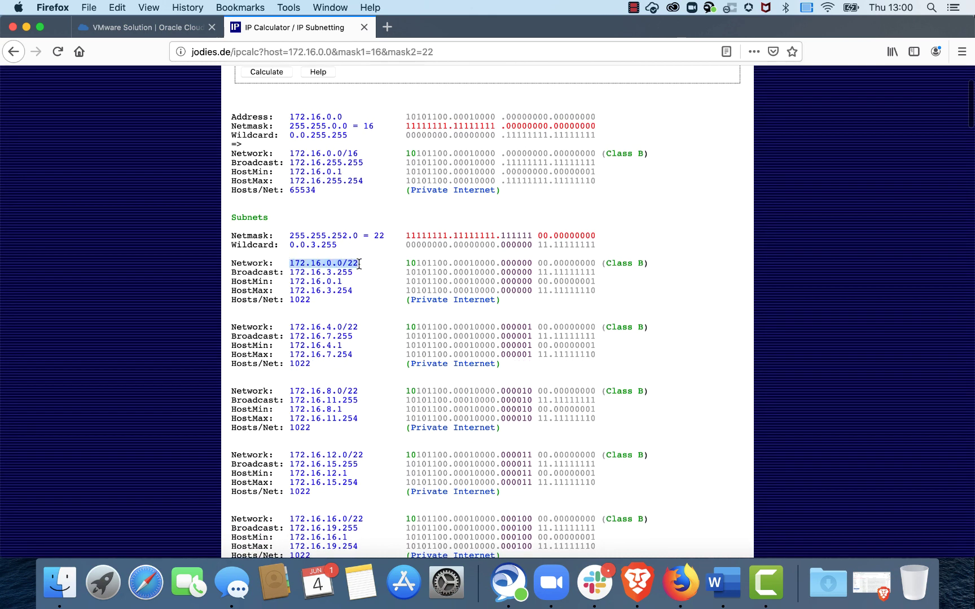
pyautogui.moveTo(290, 327); pyautogui.dragTo(360, 328)
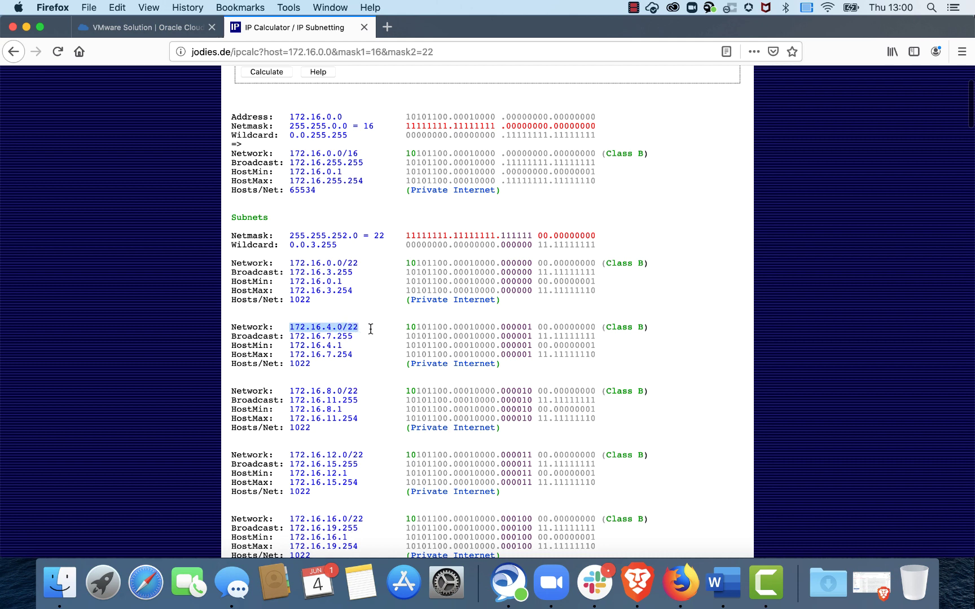
pyautogui.moveTo(366, 327); pyautogui.dragTo(286, 328)
pyautogui.press('super+c')
# Step: Enter 172.16.4.0/22 as the SDDC management CIDR and check its availability
pyautogui.click(156, 32)
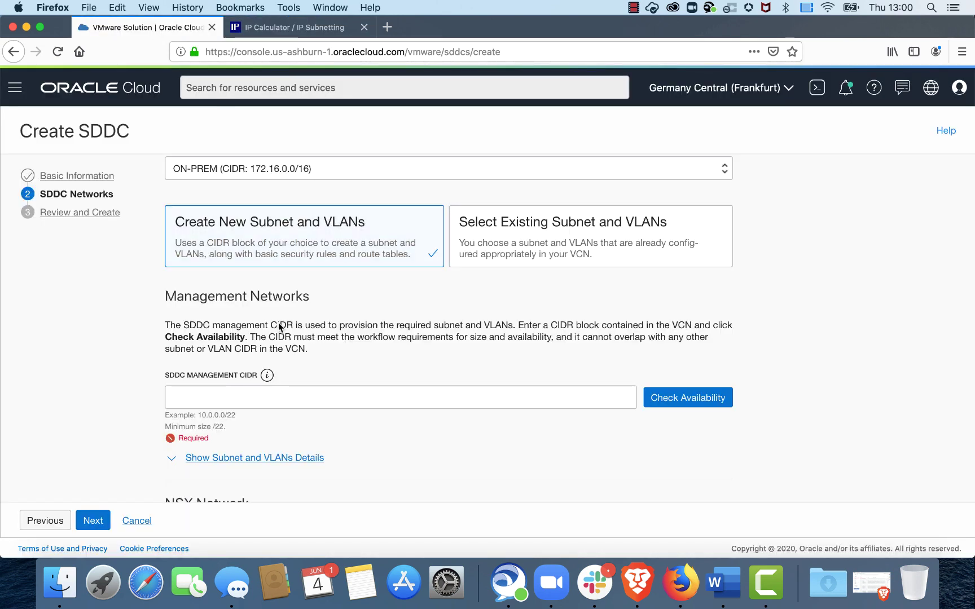
pyautogui.click(252, 401)
pyautogui.press('super+v')
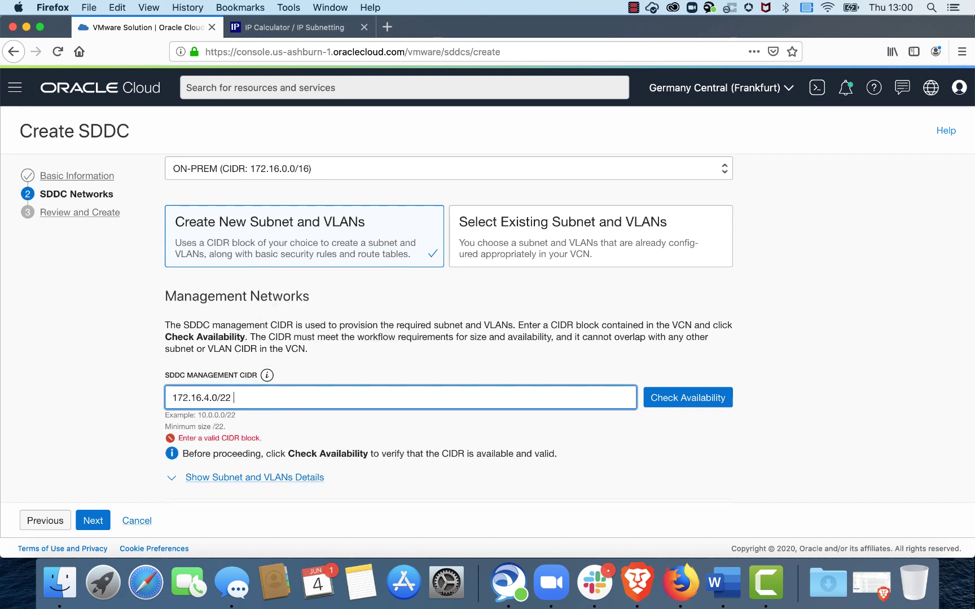
pyautogui.press('BackSpace')
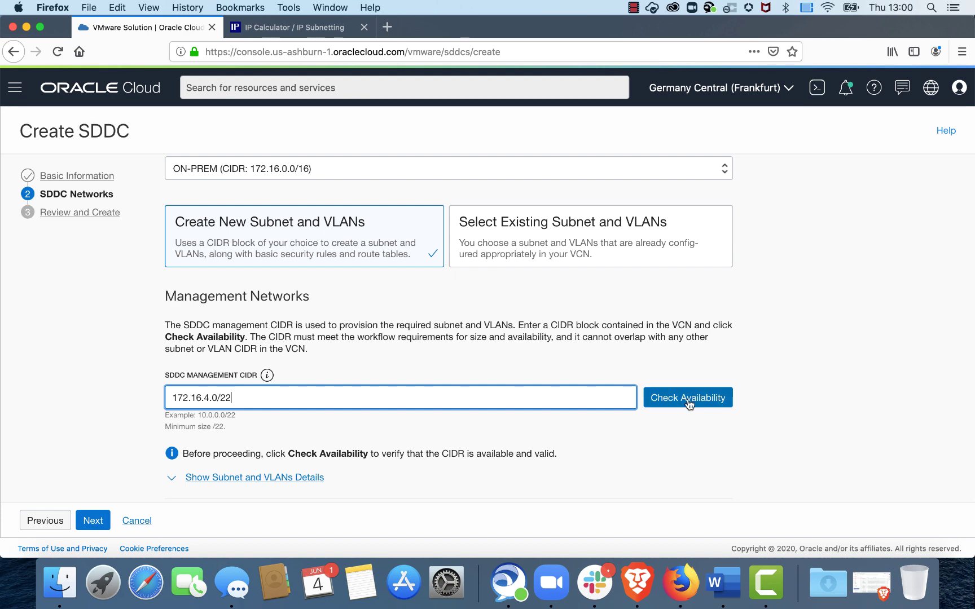
pyautogui.click(686, 401)
# Step: Show the generated subnet and VLAN details, including Subnet-OCI-SDDC at 172.16.4.0/25
pyautogui.scroll(-5, 776, 359)
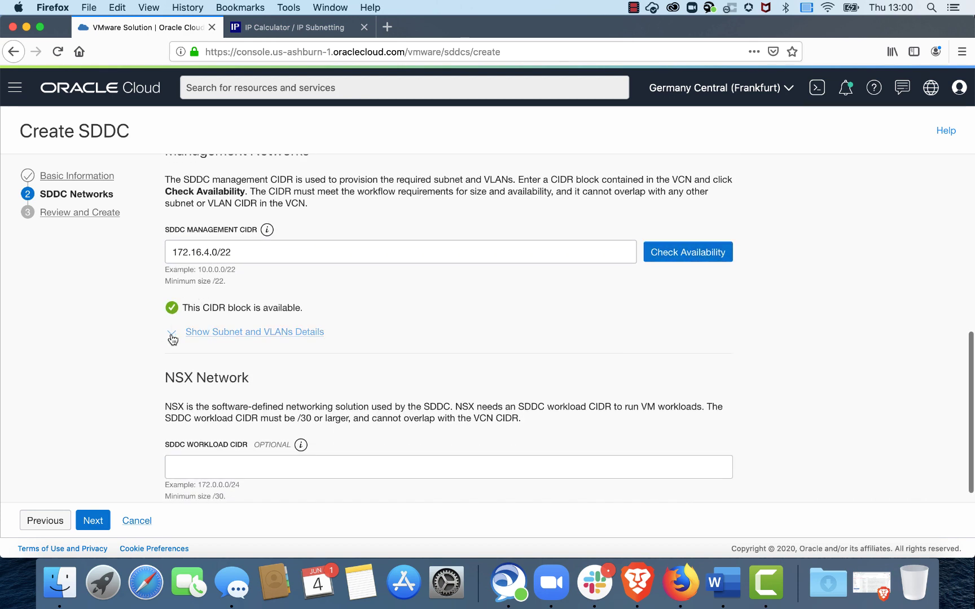
pyautogui.click(173, 338)
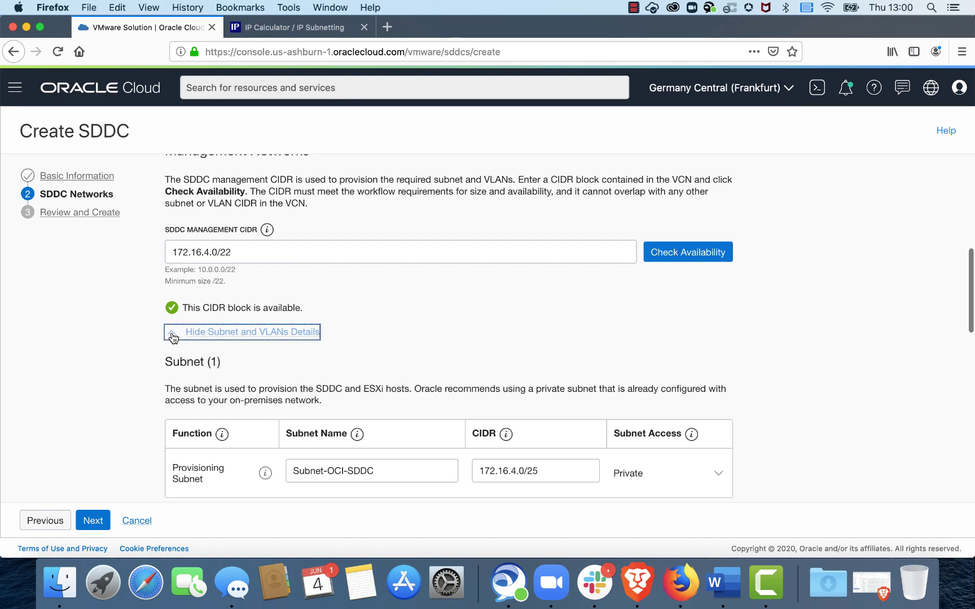
pyautogui.scroll(-4, 465, 340)
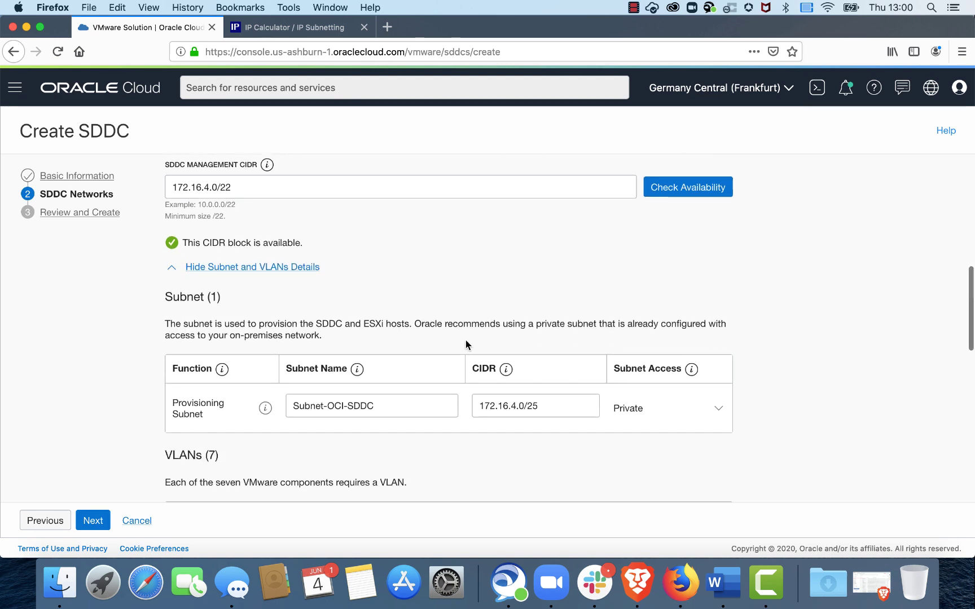
pyautogui.scroll(3, 398, 236)
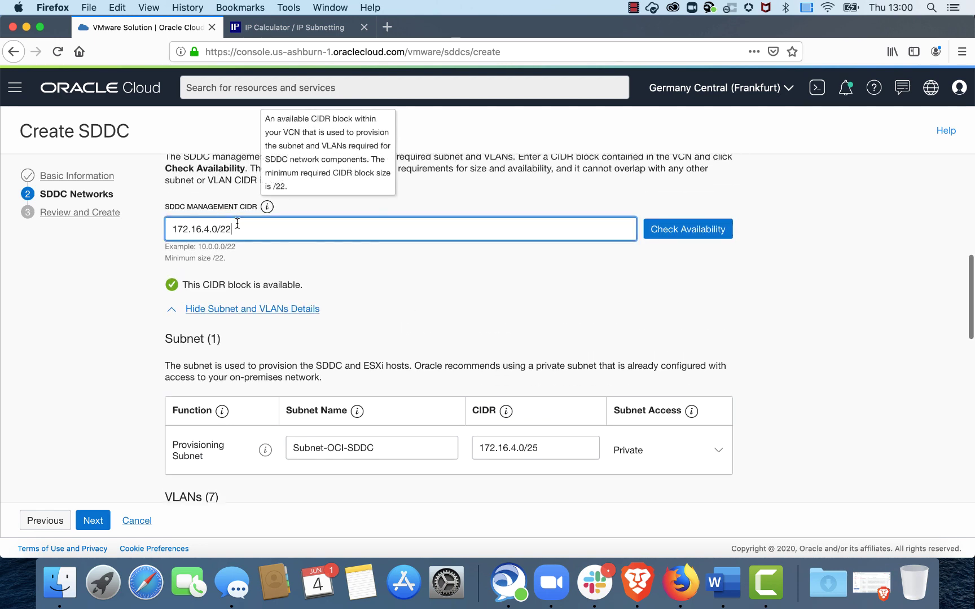
pyautogui.click(793, 401)
pyautogui.scroll(-4, 793, 401)
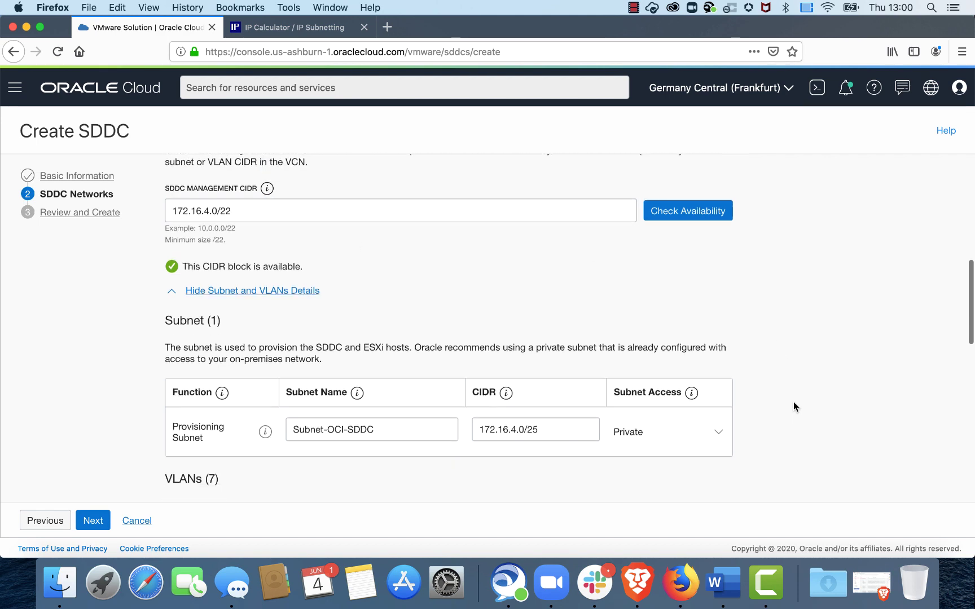
pyautogui.scroll(-1, 793, 403)
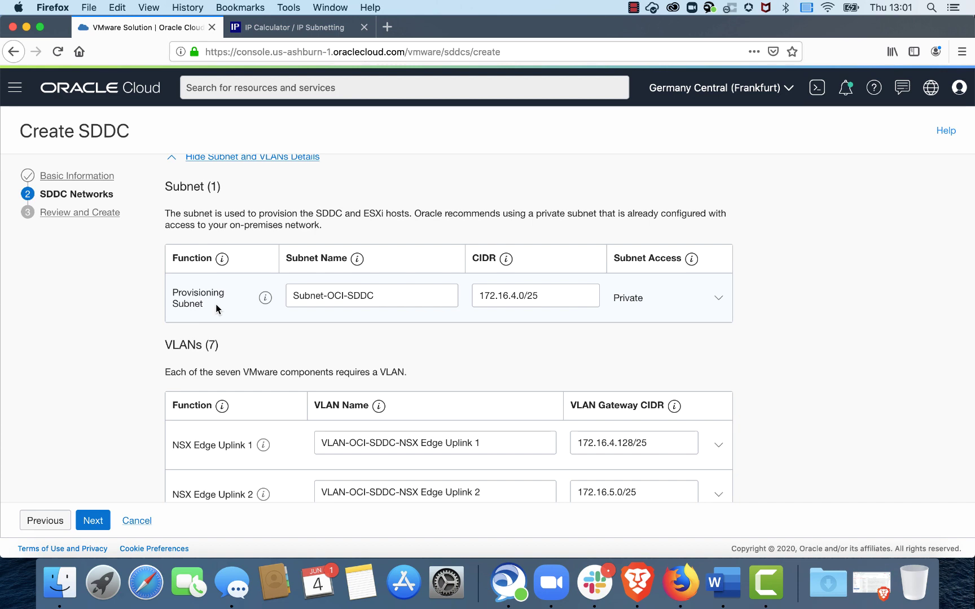
pyautogui.scroll(-1, 216, 304)
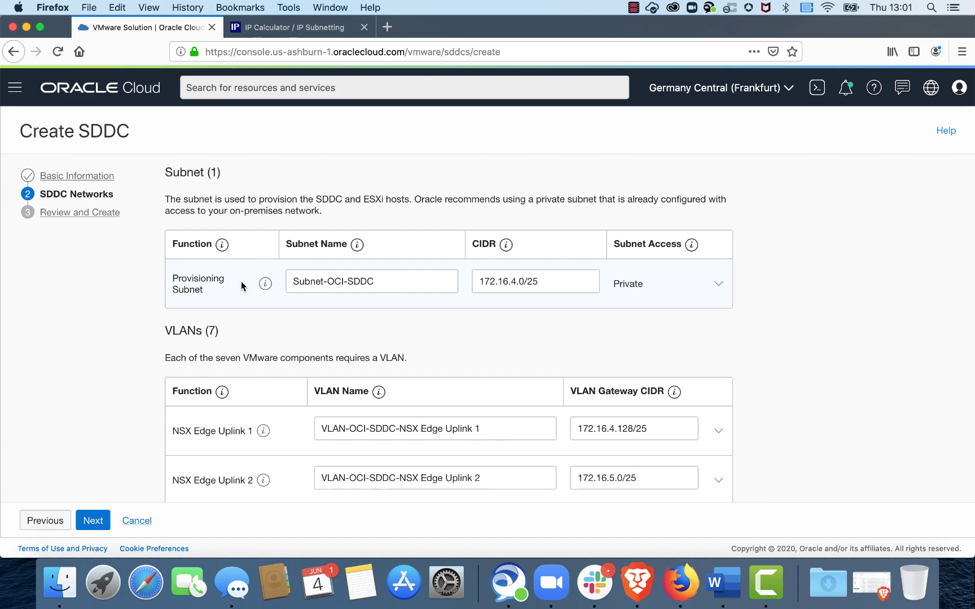
pyautogui.scroll(-5, 241, 280)
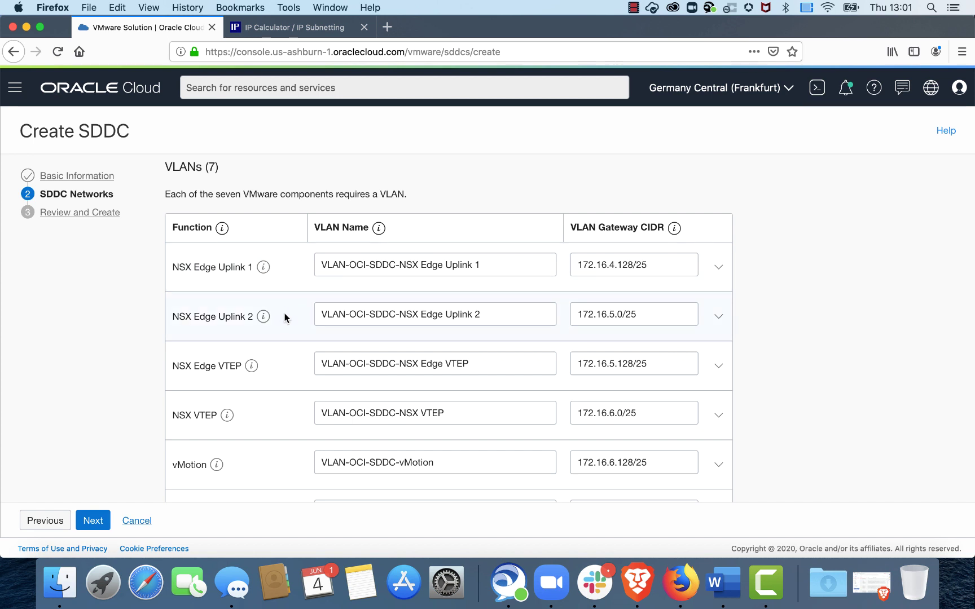
pyautogui.moveTo(264, 316)
pyautogui.moveTo(251, 365)
pyautogui.scroll(-3, 272, 420)
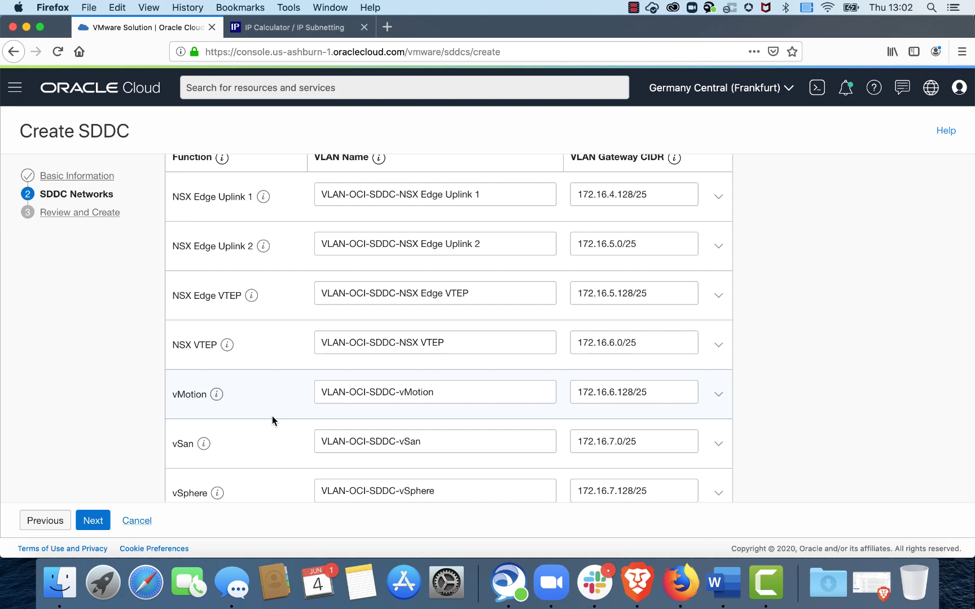
pyautogui.scroll(-2, 272, 417)
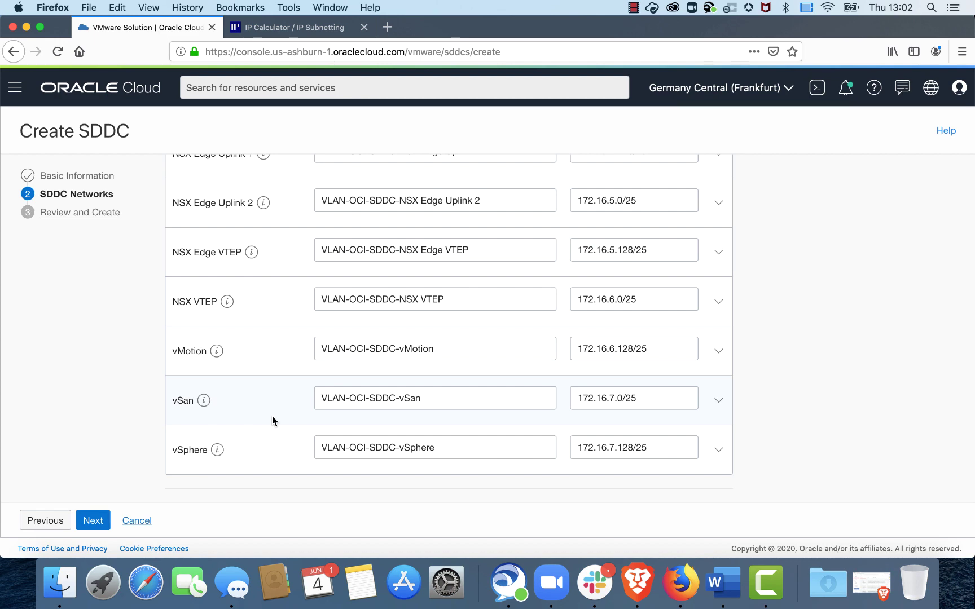
pyautogui.scroll(-5, 272, 417)
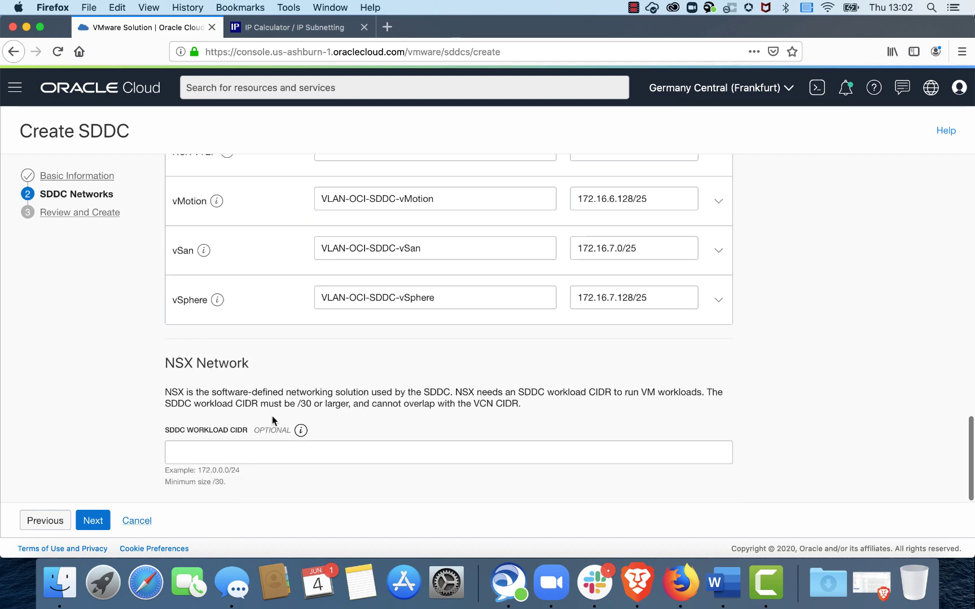
pyautogui.scroll(1, 293, 379)
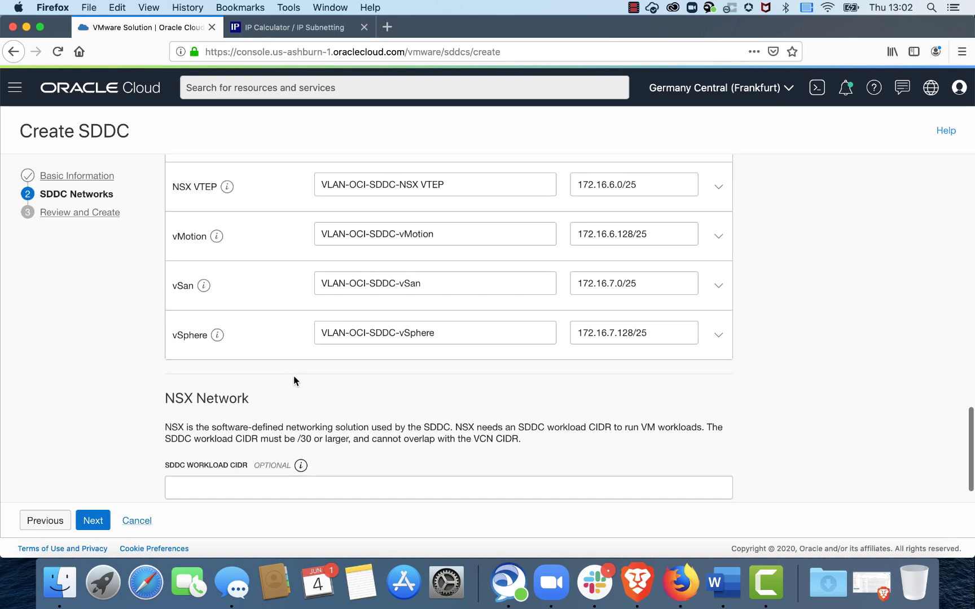
pyautogui.scroll(5, 293, 381)
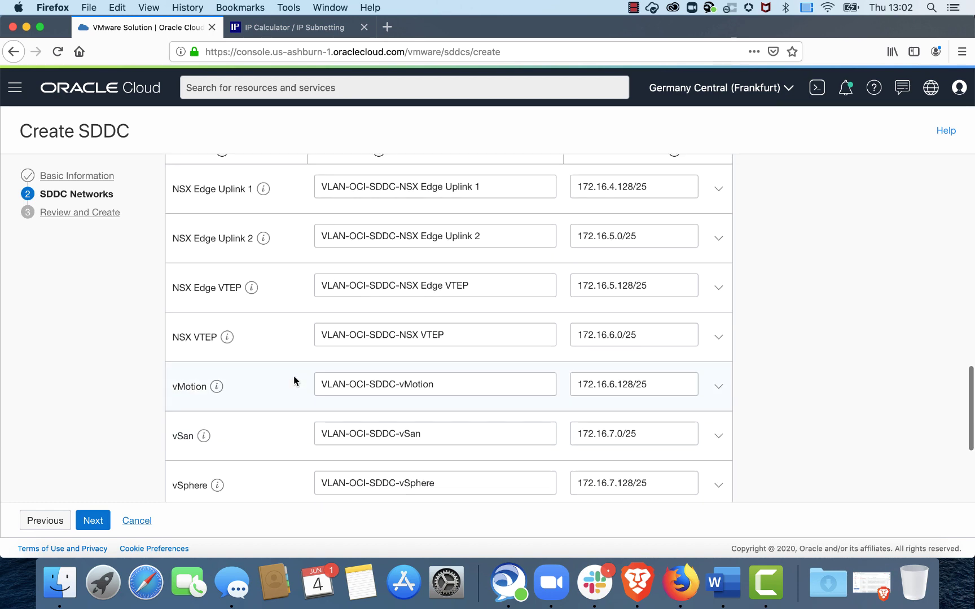
pyautogui.scroll(10, 293, 376)
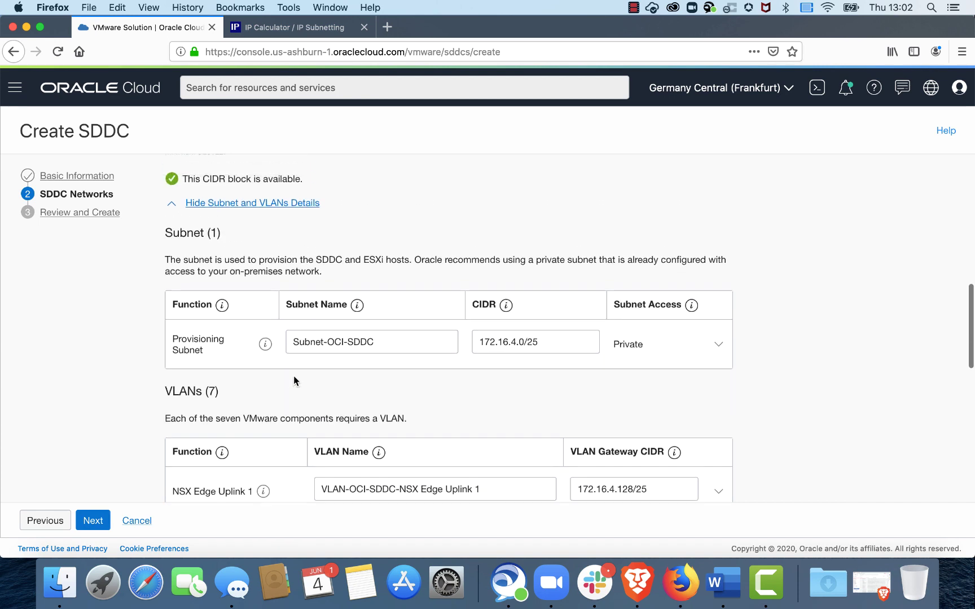
pyautogui.scroll(1, 294, 376)
pyautogui.scroll(-3, 411, 418)
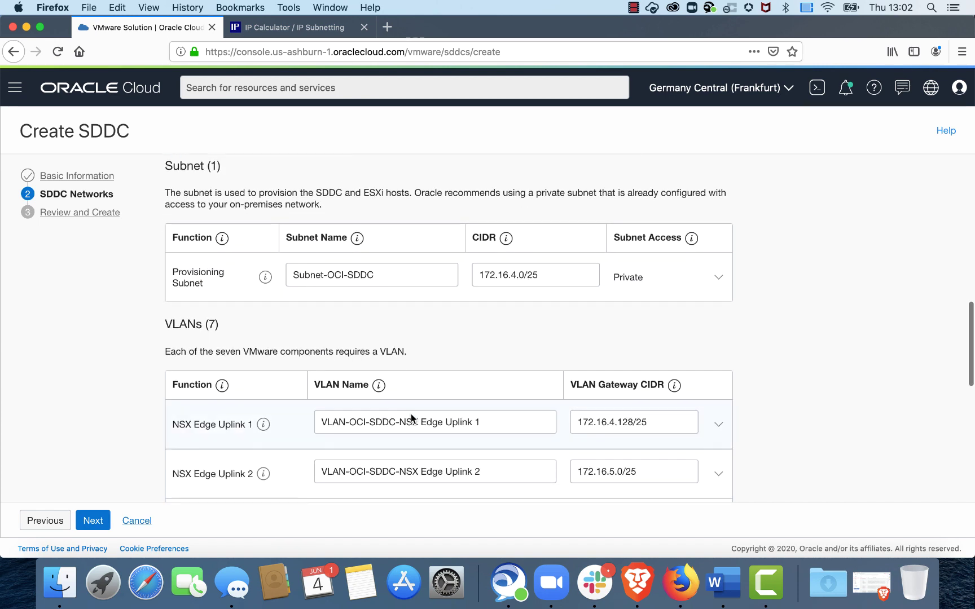
pyautogui.scroll(-2, 410, 417)
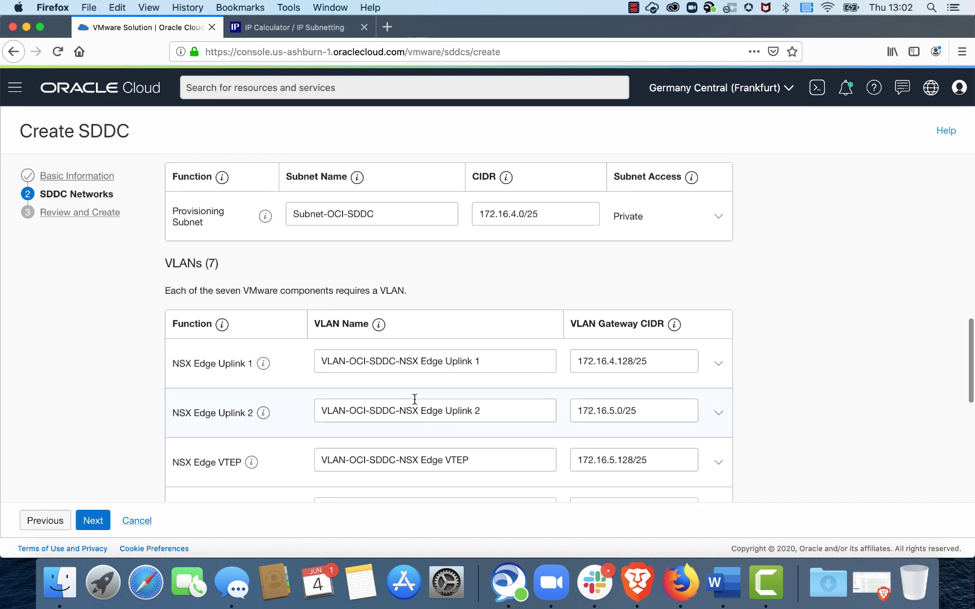
pyautogui.scroll(1, 428, 260)
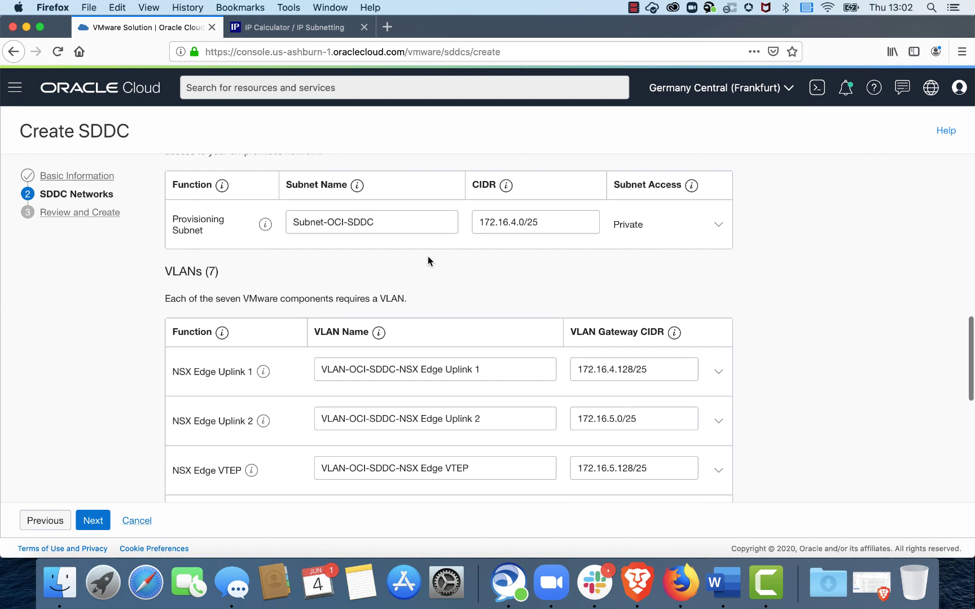
pyautogui.scroll(-1, 428, 261)
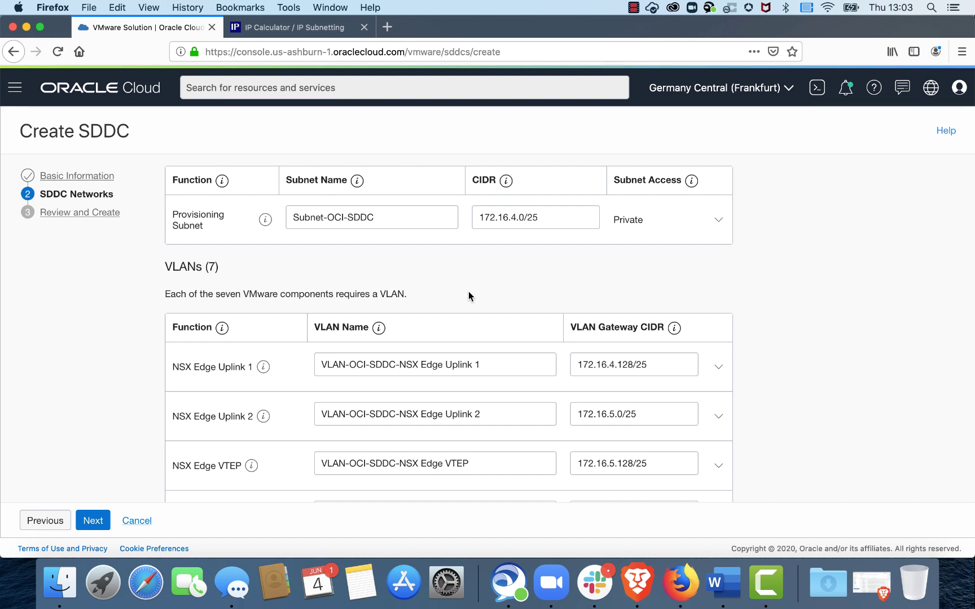
# Step: Advance to Review and Create, reveal the full SSH public key, and scroll the summary
pyautogui.click(87, 526)
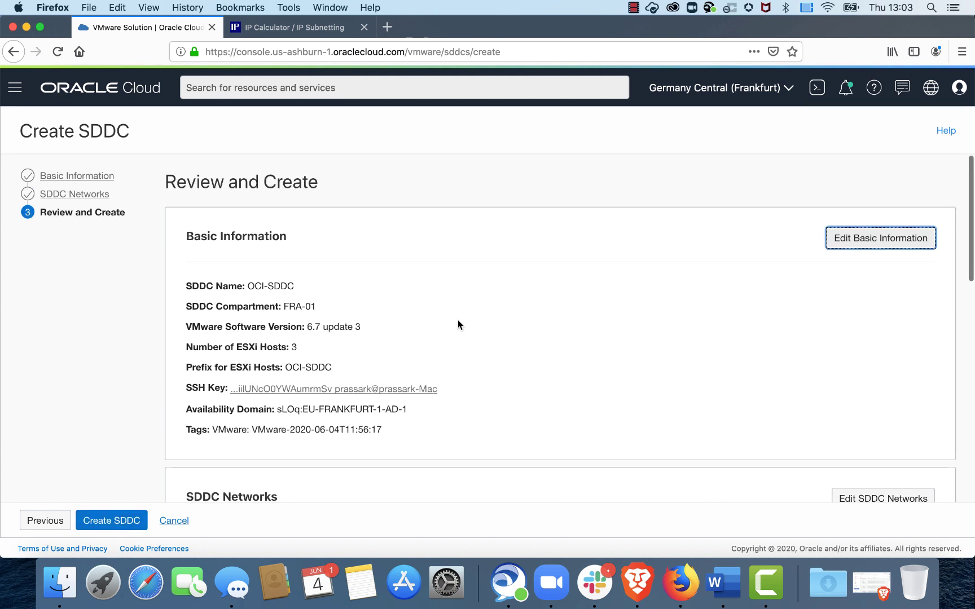
pyautogui.scroll(-2, 458, 325)
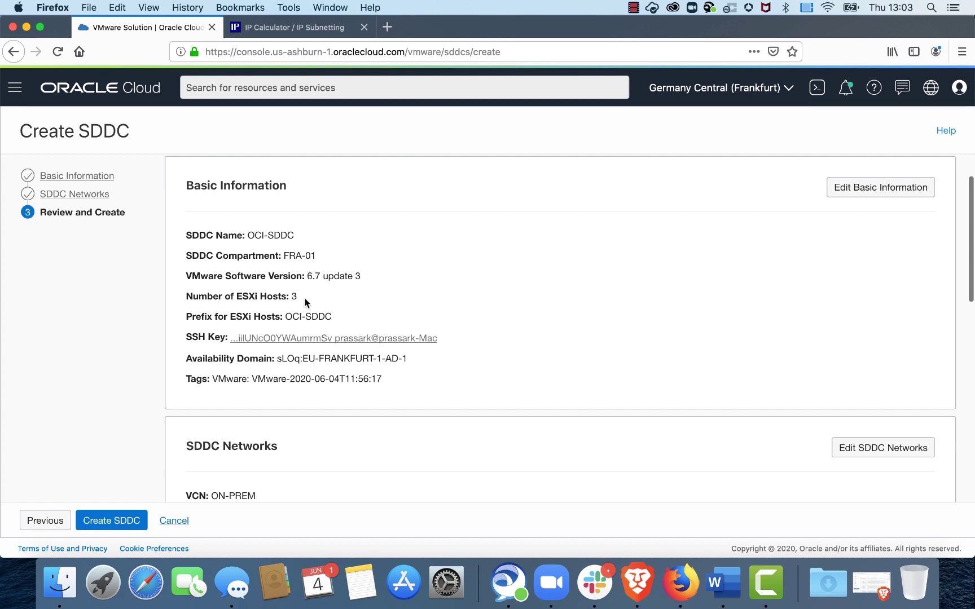
pyautogui.click(435, 338)
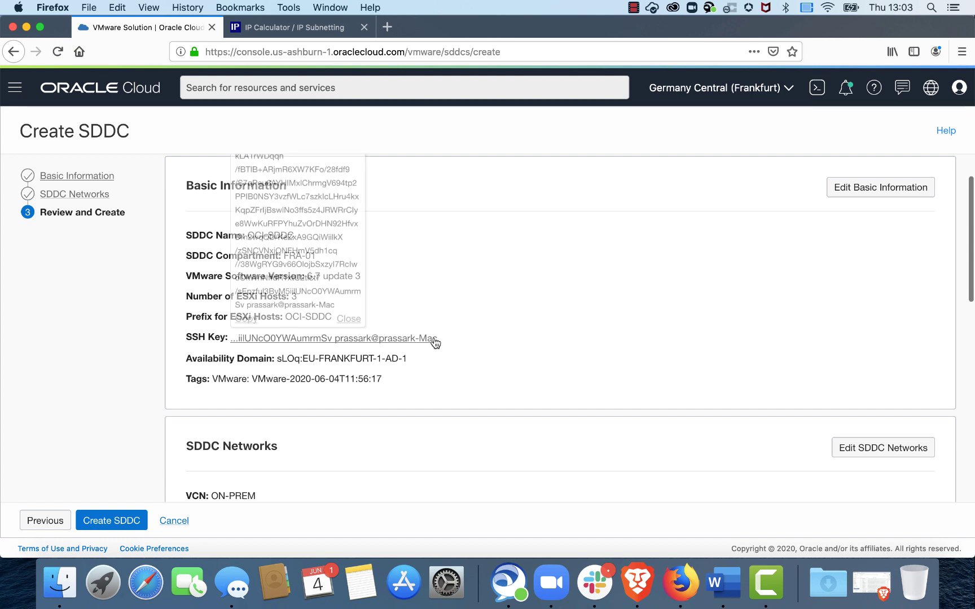
pyautogui.scroll(-3, 472, 374)
pyautogui.scroll(-5, 473, 375)
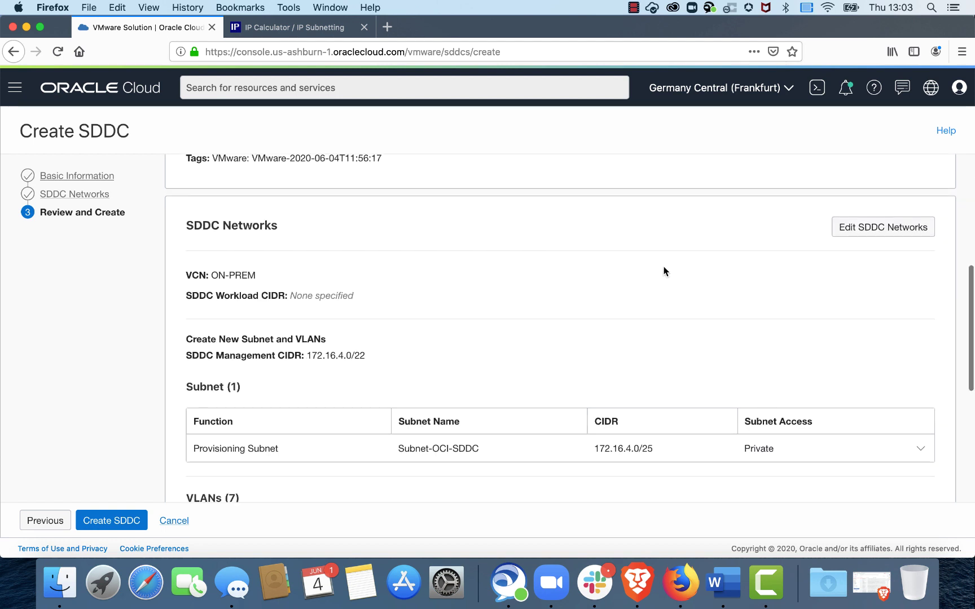
pyautogui.scroll(-2, 665, 266)
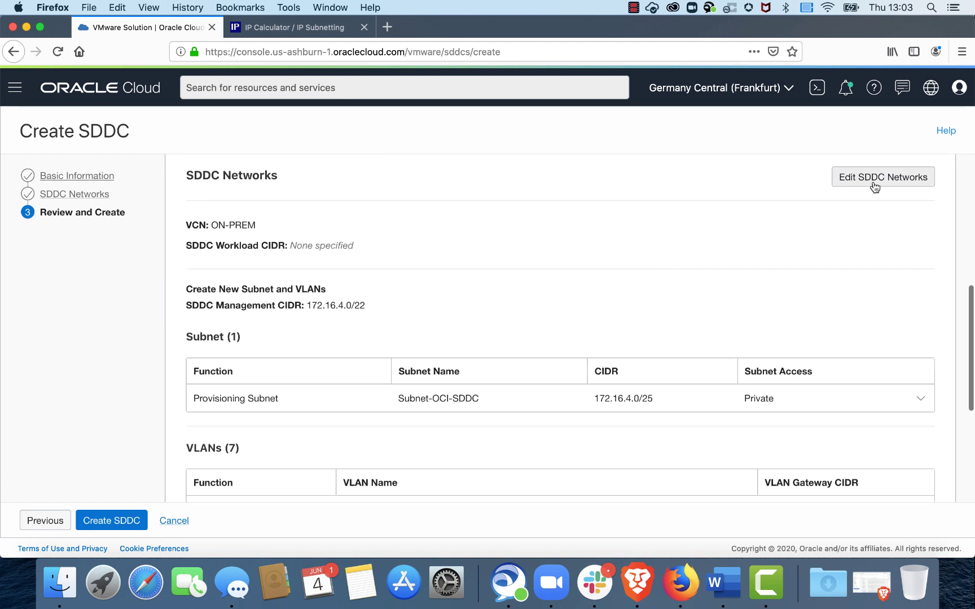
pyautogui.scroll(-1, 726, 263)
pyautogui.scroll(-8, 726, 261)
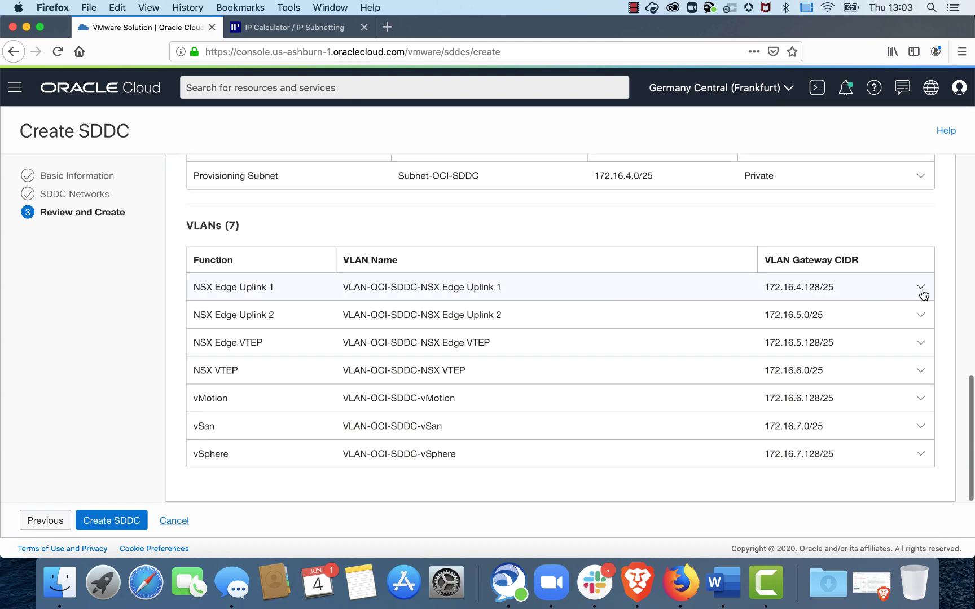
# Step: Expand NSX Edge Uplink 1's VLAN details to review its route table and security group
pyautogui.click(920, 287)
pyautogui.scroll(-5, 533, 350)
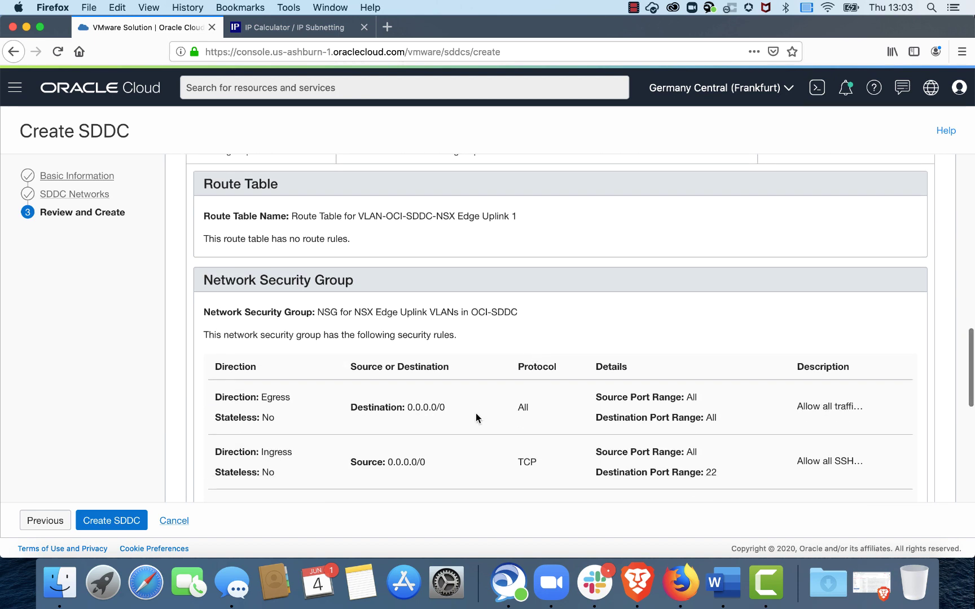
pyautogui.scroll(-2, 475, 413)
pyautogui.scroll(3, 475, 413)
pyautogui.scroll(1, 475, 413)
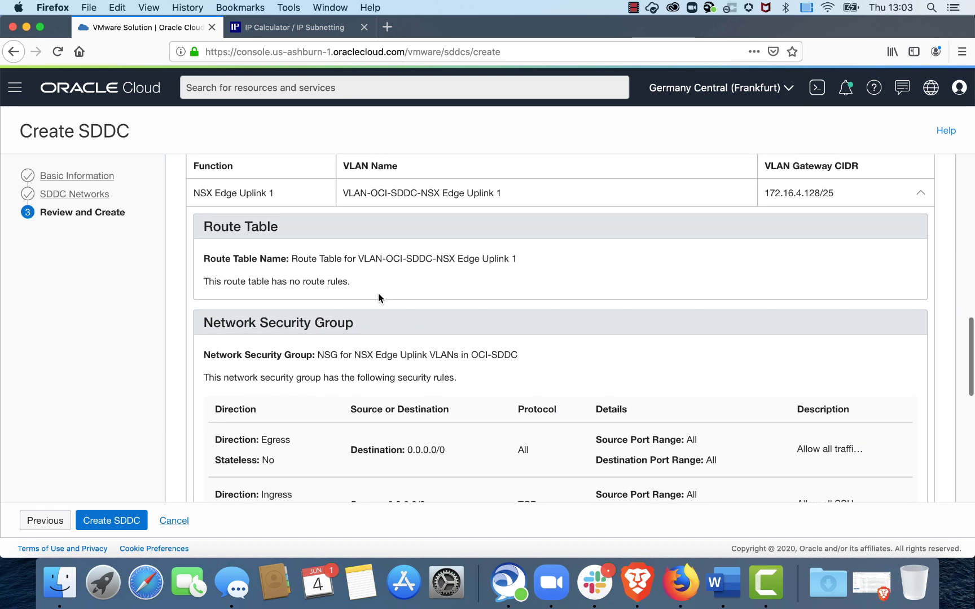
pyautogui.scroll(-9, 482, 371)
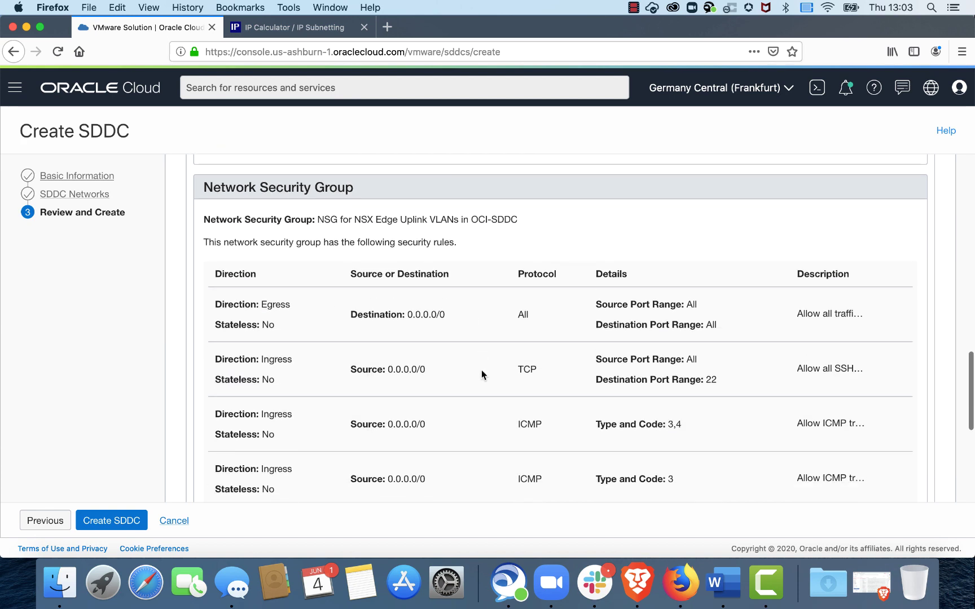
pyautogui.scroll(5, 503, 264)
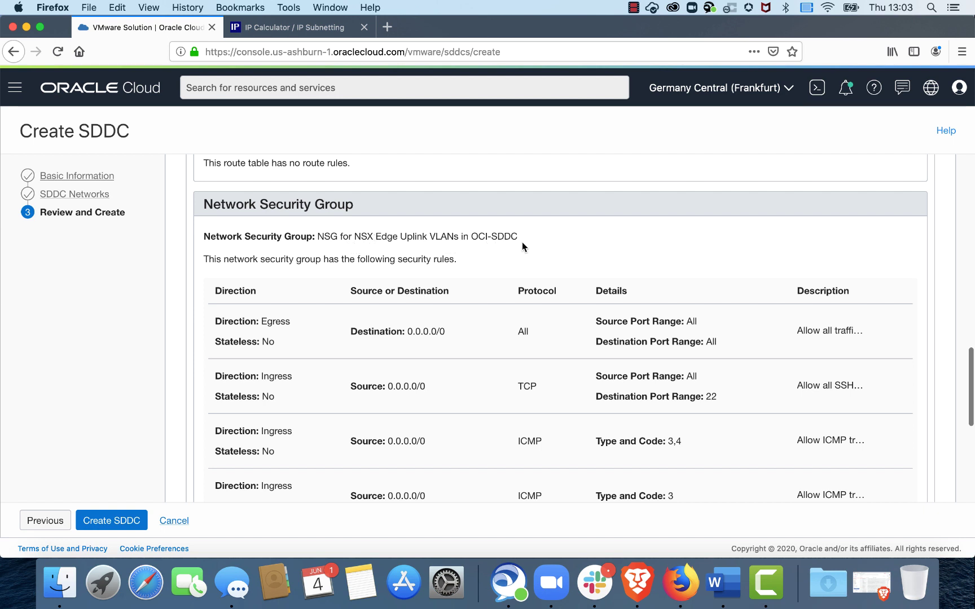
pyautogui.moveTo(518, 236); pyautogui.dragTo(444, 234)
pyautogui.click(532, 253)
pyautogui.scroll(-3, 533, 254)
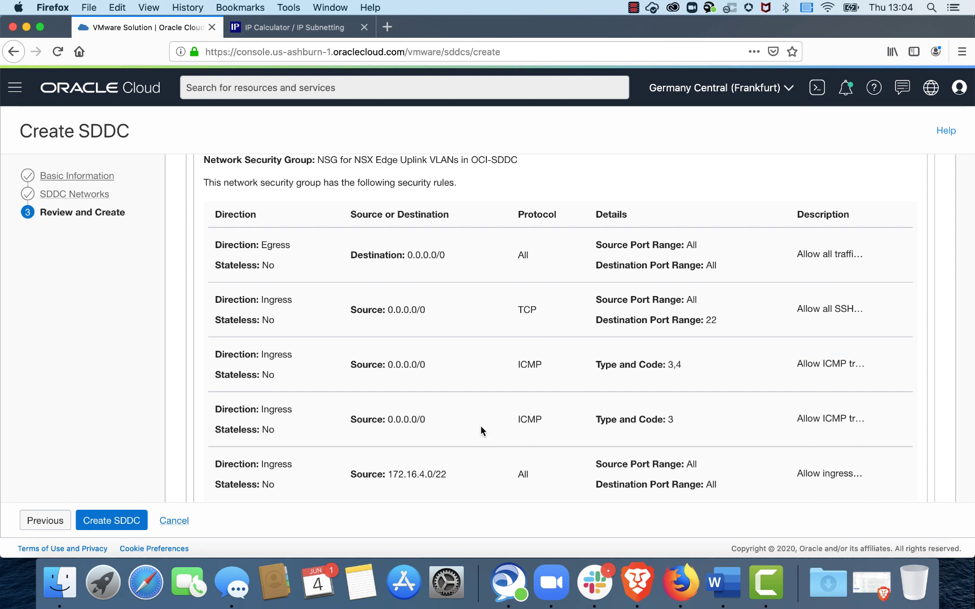
pyautogui.scroll(-5, 480, 430)
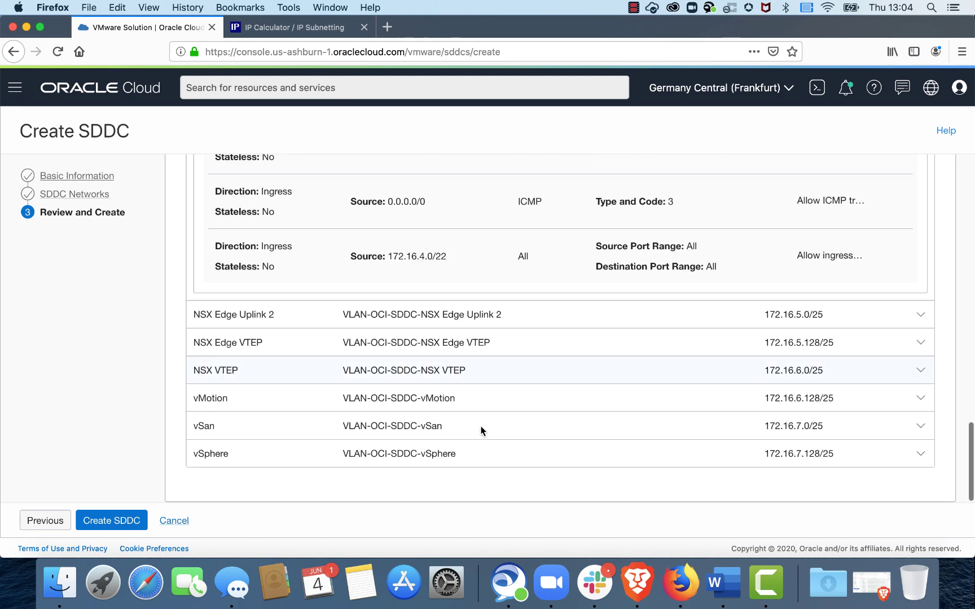
# Step: Expand NSX Edge Uplink 2, showing an empty route table and a five-rule NSG
pyautogui.click(922, 315)
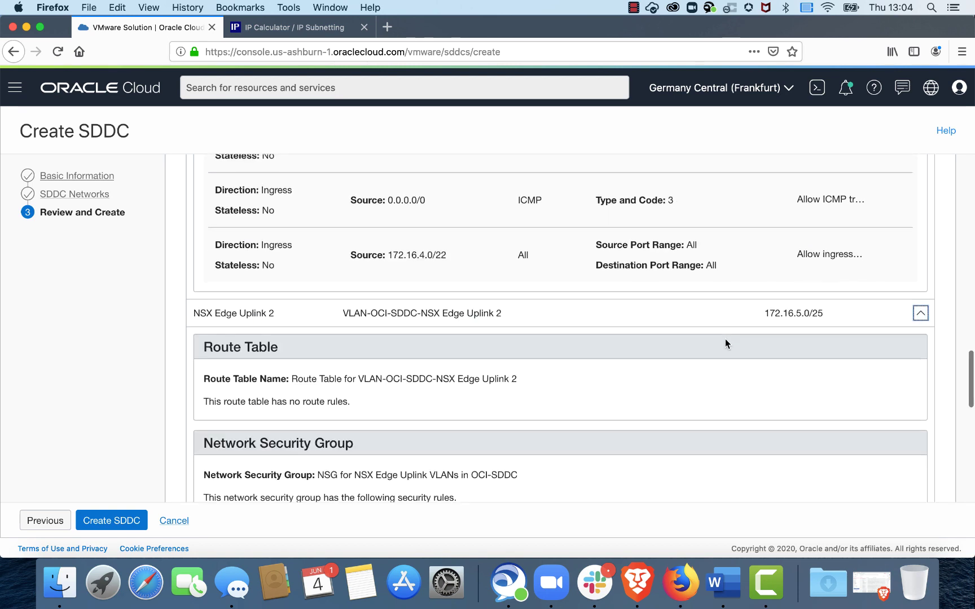
pyautogui.scroll(-4, 725, 338)
pyautogui.scroll(-4, 726, 343)
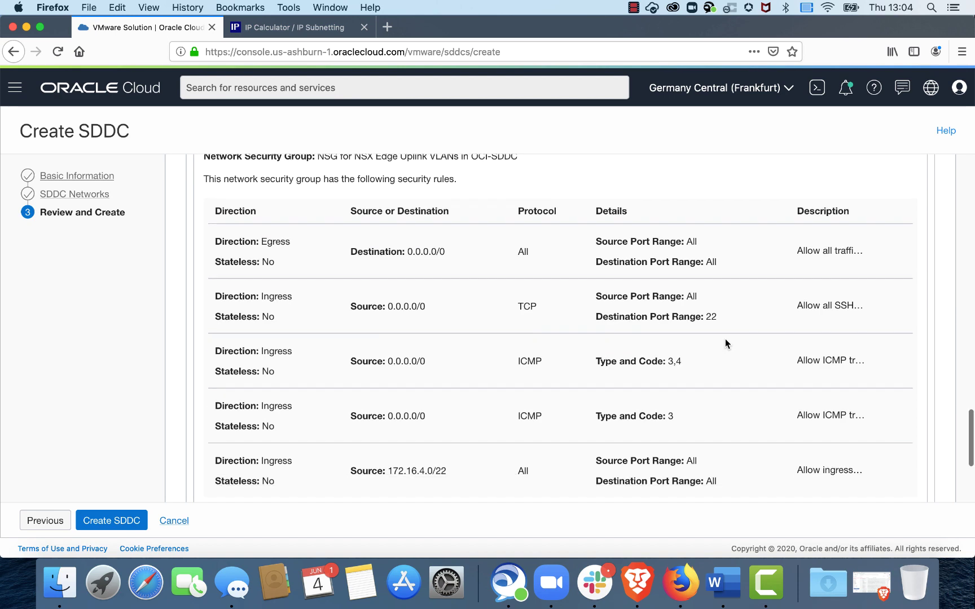
pyautogui.scroll(4, 725, 340)
pyautogui.scroll(-3, 726, 343)
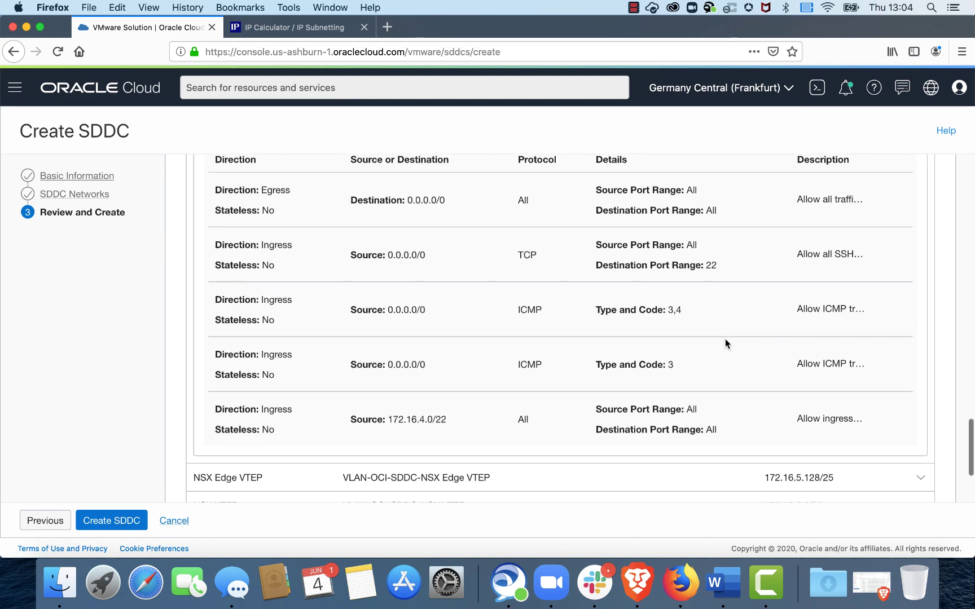
pyautogui.scroll(-3, 591, 341)
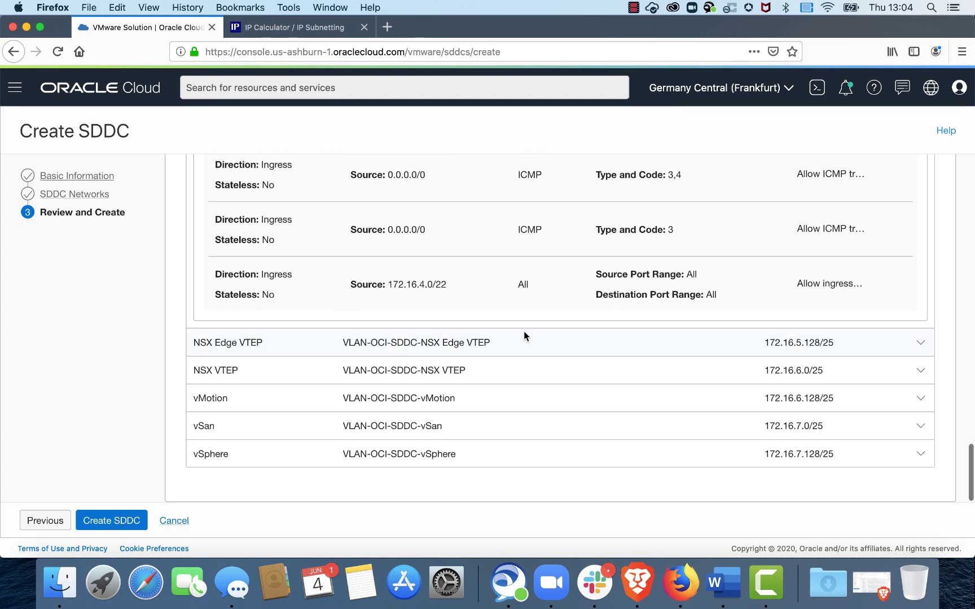
# Step: Submit OCI-SDDC with Create SDDC and watch the provisioning progress
pyautogui.click(113, 522)
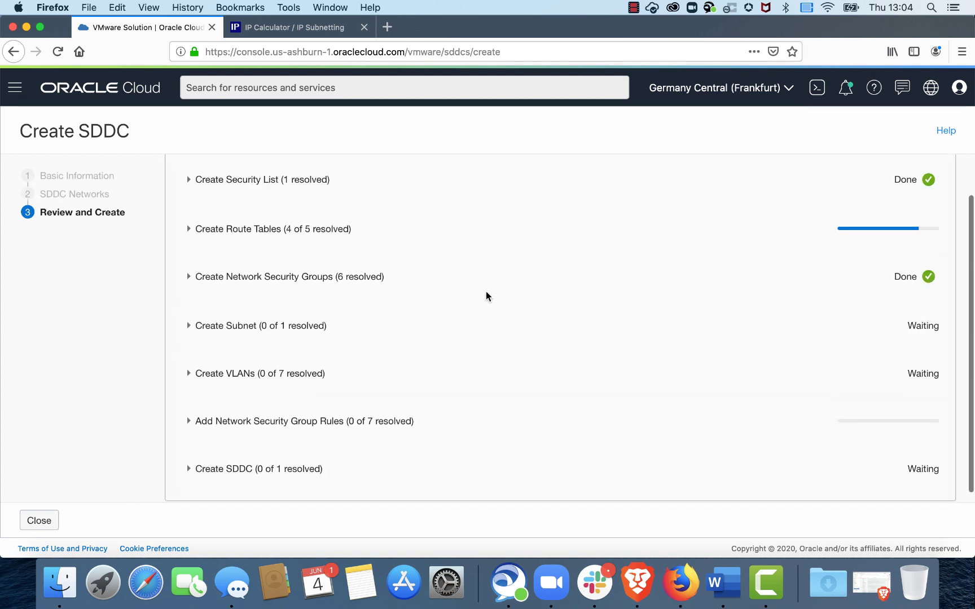
pyautogui.scroll(2, 486, 291)
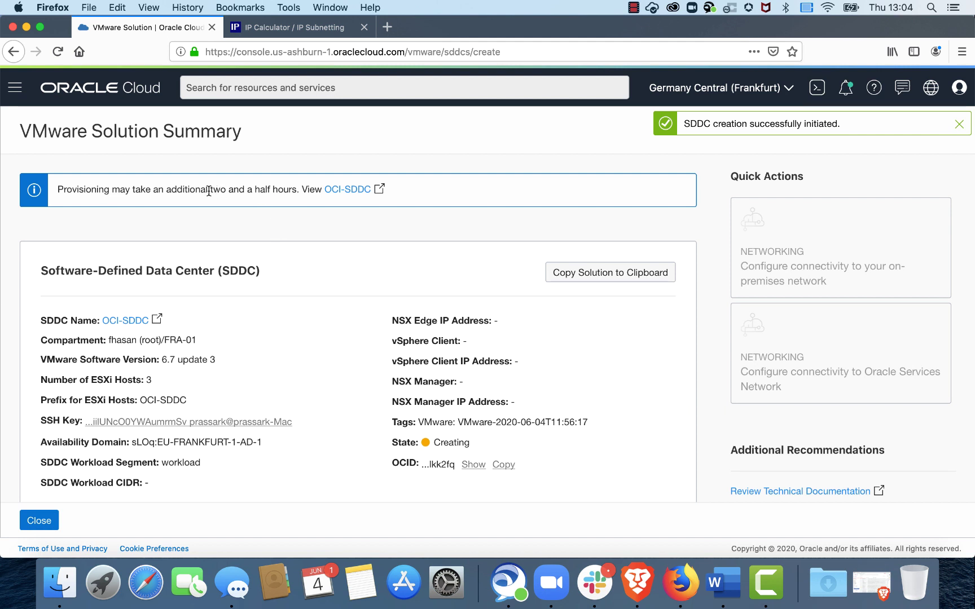
pyautogui.moveTo(209, 191); pyautogui.dragTo(297, 191)
pyautogui.click(304, 197)
pyautogui.scroll(-2, 328, 357)
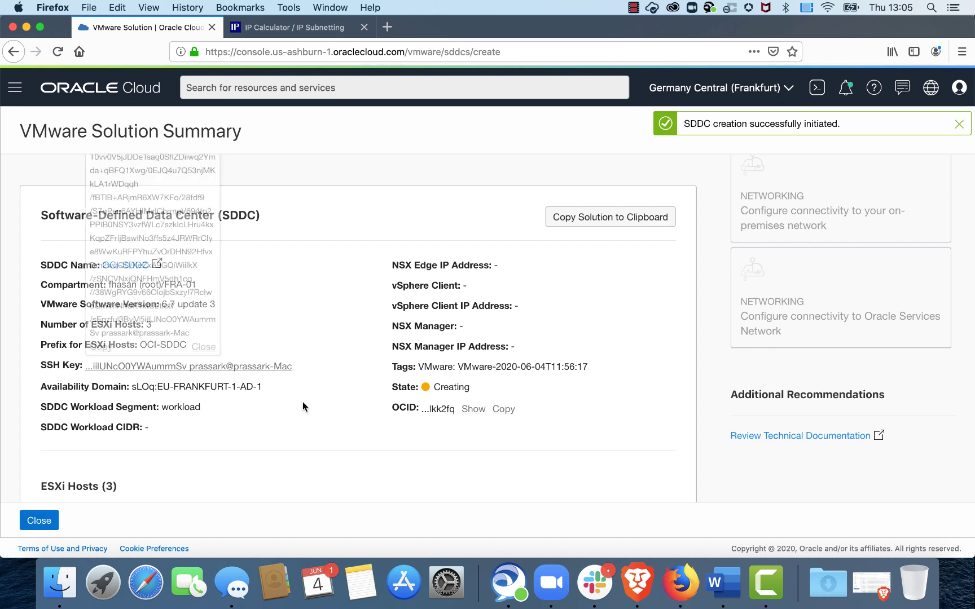
pyautogui.scroll(-2, 304, 402)
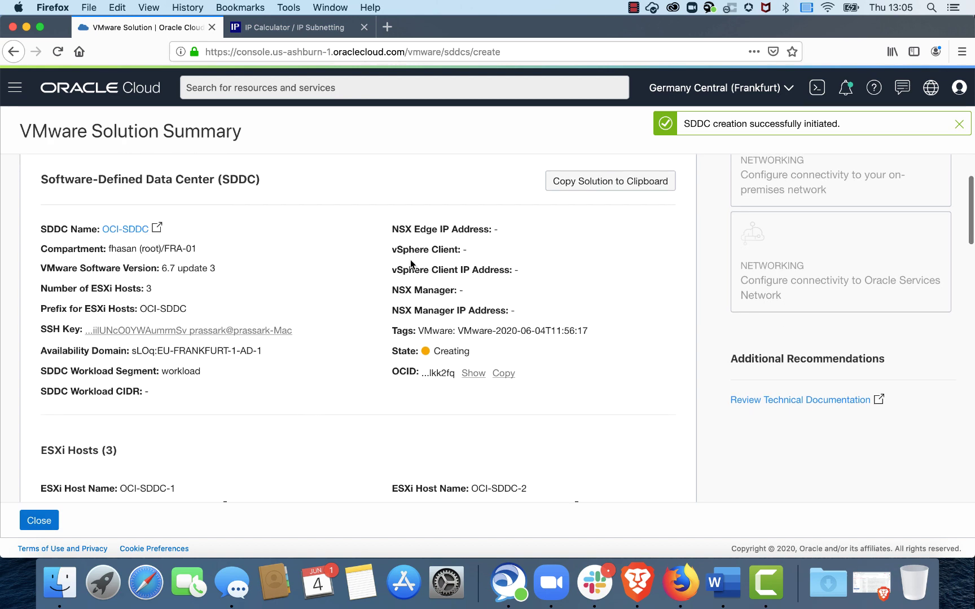
pyautogui.moveTo(391, 228); pyautogui.dragTo(536, 273)
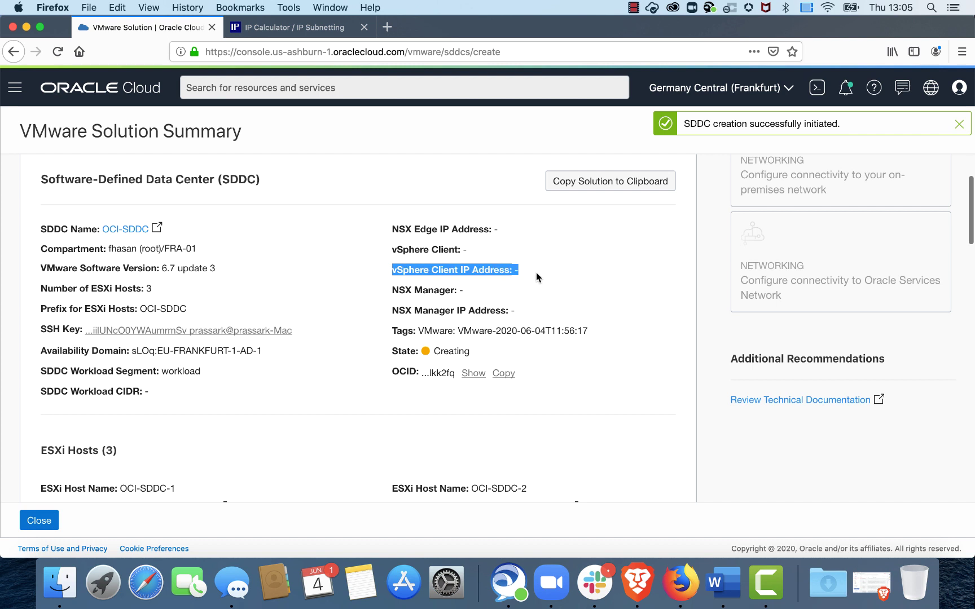
pyautogui.click(437, 279)
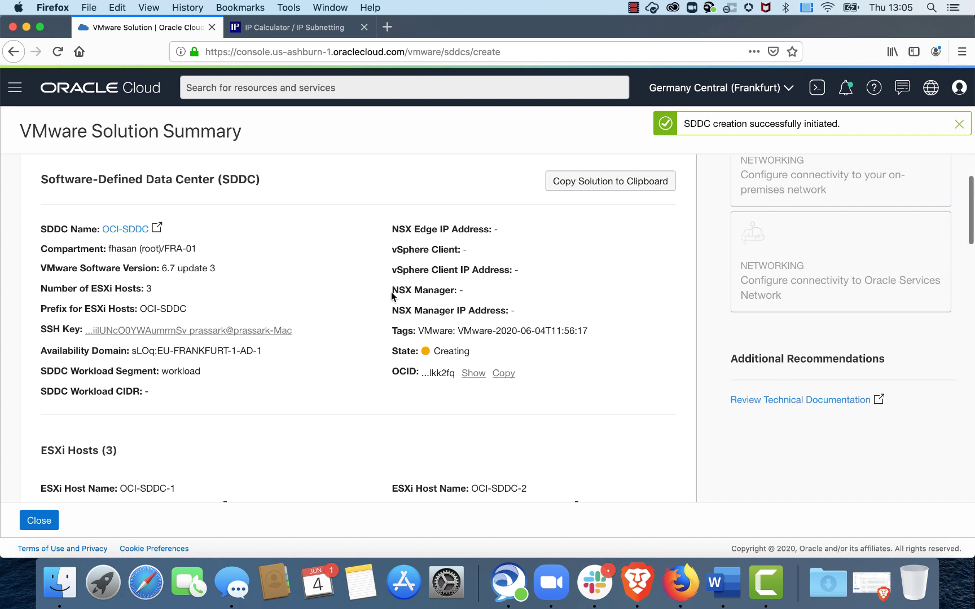
pyautogui.moveTo(392, 290); pyautogui.dragTo(492, 295)
pyautogui.moveTo(393, 309); pyautogui.dragTo(528, 318)
pyautogui.scroll(-2, 490, 363)
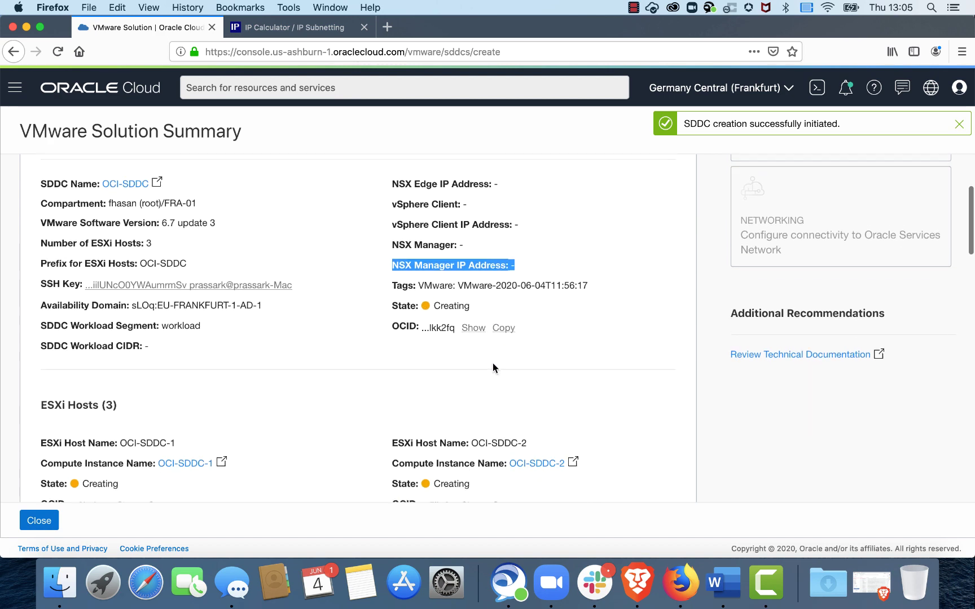
pyautogui.scroll(-4, 405, 341)
pyautogui.click(355, 331)
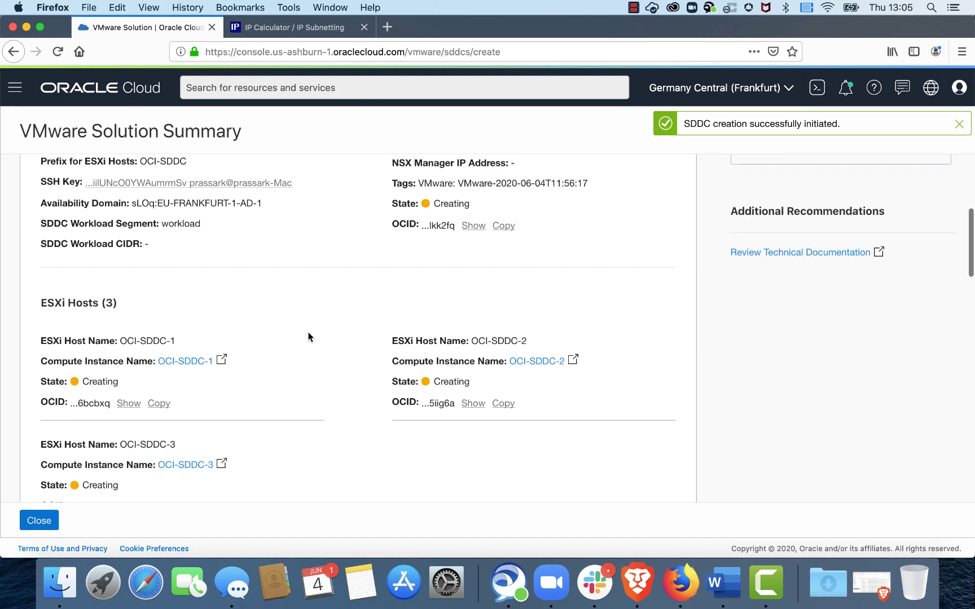
pyautogui.scroll(-3, 293, 333)
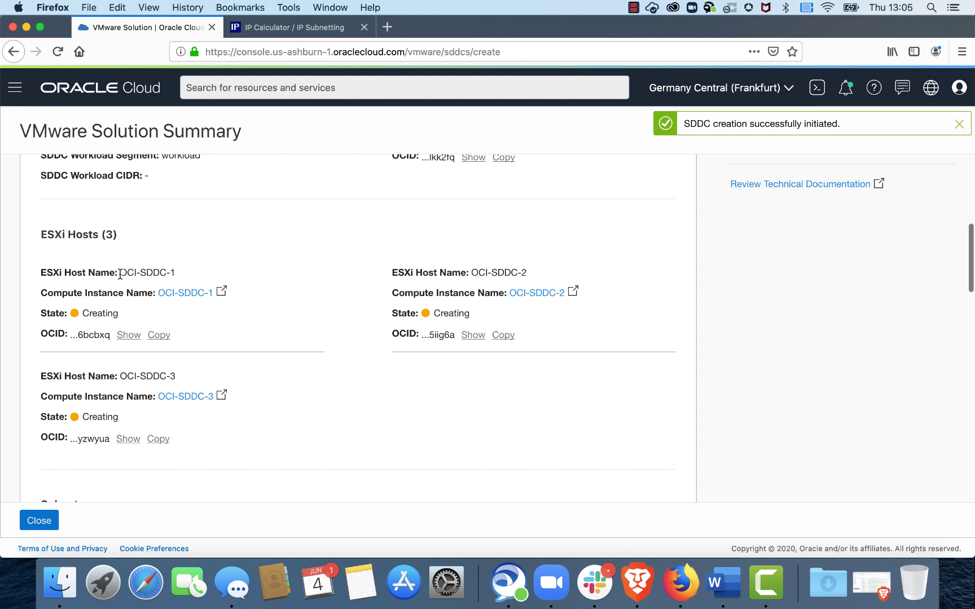
pyautogui.moveTo(119, 273); pyautogui.dragTo(181, 274)
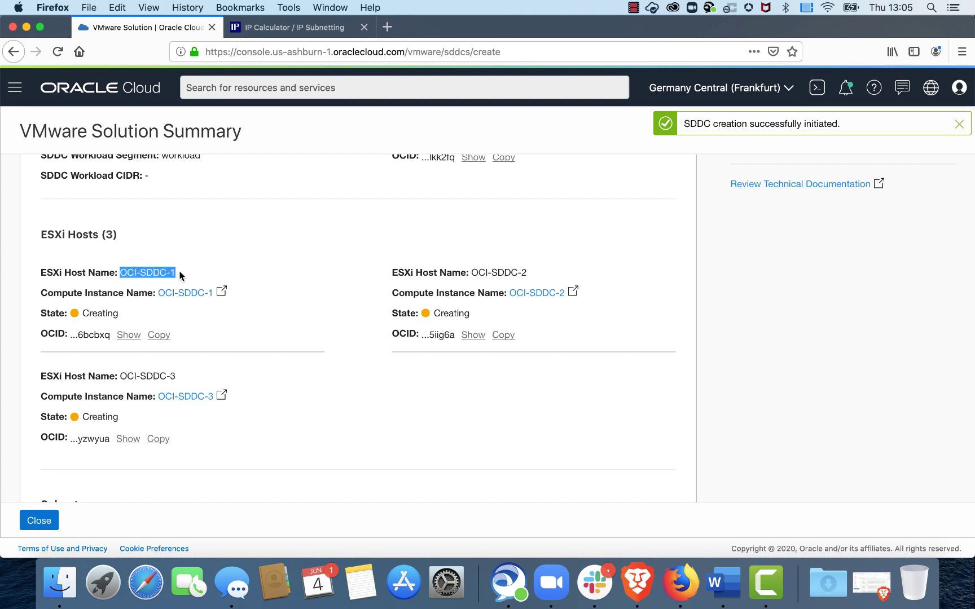
pyautogui.scroll(-2, 279, 309)
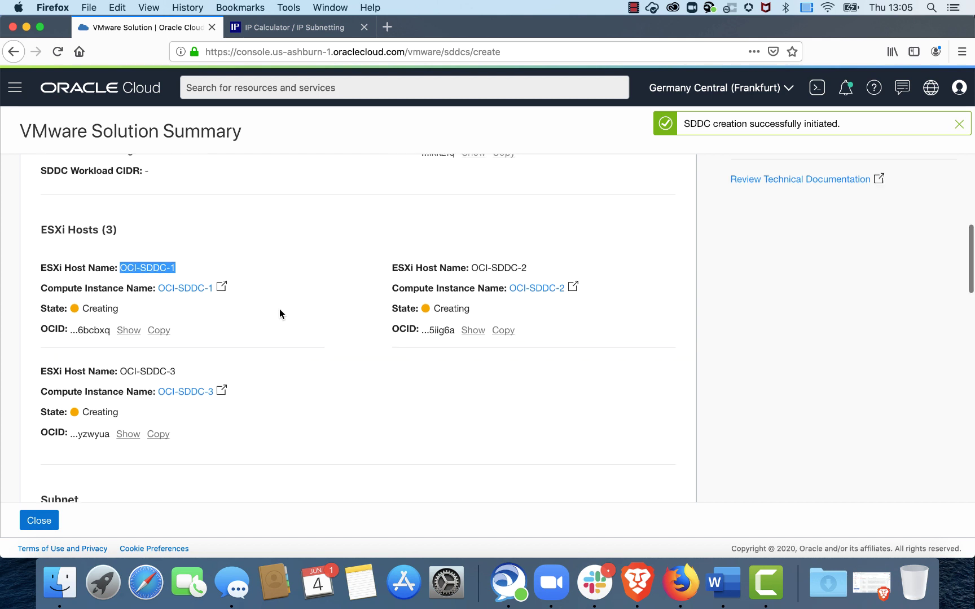
pyautogui.click(303, 340)
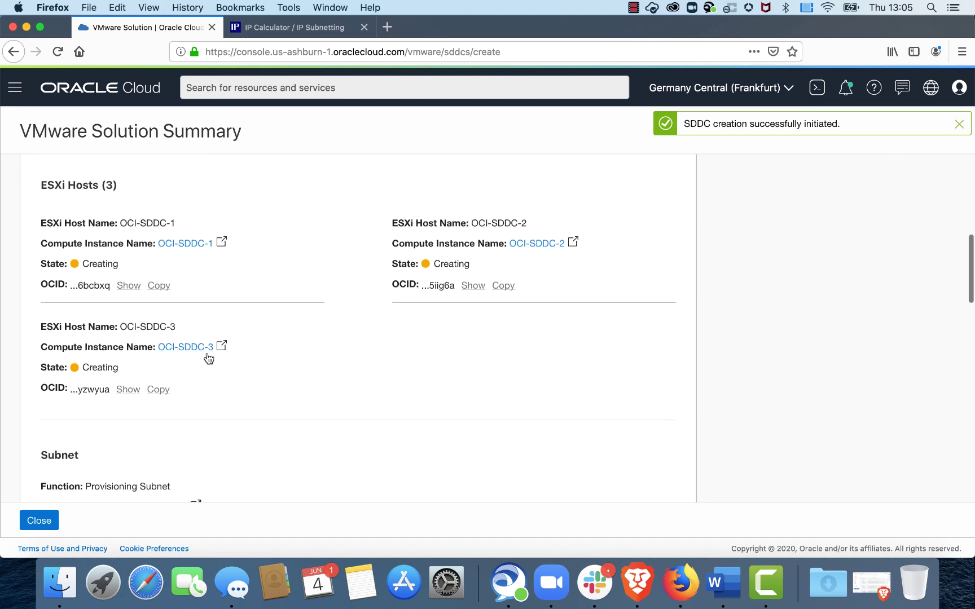
pyautogui.scroll(-2, 295, 341)
pyautogui.scroll(-6, 295, 337)
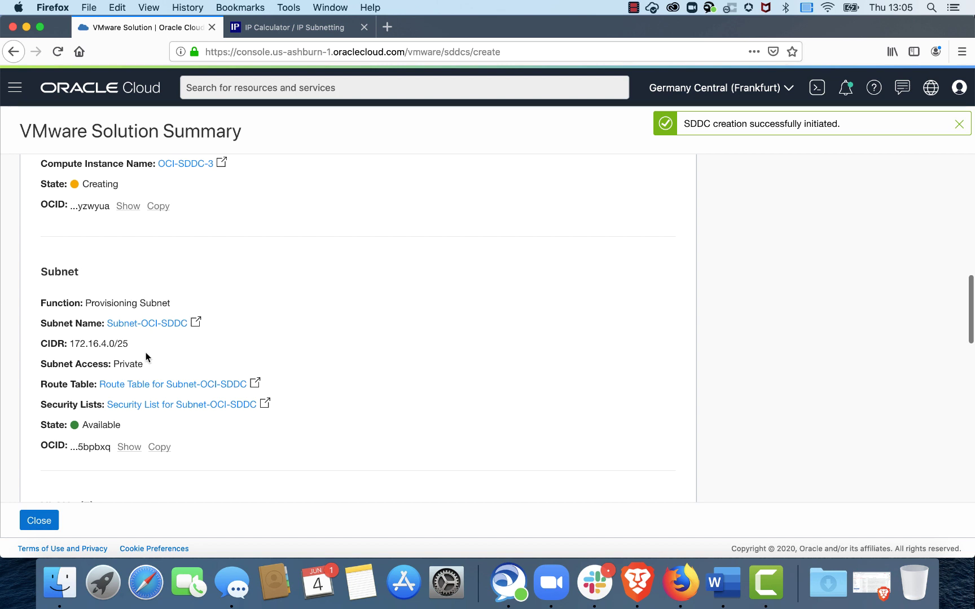
pyautogui.scroll(-3, 180, 357)
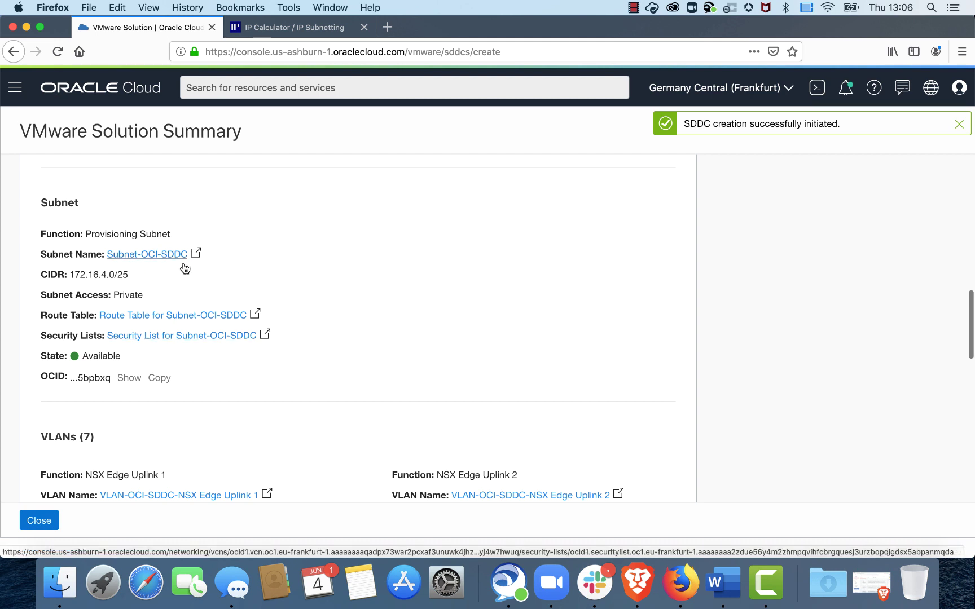
pyautogui.scroll(-3, 224, 363)
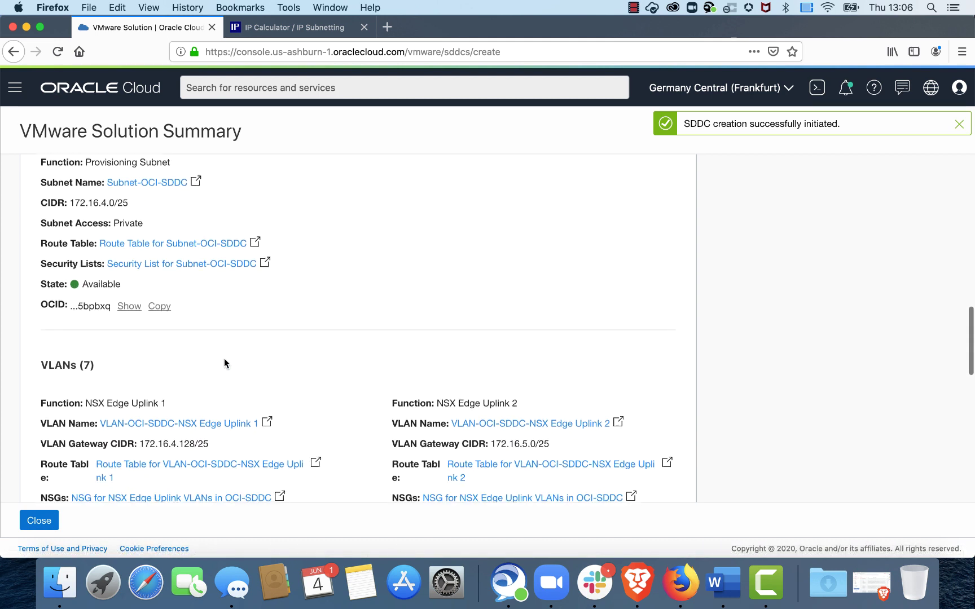
pyautogui.scroll(-6, 224, 364)
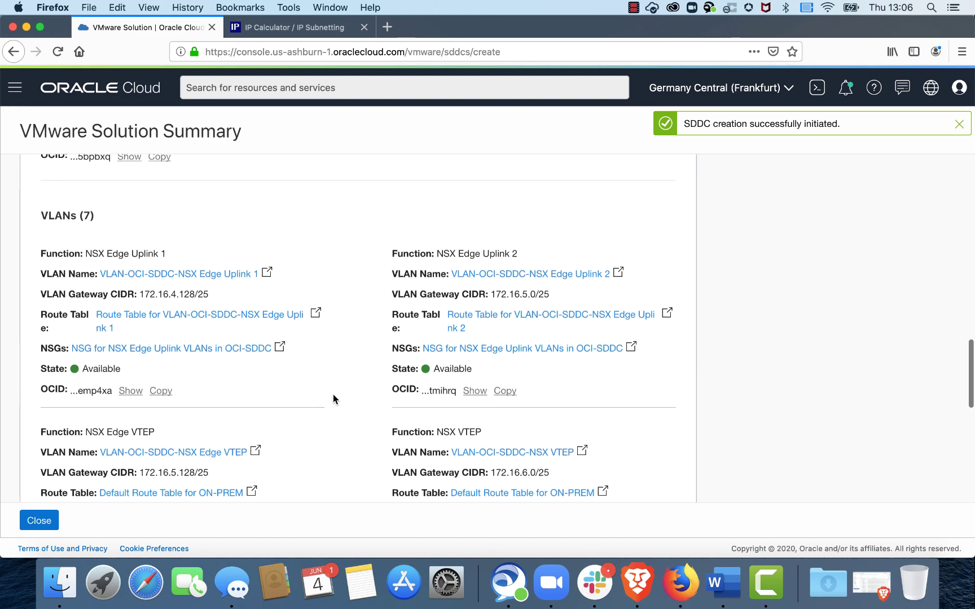
pyautogui.scroll(-1, 332, 398)
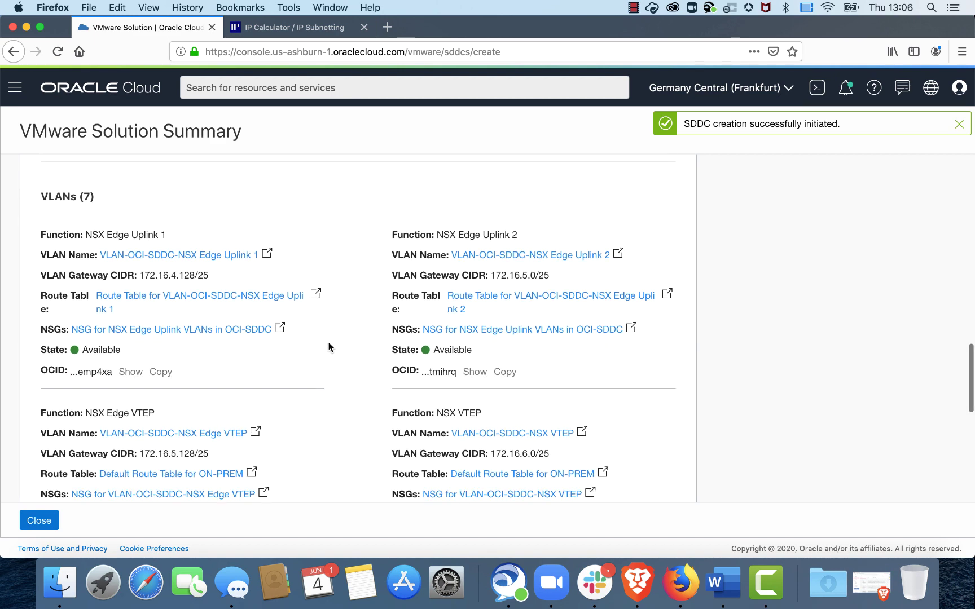
pyautogui.scroll(-4, 333, 358)
pyautogui.scroll(2, 333, 358)
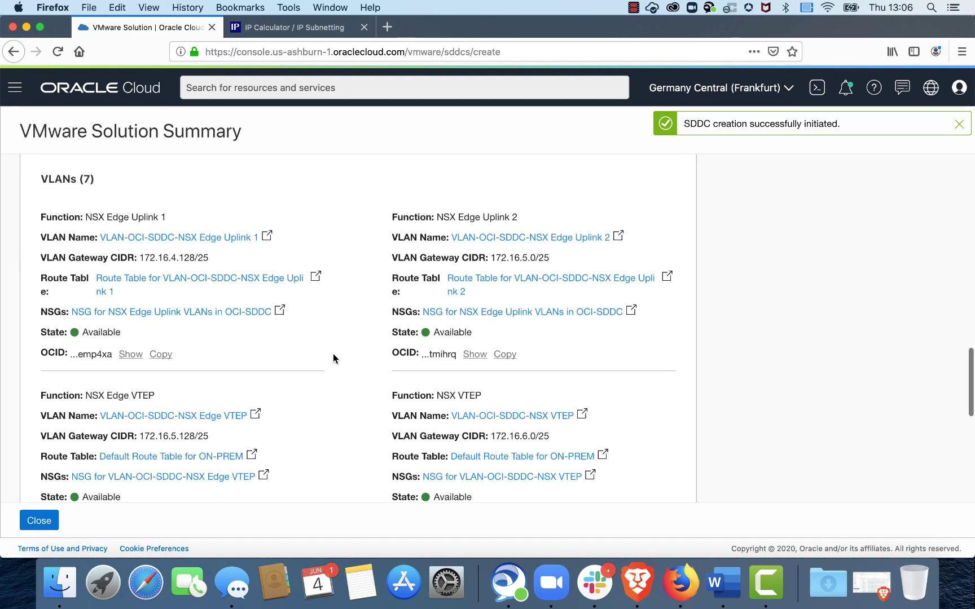
pyautogui.scroll(-5, 333, 358)
pyautogui.scroll(-10, 333, 354)
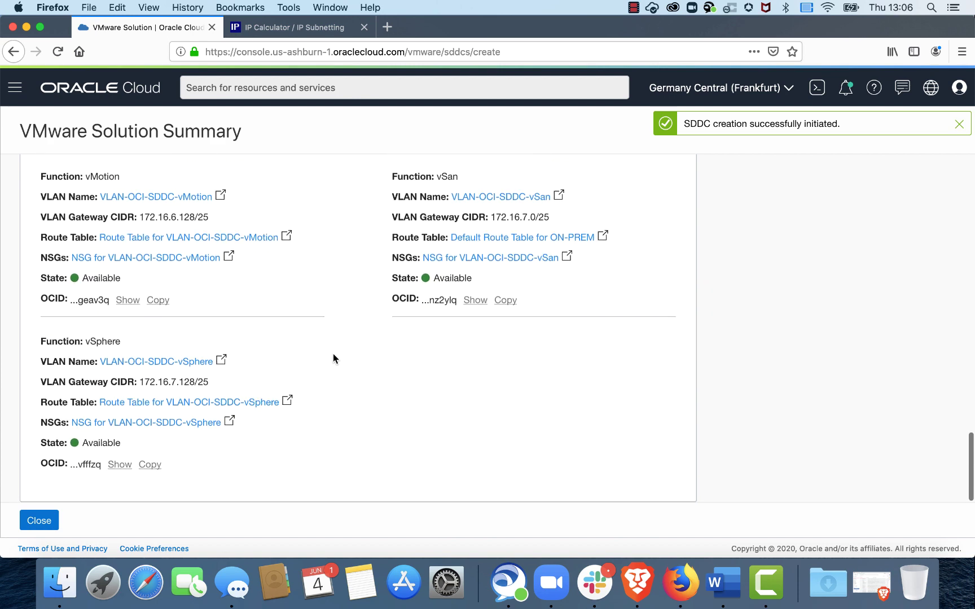
pyautogui.scroll(20, 333, 356)
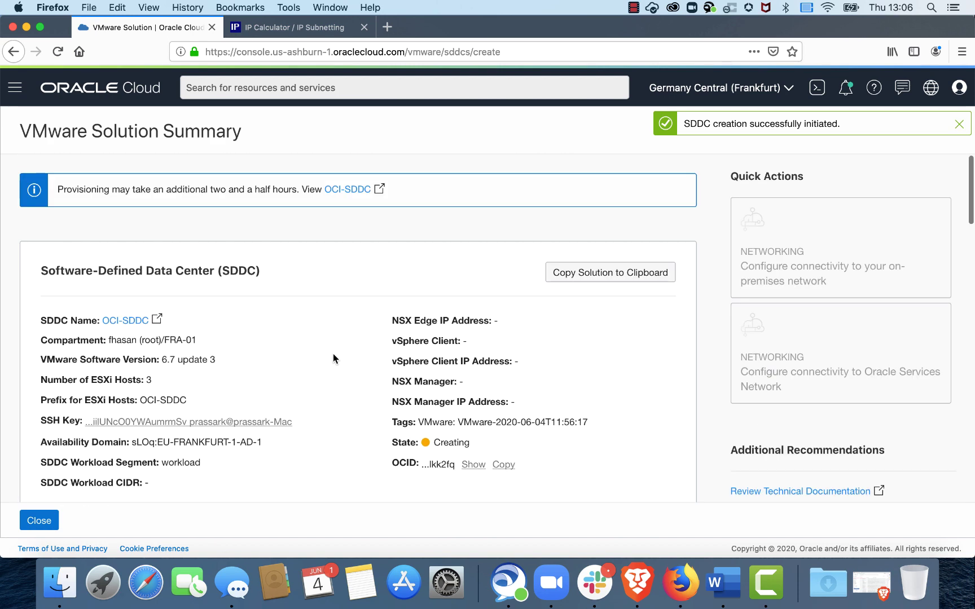
pyautogui.click(343, 190)
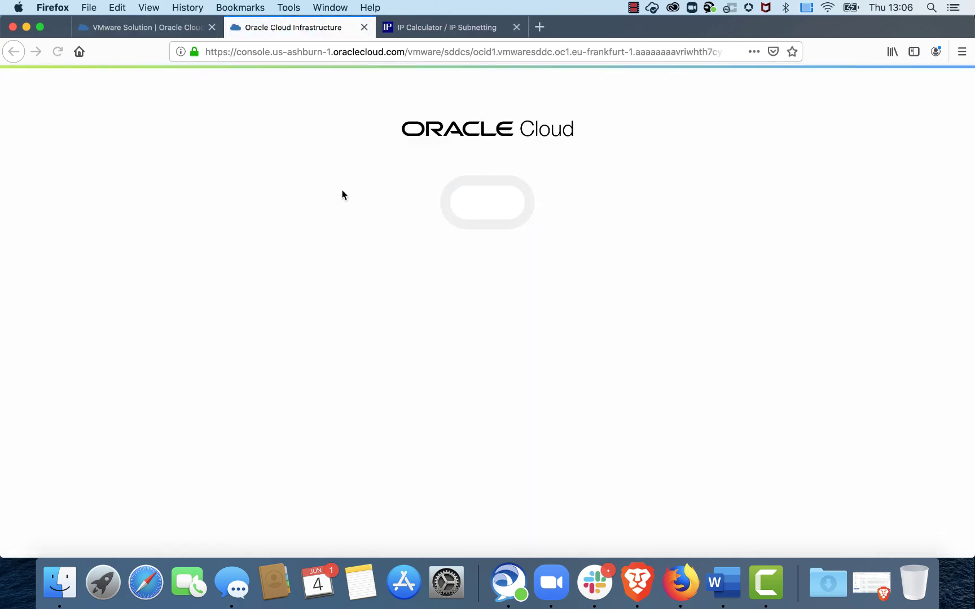
# Step: Open the OCI-SDDC details page from the provisioning summary in its new tab
pyautogui.click(165, 27)
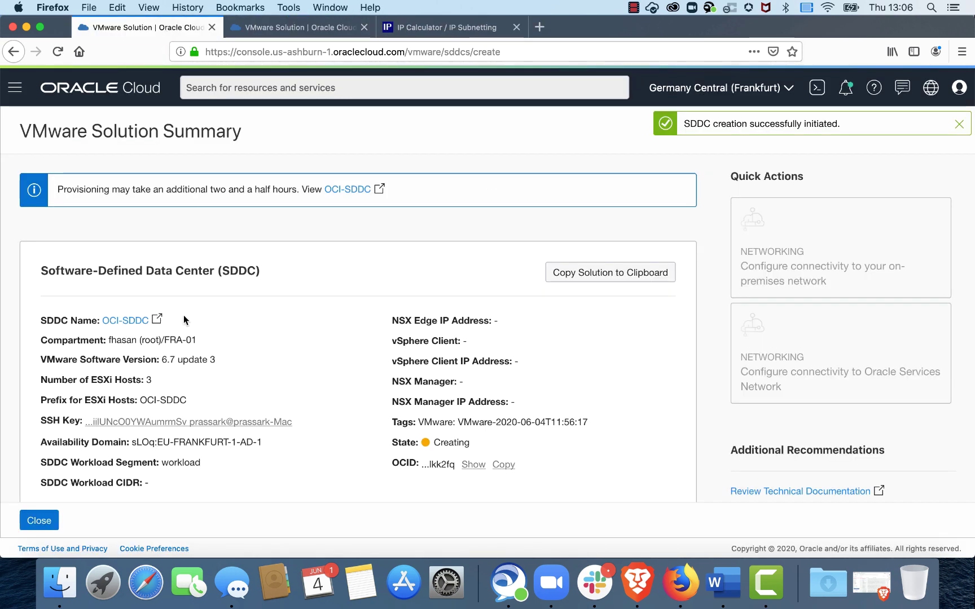
pyautogui.click(40, 524)
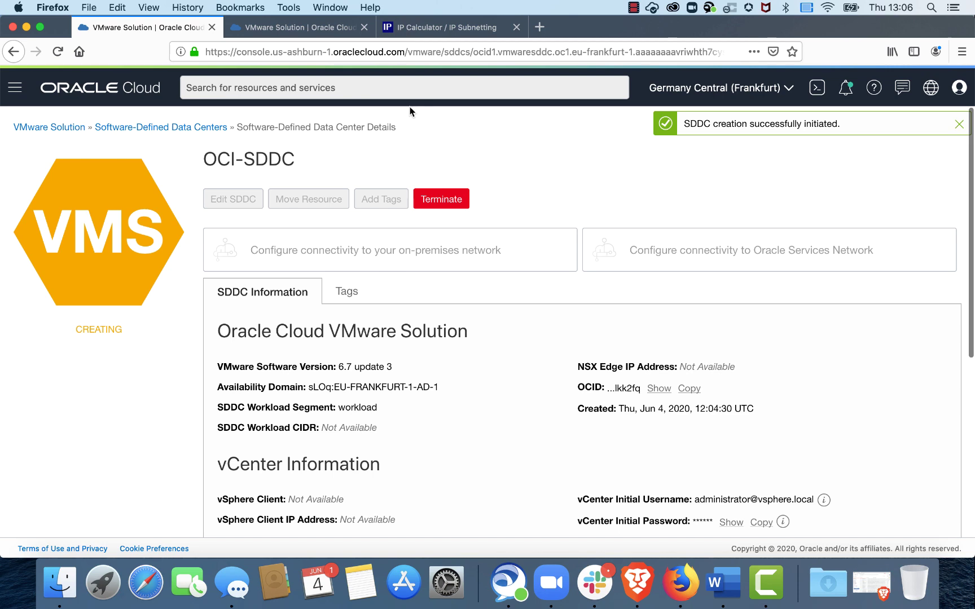
pyautogui.click(257, 36)
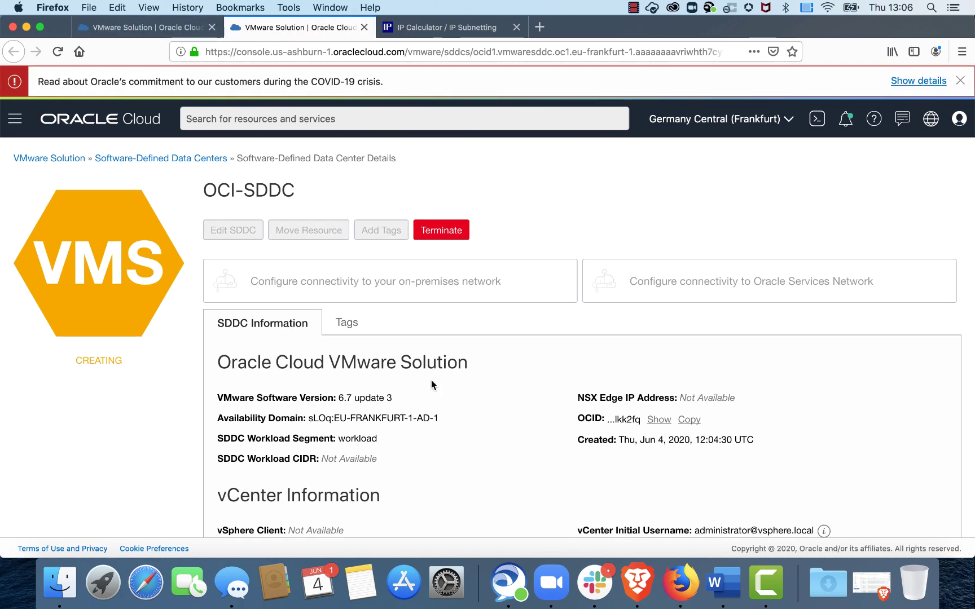
# Step: Review the vCenter and NSX Manager sections, whose addresses still read Not Available while status is Creating
pyautogui.scroll(-5, 440, 386)
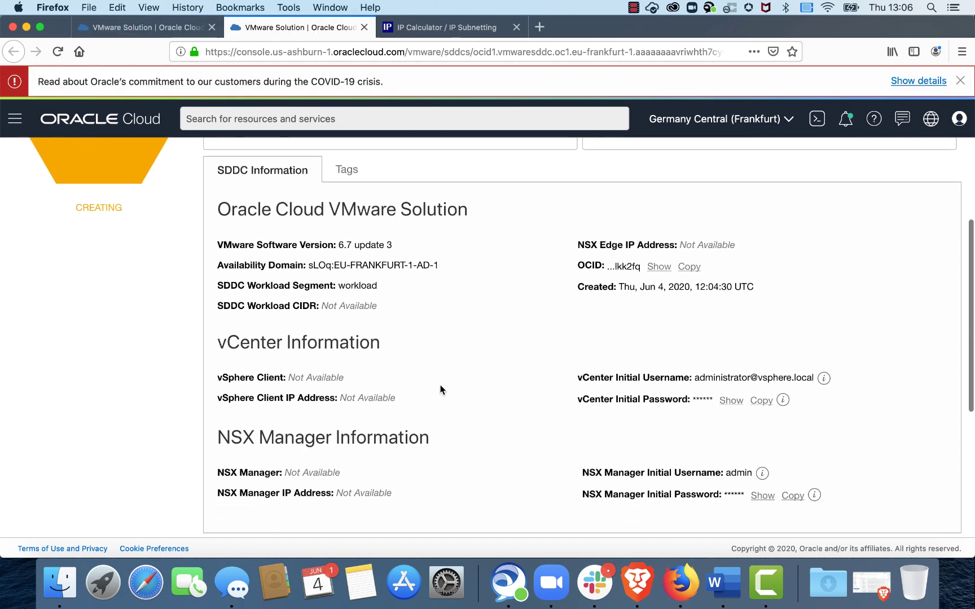
pyautogui.scroll(3, 459, 229)
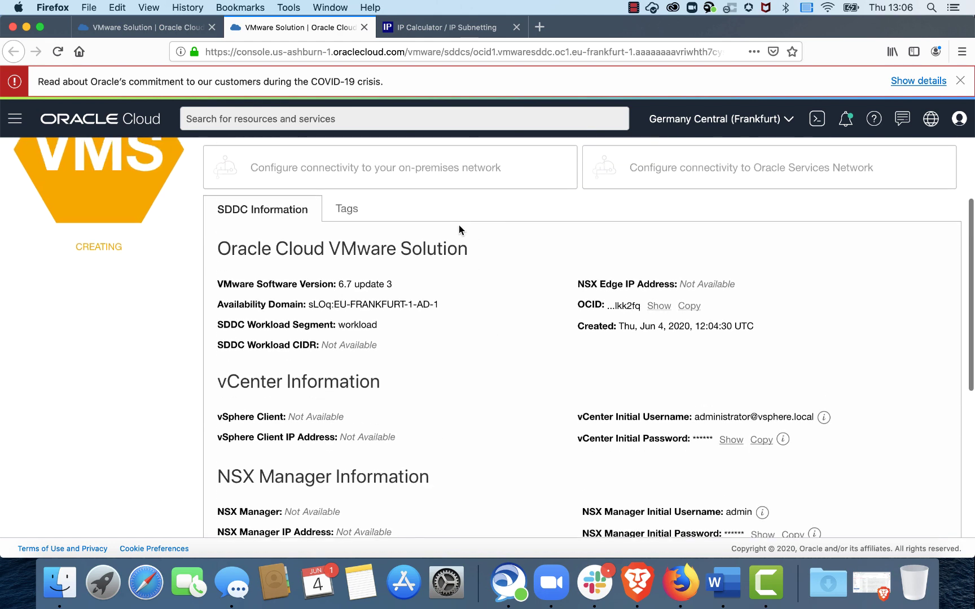
pyautogui.scroll(2, 458, 224)
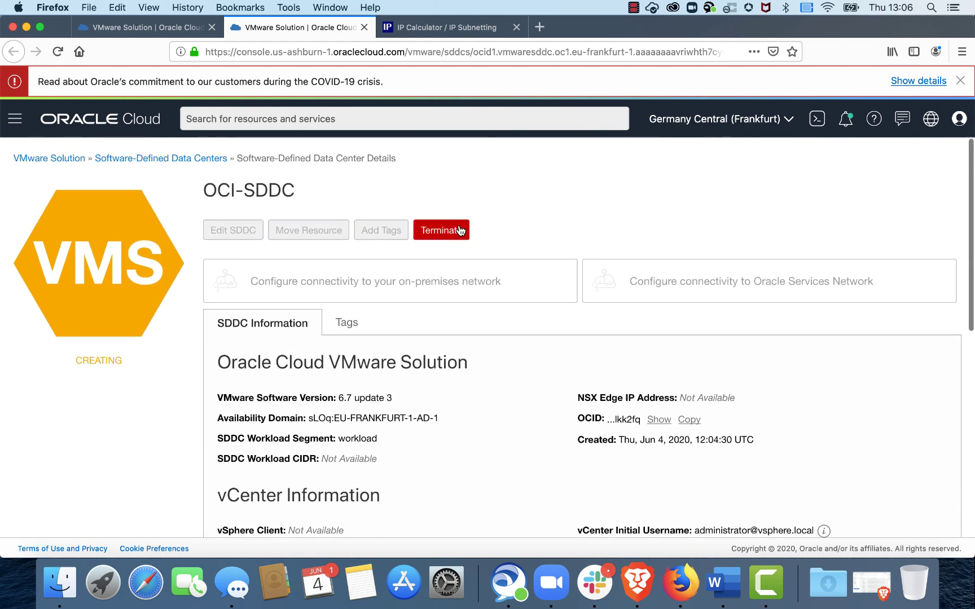
pyautogui.scroll(-4, 505, 407)
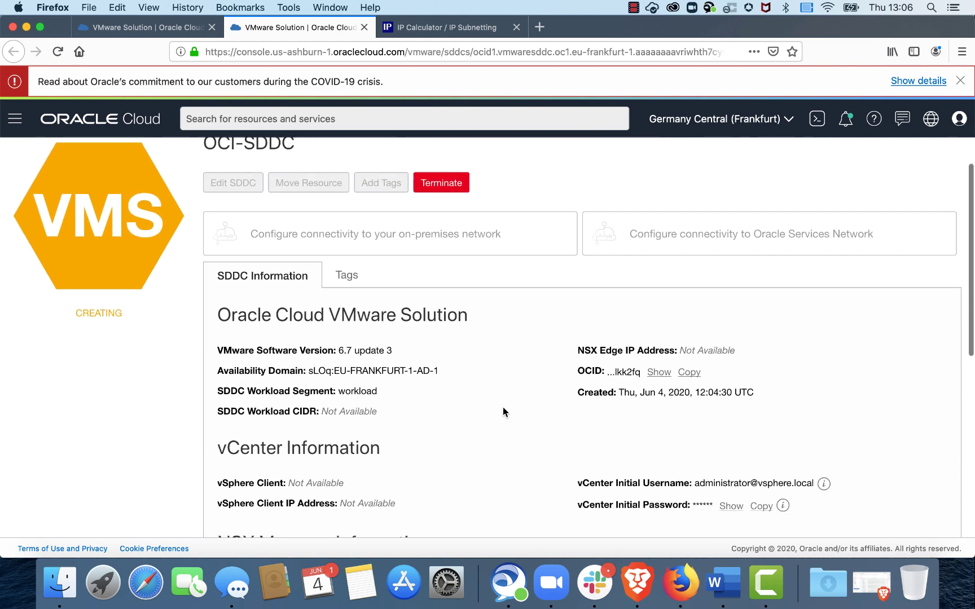
pyautogui.scroll(-1, 503, 411)
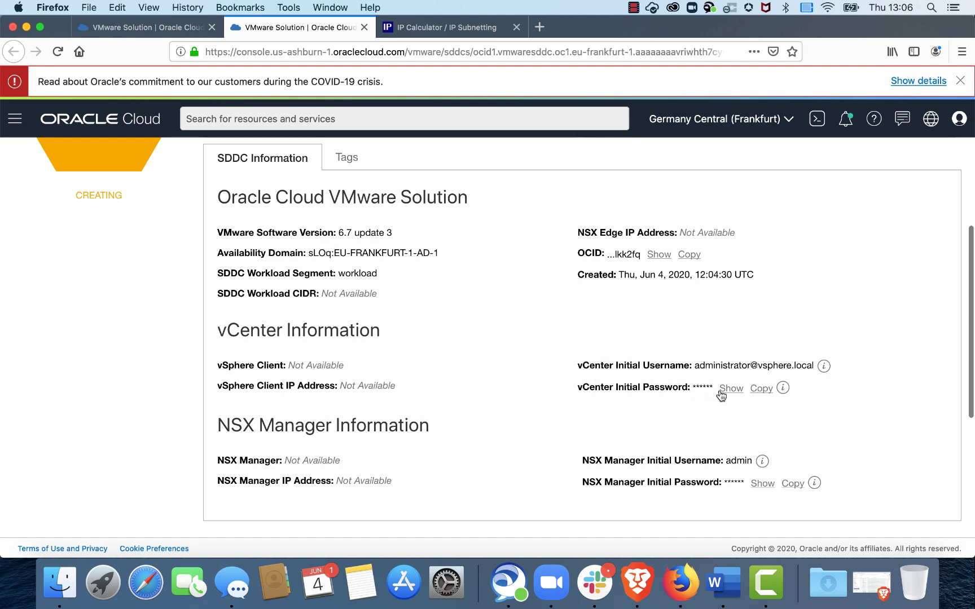
pyautogui.scroll(-1, 685, 426)
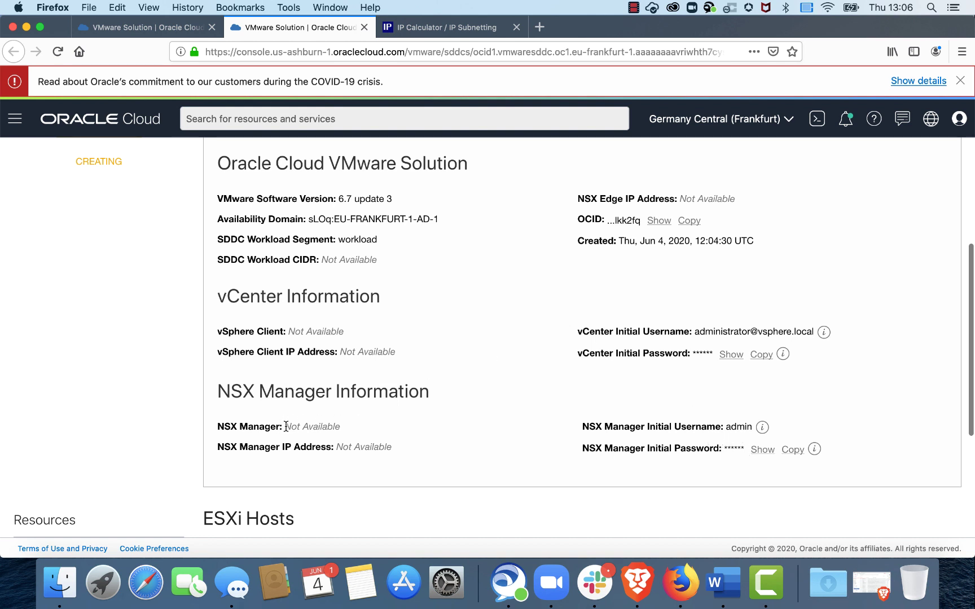
pyautogui.moveTo(285, 426); pyautogui.dragTo(396, 449)
pyautogui.click(434, 430)
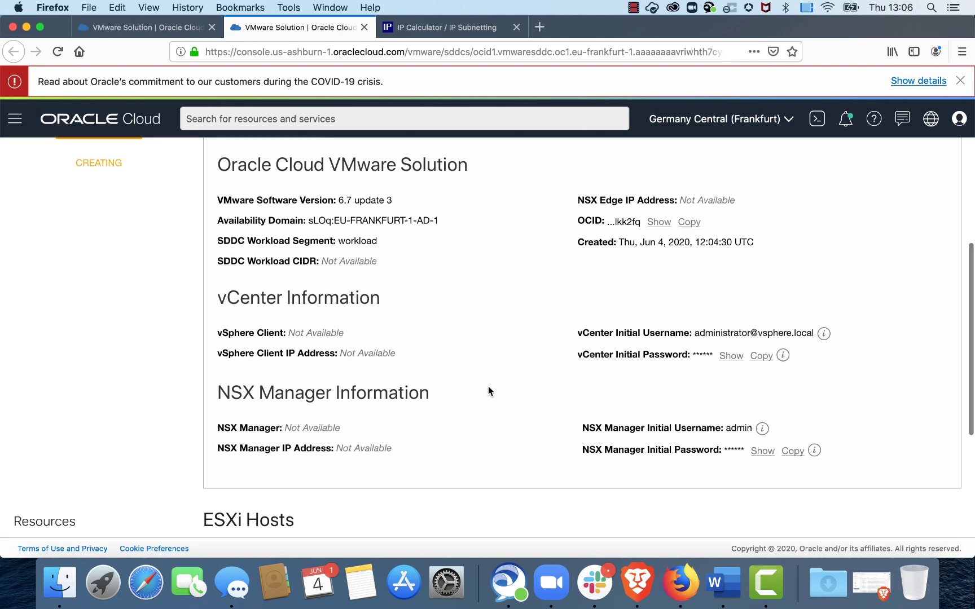
pyautogui.scroll(2, 488, 390)
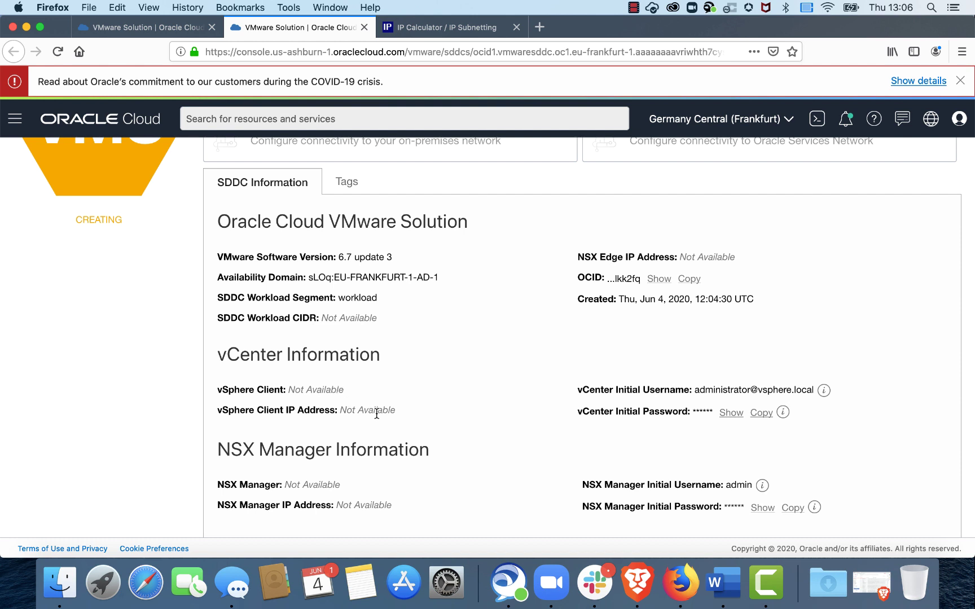
# Step: Review OCI-SDDC's network VLANs and provisioning subnet, then its Create SDDC work request at 15%
pyautogui.scroll(-5, 442, 382)
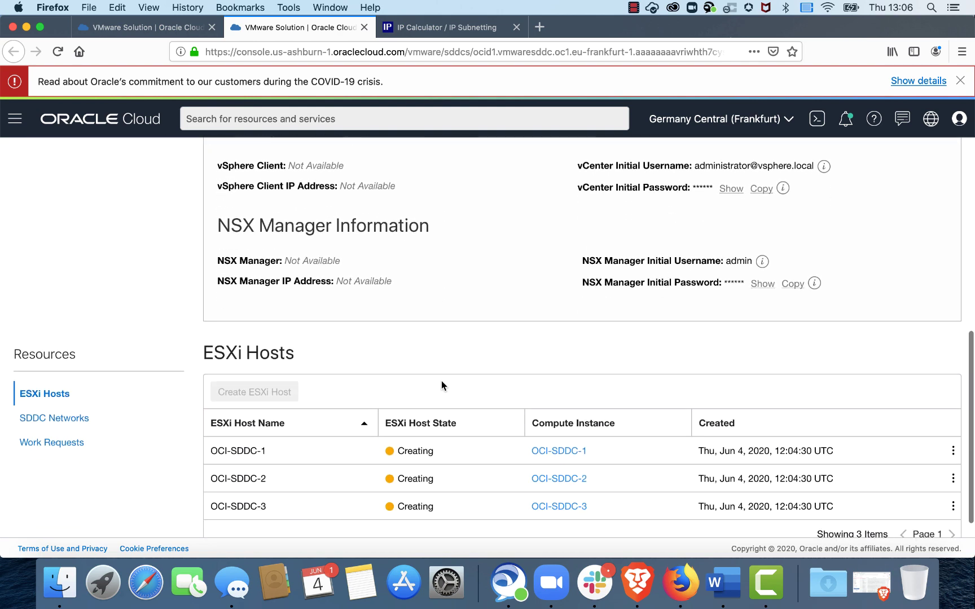
pyautogui.scroll(-1, 441, 381)
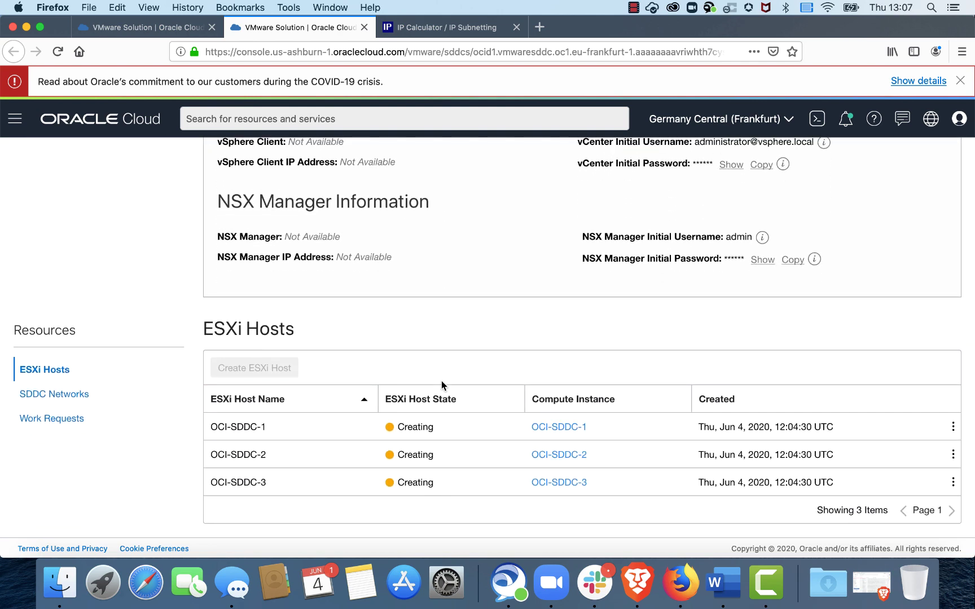
pyautogui.click(72, 395)
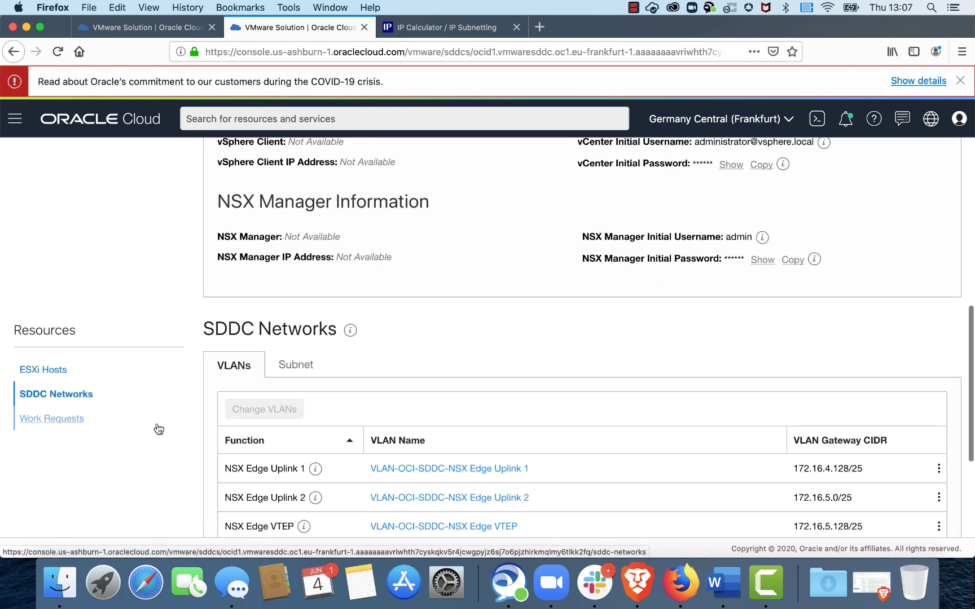
pyautogui.scroll(-4, 488, 435)
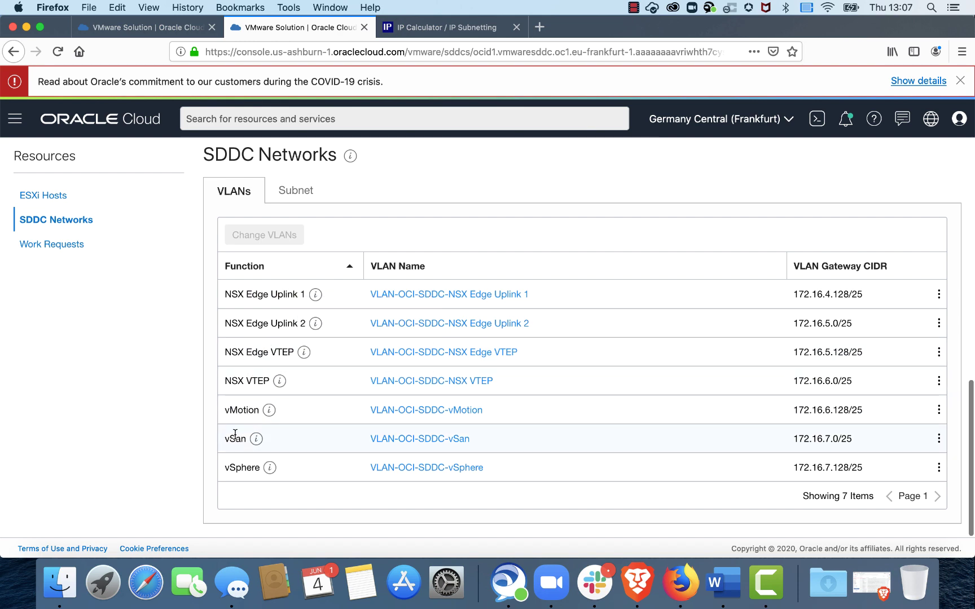
pyautogui.scroll(5, 343, 398)
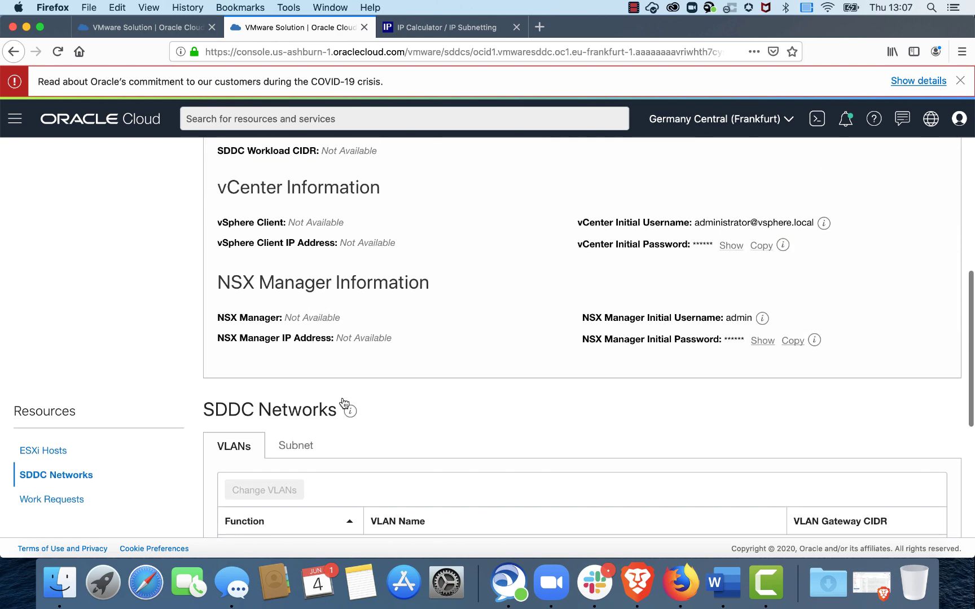
pyautogui.scroll(-3, 343, 400)
pyautogui.click(306, 353)
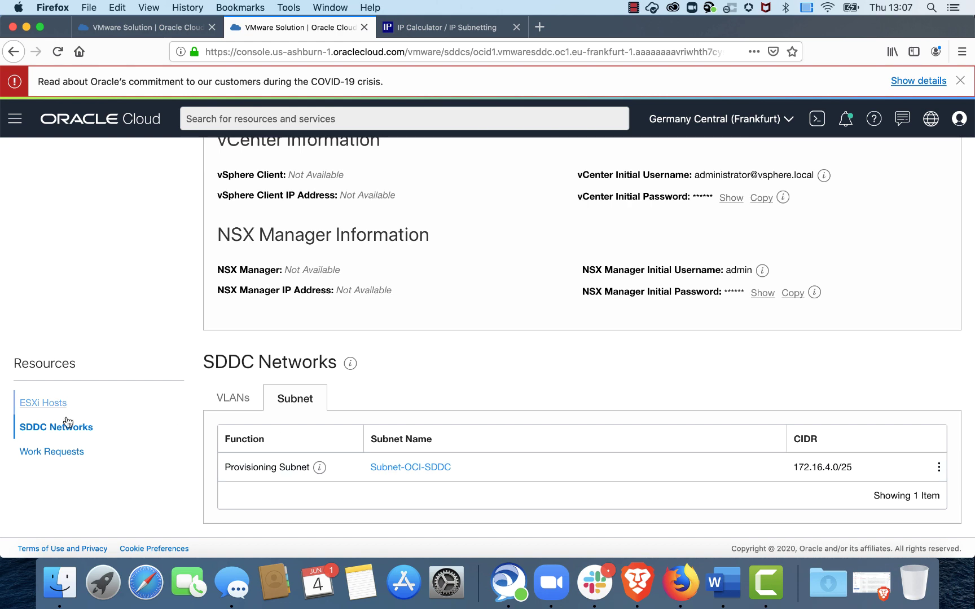
pyautogui.click(53, 452)
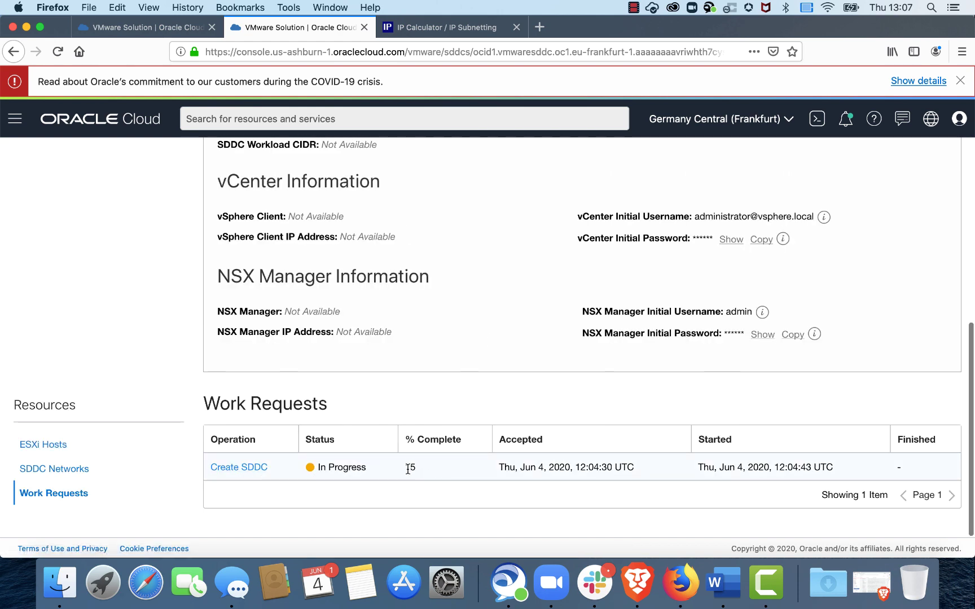
# Step: Dismiss the COVID banner and confirm OCI-SDDC is Active with vSphere Client at 172.16.7.133
pyautogui.click(458, 468)
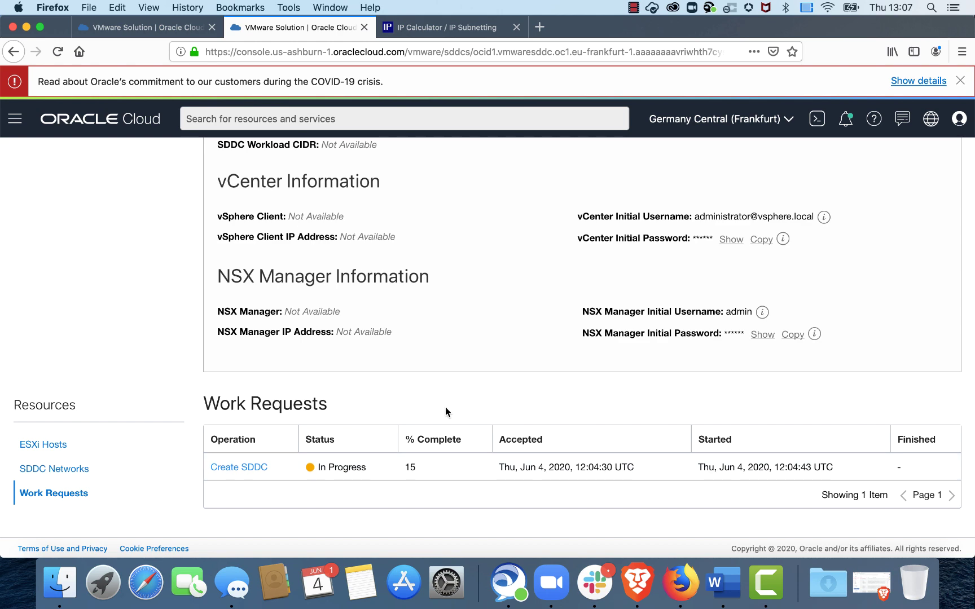
pyautogui.scroll(6, 438, 391)
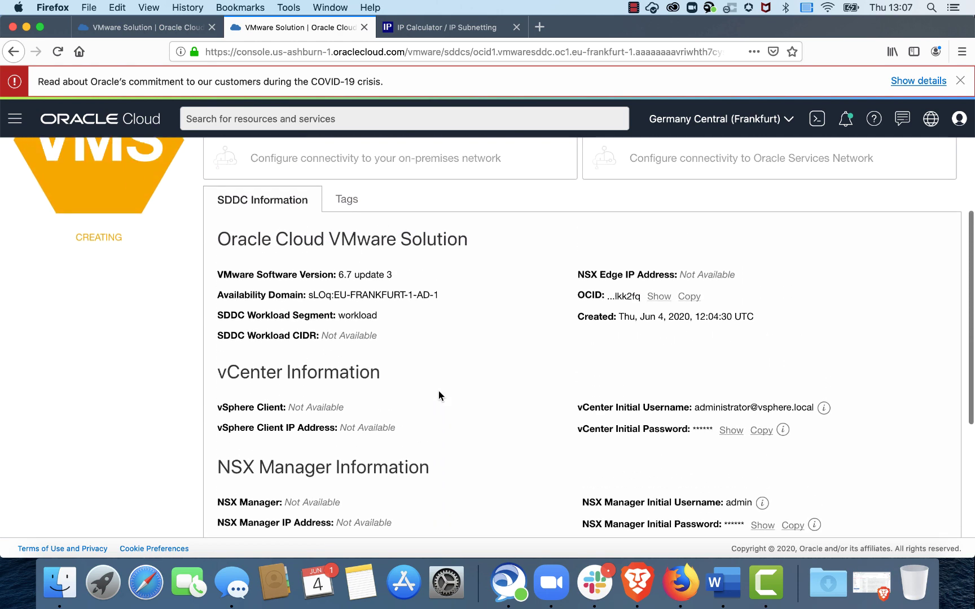
pyautogui.scroll(-6, 439, 391)
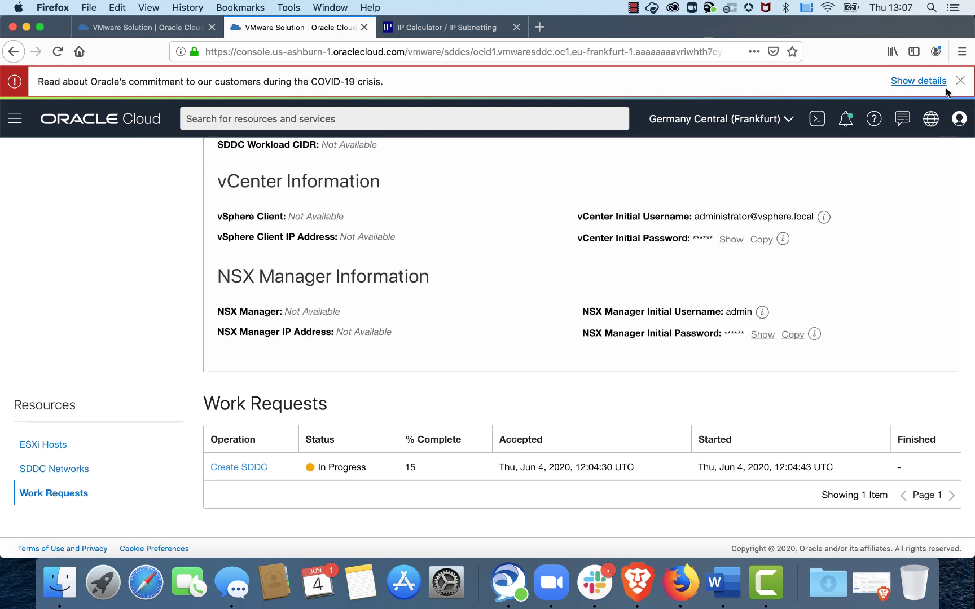
pyautogui.click(959, 80)
pyautogui.scroll(3, 543, 291)
pyautogui.scroll(3, 543, 292)
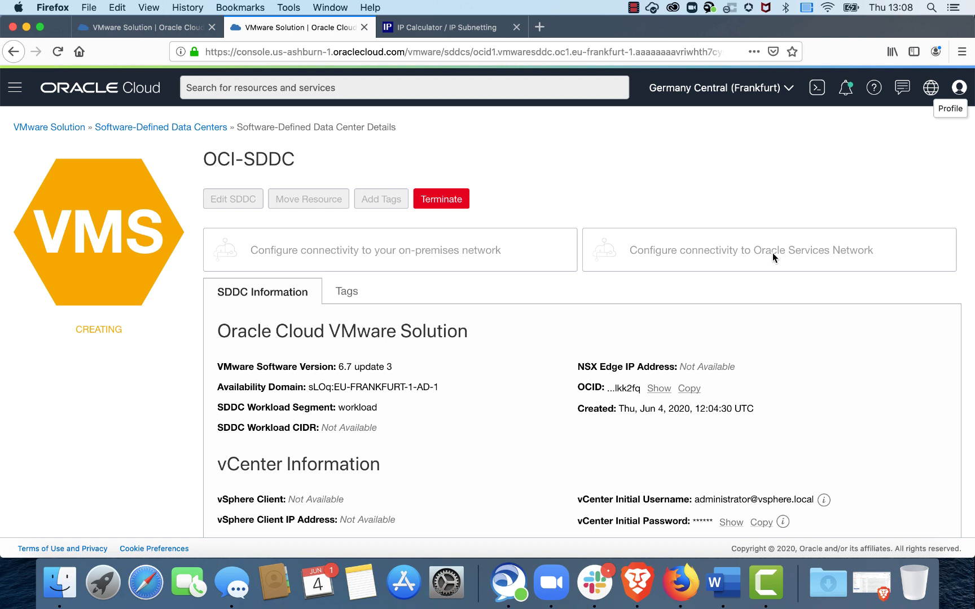
pyautogui.scroll(-1, 772, 253)
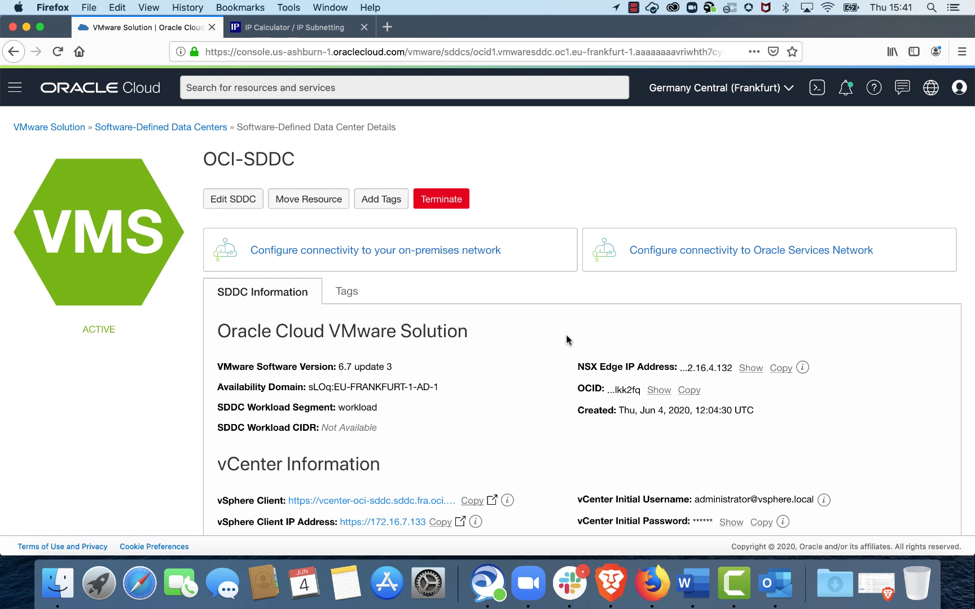
pyautogui.scroll(-5, 513, 357)
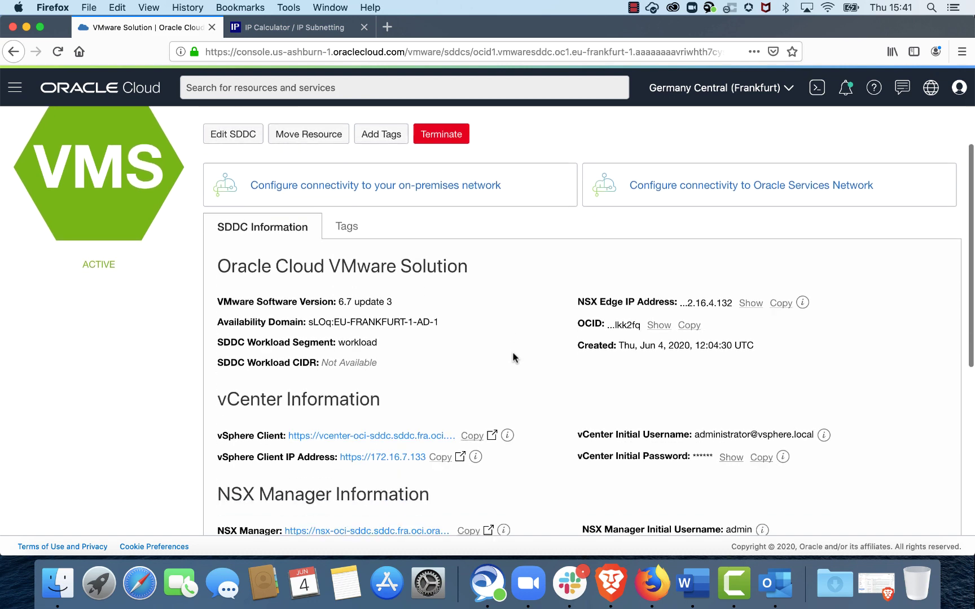
pyautogui.scroll(-5, 513, 356)
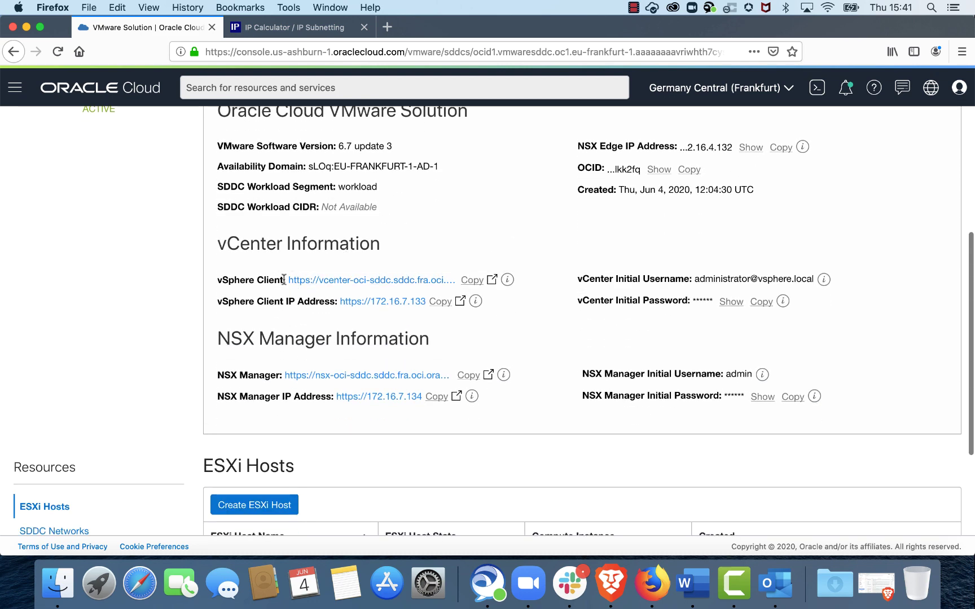
pyautogui.moveTo(283, 280); pyautogui.dragTo(335, 303)
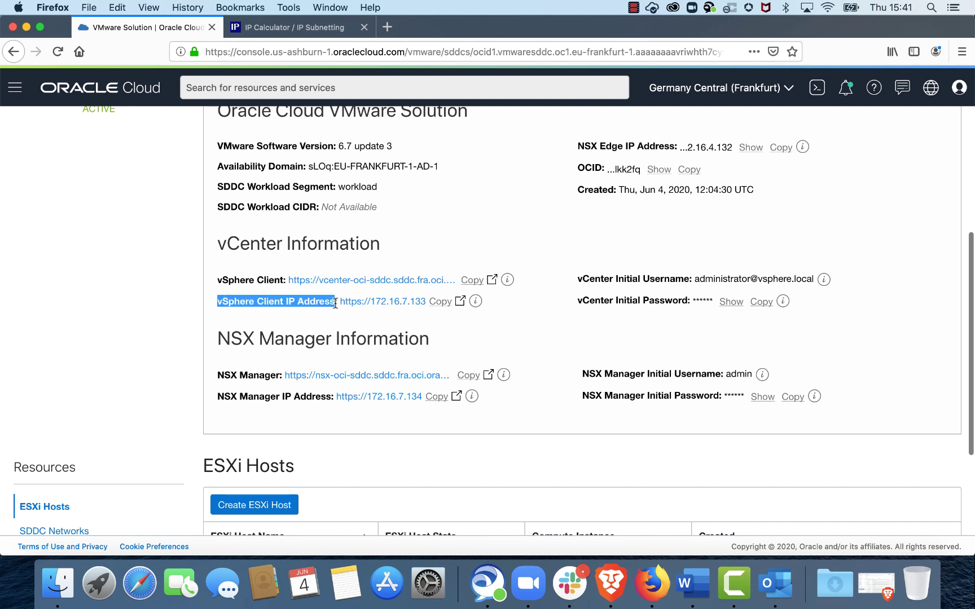
pyautogui.click(514, 308)
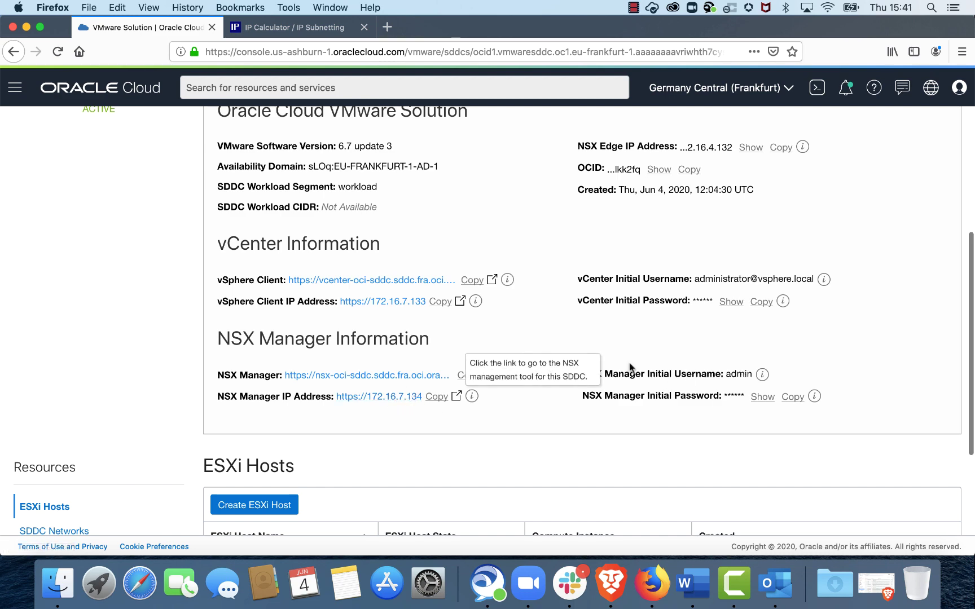
pyautogui.scroll(-5, 524, 389)
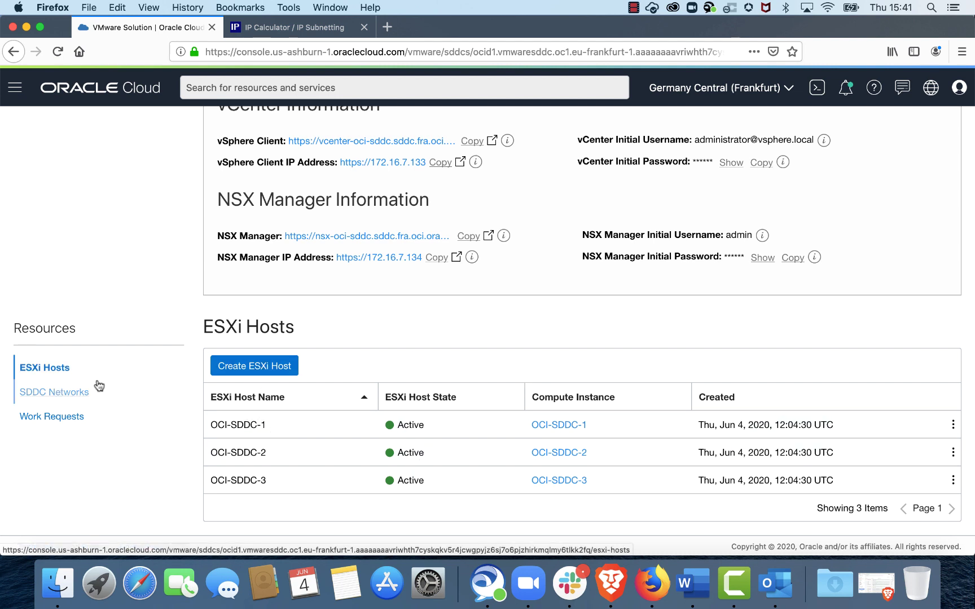
pyautogui.click(69, 392)
pyautogui.scroll(-5, 447, 375)
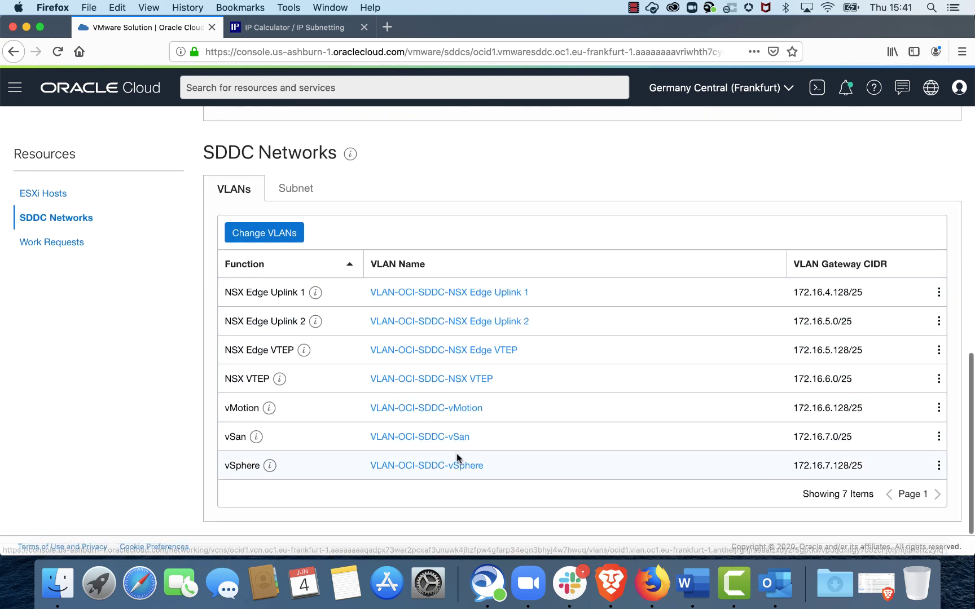
pyautogui.scroll(3, 518, 386)
pyautogui.click(304, 255)
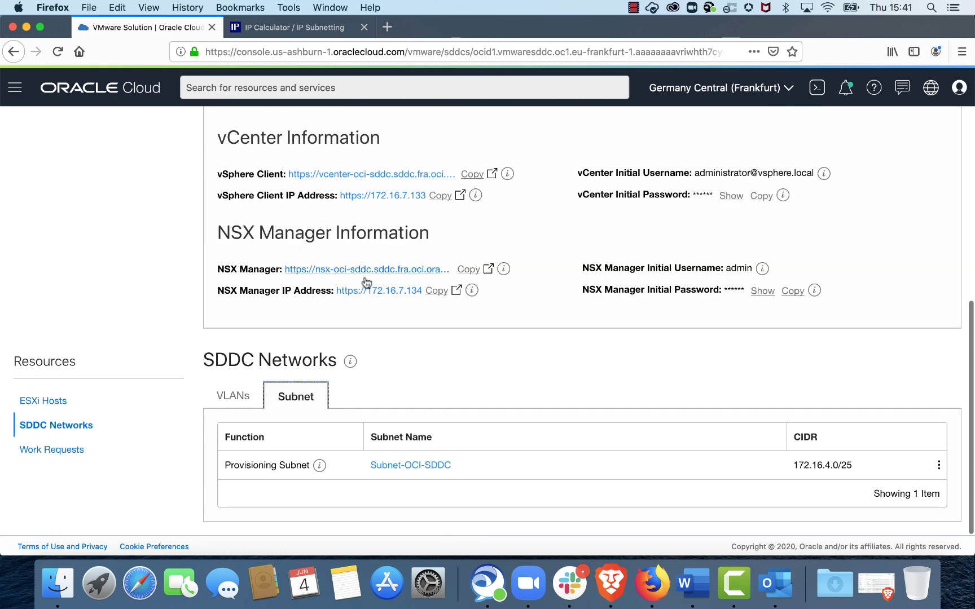
pyautogui.scroll(1, 562, 311)
pyautogui.scroll(5, 546, 296)
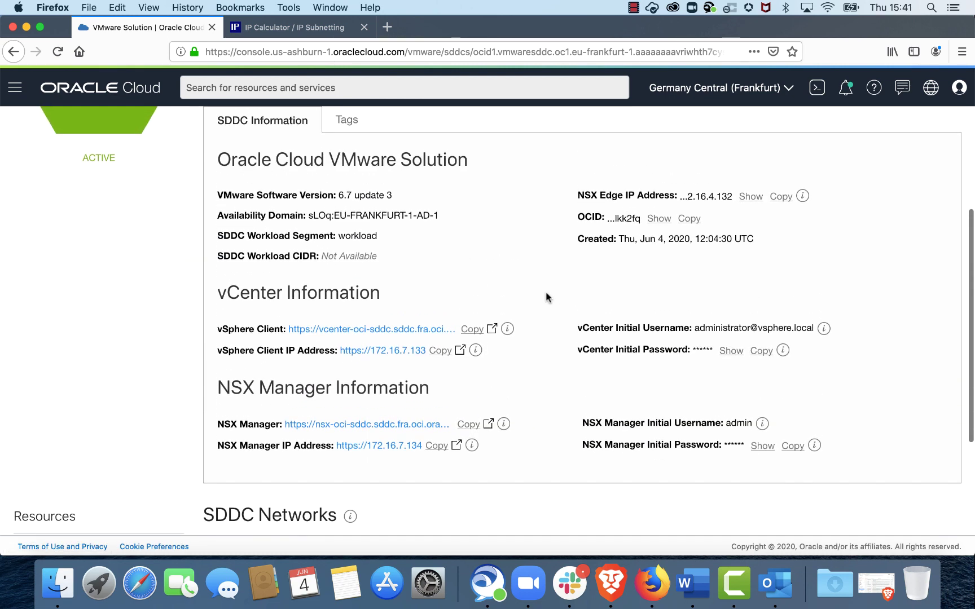
pyautogui.scroll(3, 546, 293)
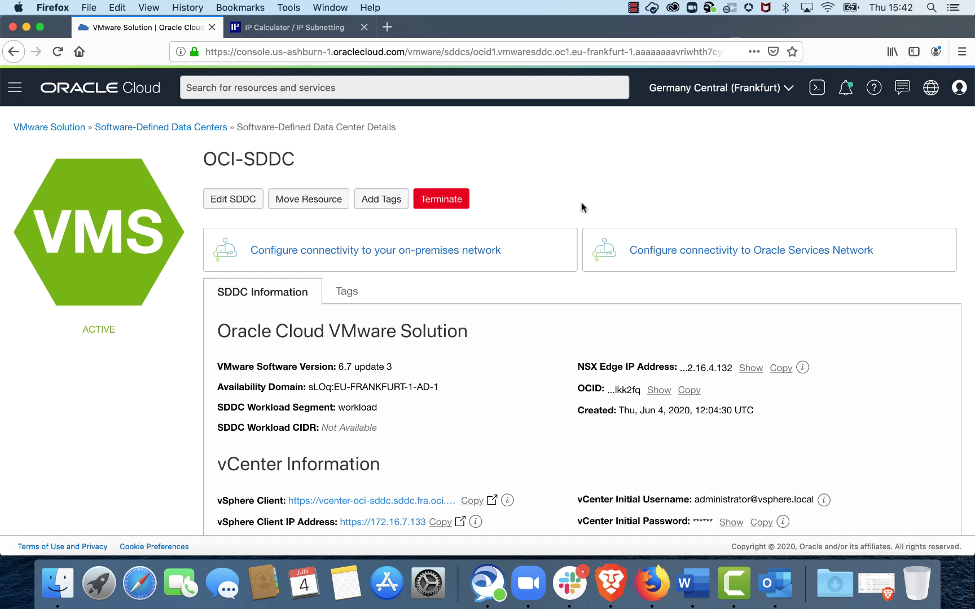
pyautogui.scroll(-6, 581, 203)
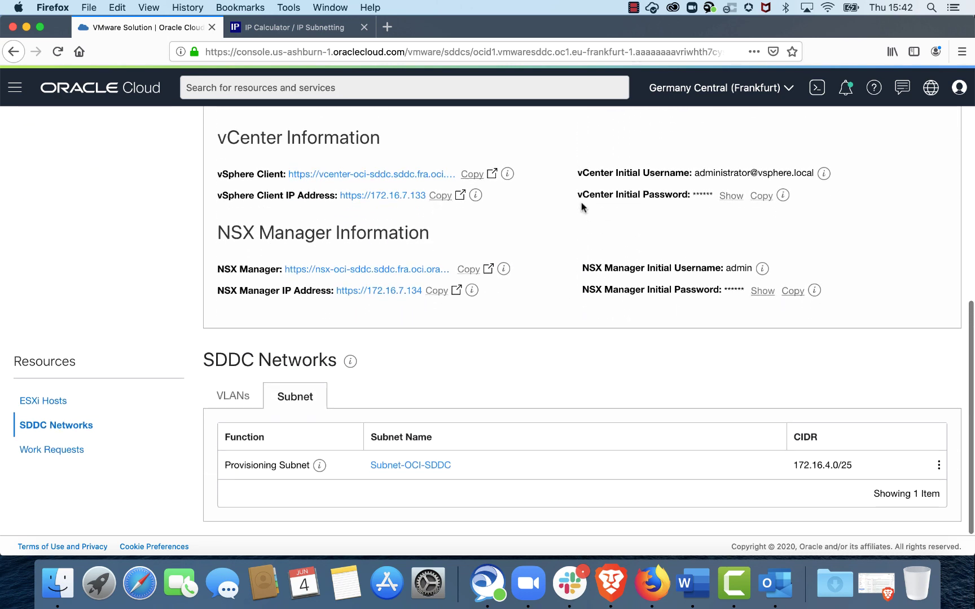
pyautogui.scroll(2, 581, 204)
pyautogui.scroll(1, 581, 203)
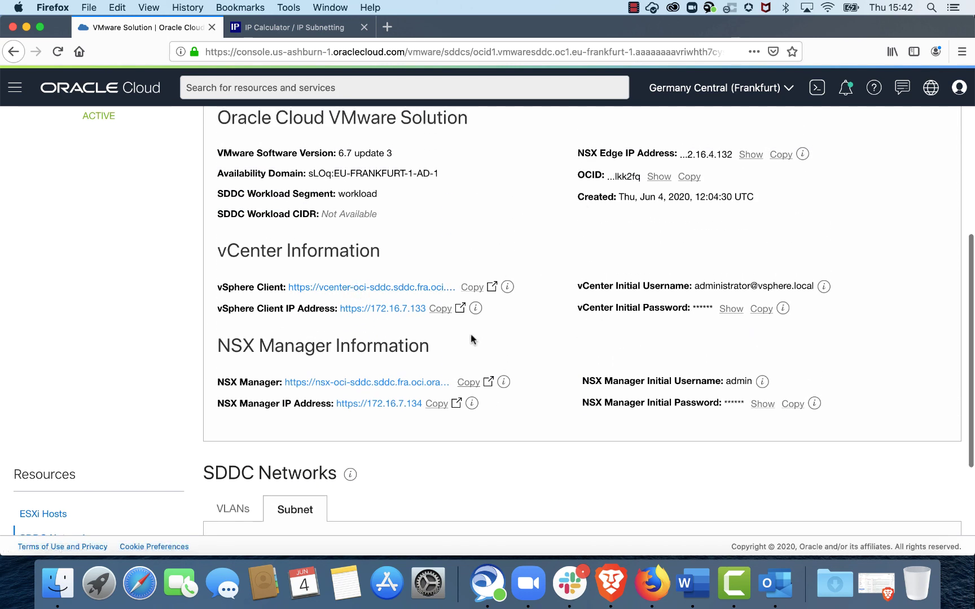
pyautogui.scroll(6, 502, 324)
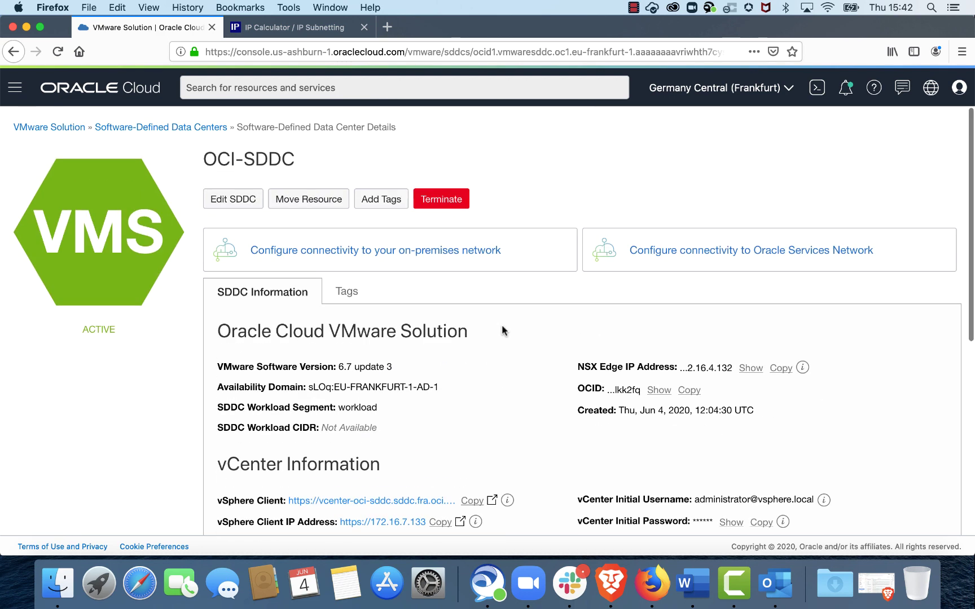
# Step: Go to the Compute > Instances list through the console's main menu
pyautogui.click(15, 88)
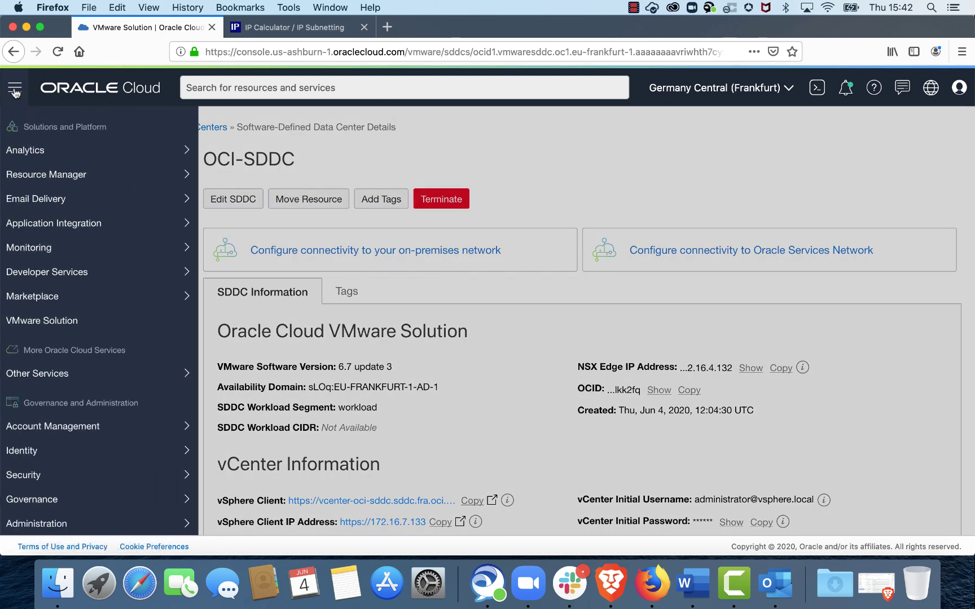
pyautogui.scroll(10, 53, 145)
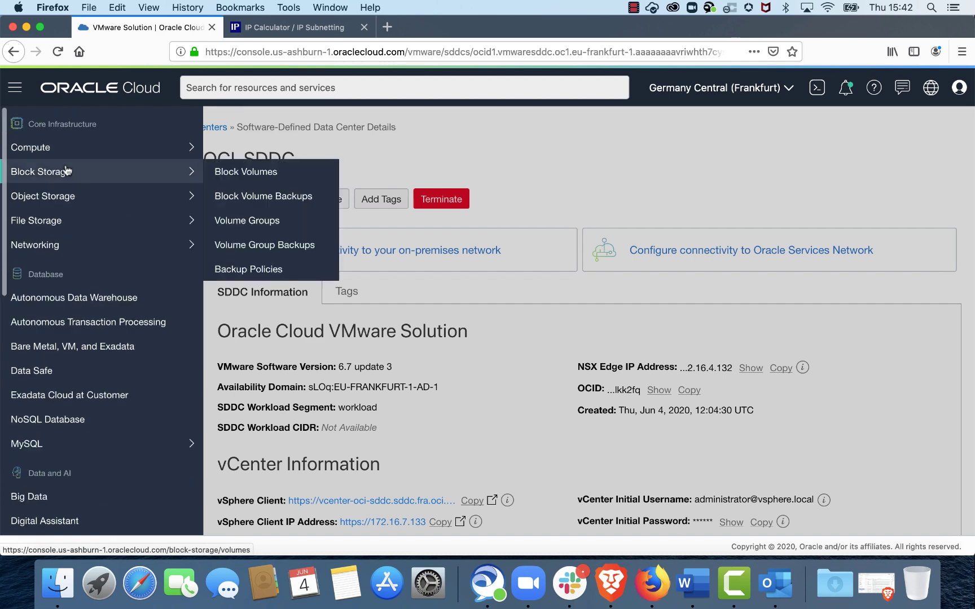
pyautogui.moveTo(43, 148)
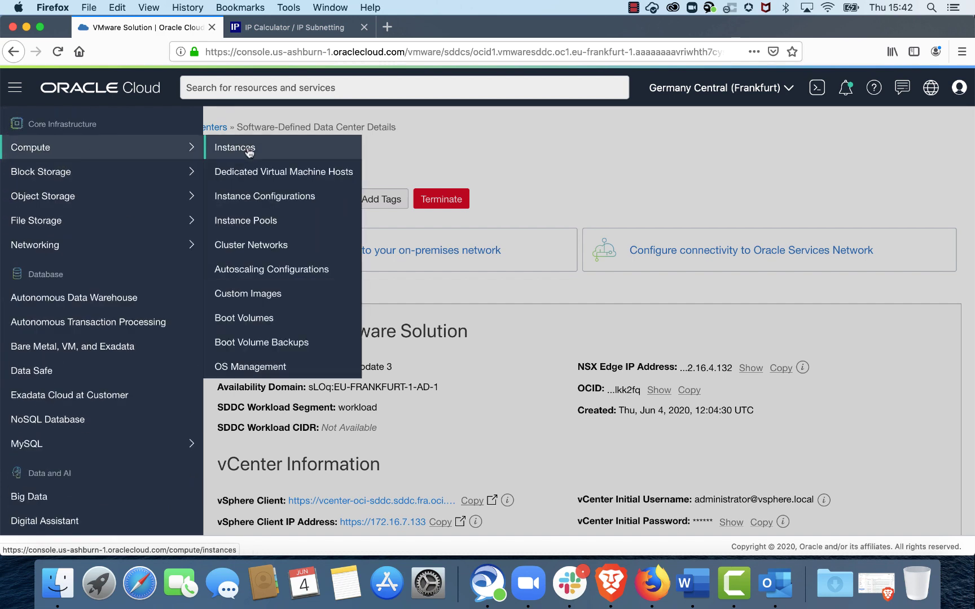
pyautogui.click(247, 147)
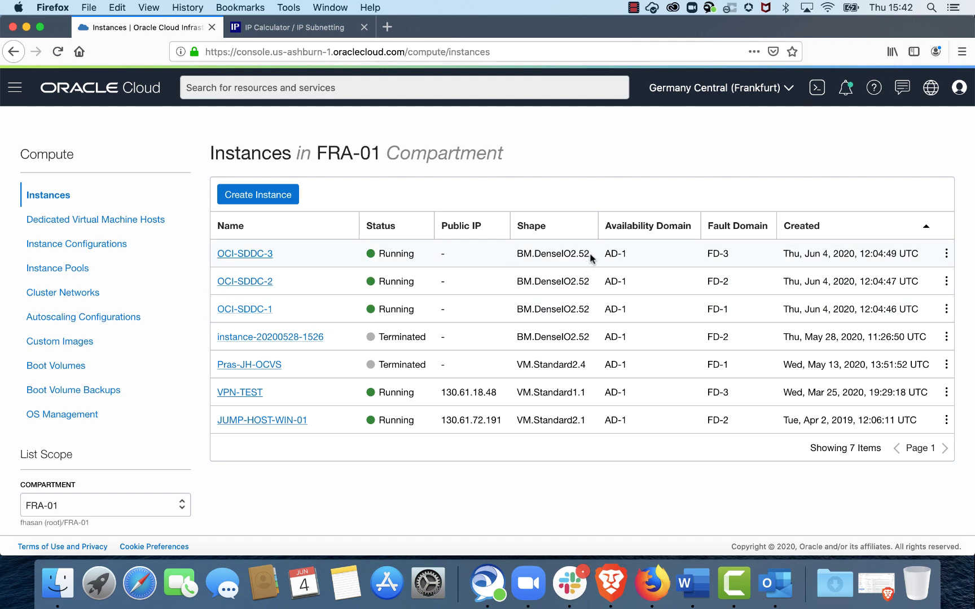
# Step: Check the OCI-SDDC hosts' shapes and select JUMP-HOST-WIN-01's public IP 130.61.72.191
pyautogui.moveTo(591, 254); pyautogui.dragTo(513, 256)
pyautogui.moveTo(591, 284); pyautogui.dragTo(514, 281)
pyautogui.click(581, 310)
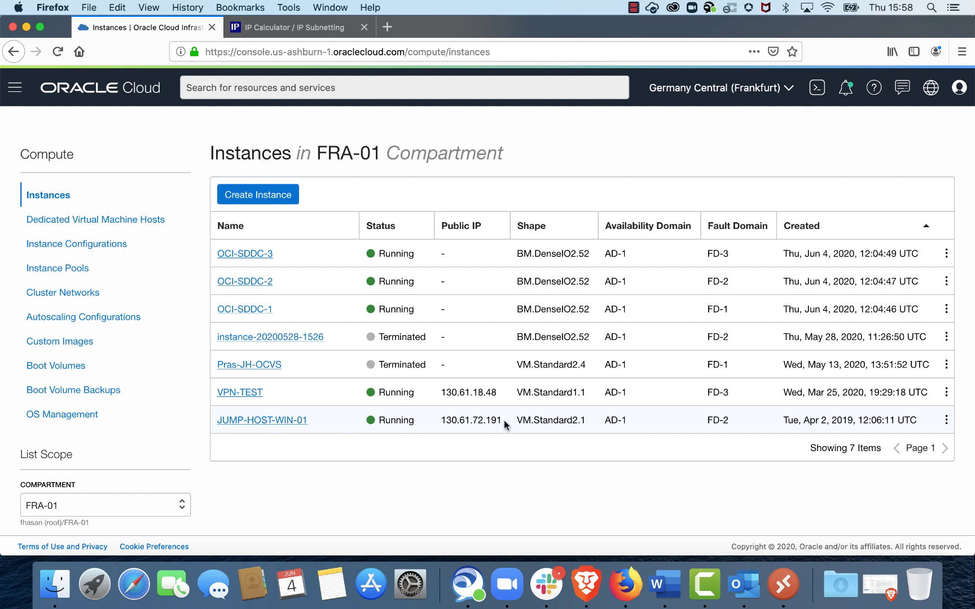
pyautogui.moveTo(503, 421); pyautogui.dragTo(441, 421)
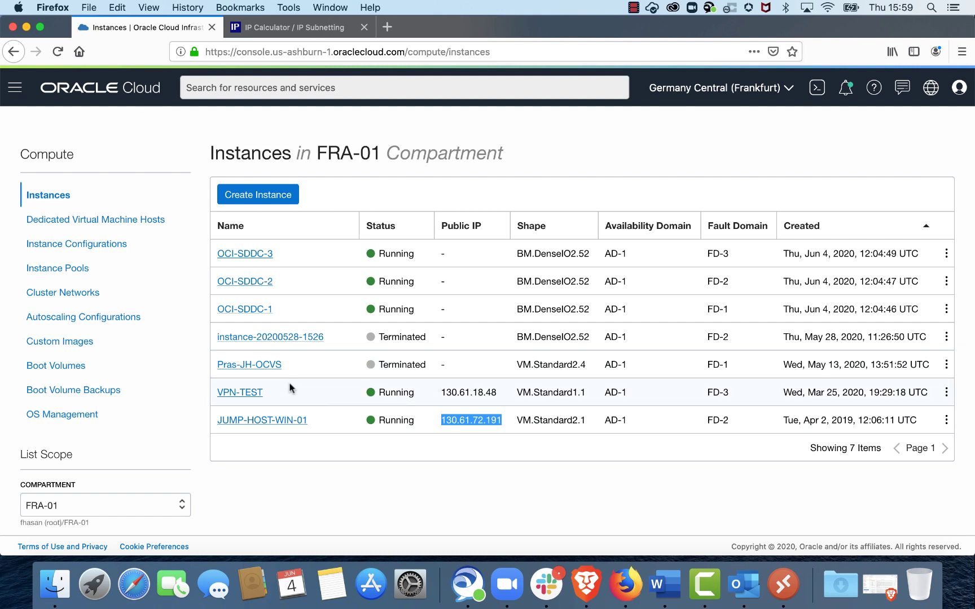
pyautogui.click(782, 578)
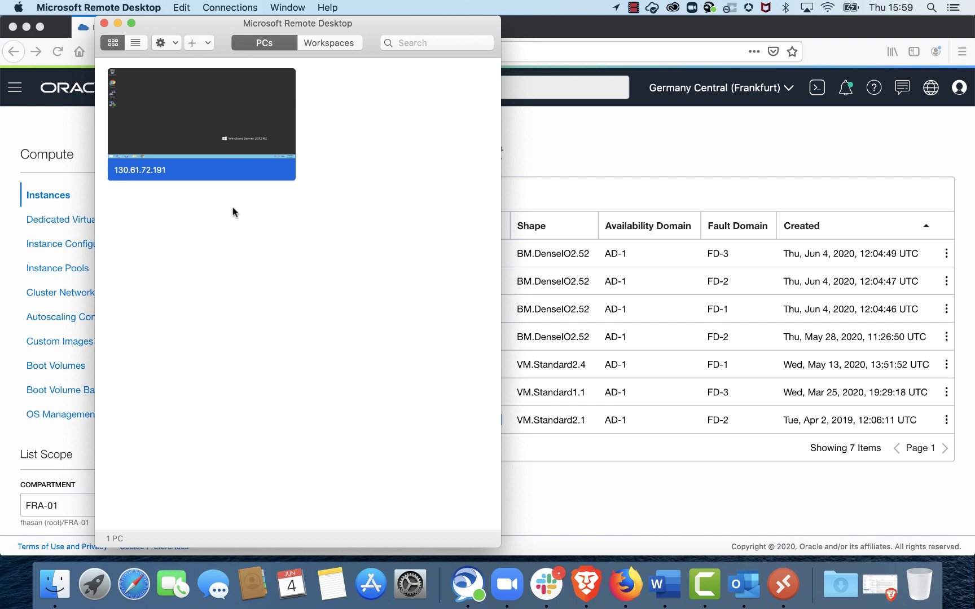
# Step: Connect to the 130.61.72.191 jump host and sign in with its username and password
pyautogui.moveTo(223, 29); pyautogui.dragTo(318, 25)
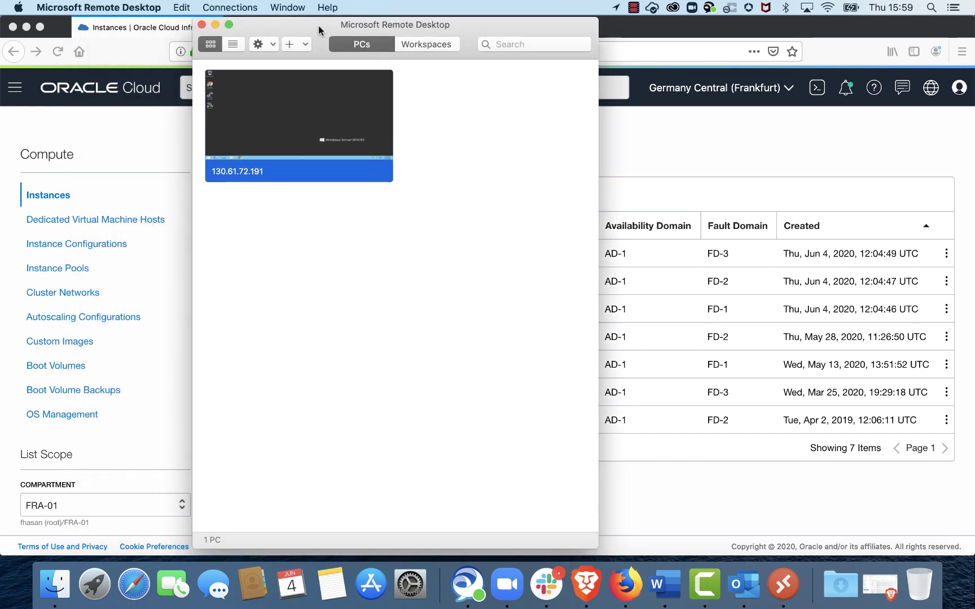
pyautogui.moveTo(348, 80)
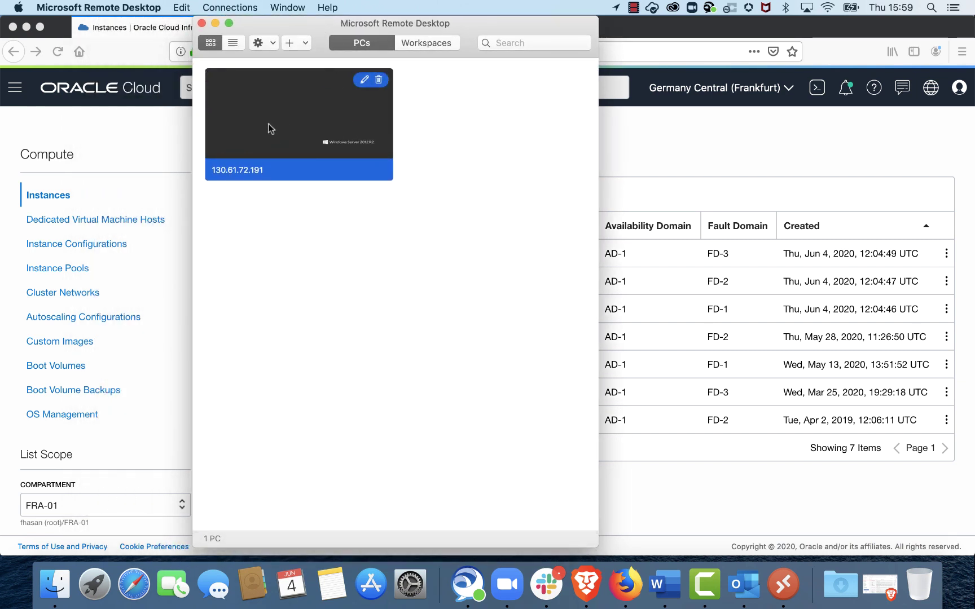
pyautogui.doubleClick(263, 110)
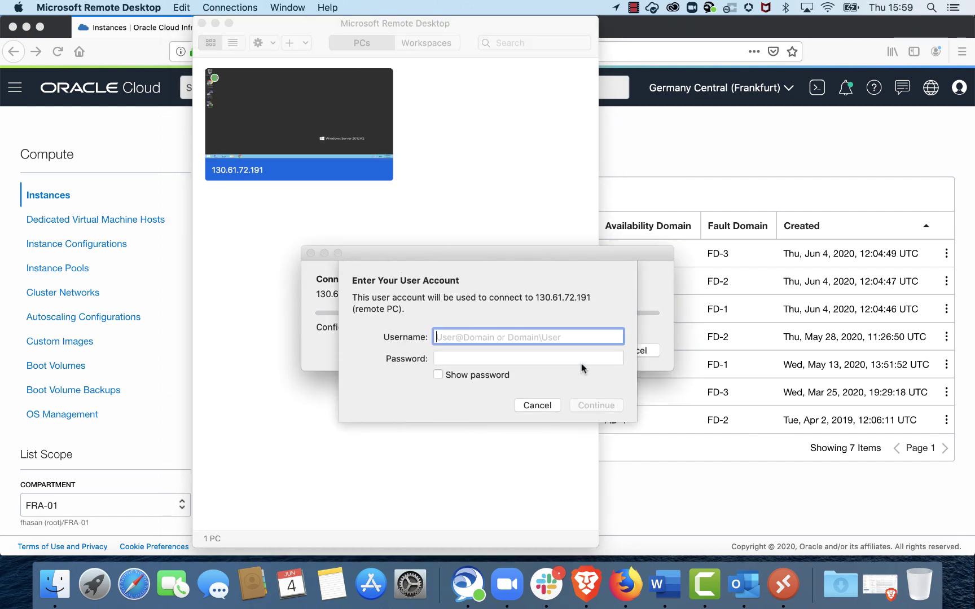
pyautogui.write('rdp')
pyautogui.press('Tab')
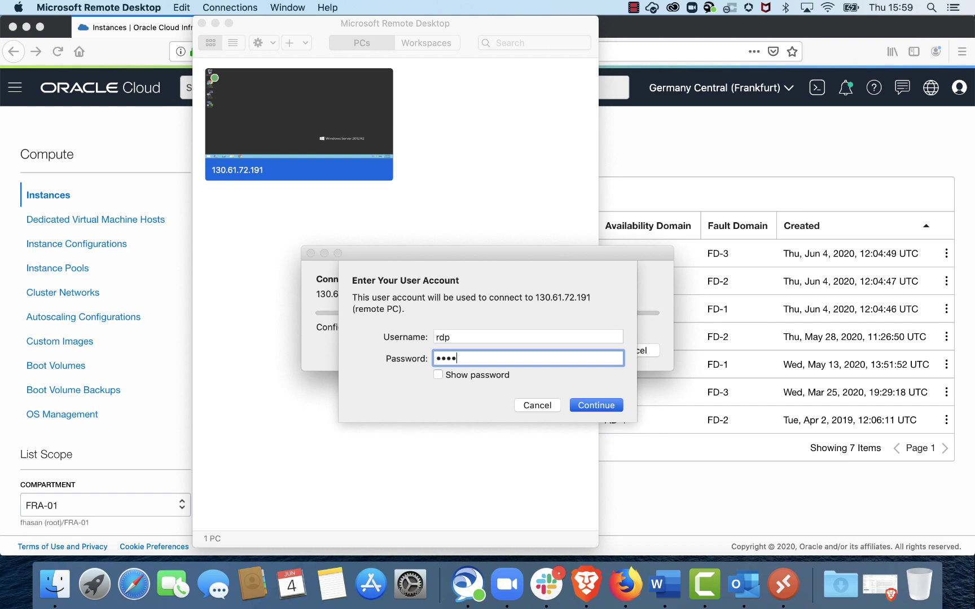
pyautogui.write('************')
pyautogui.press('Return')
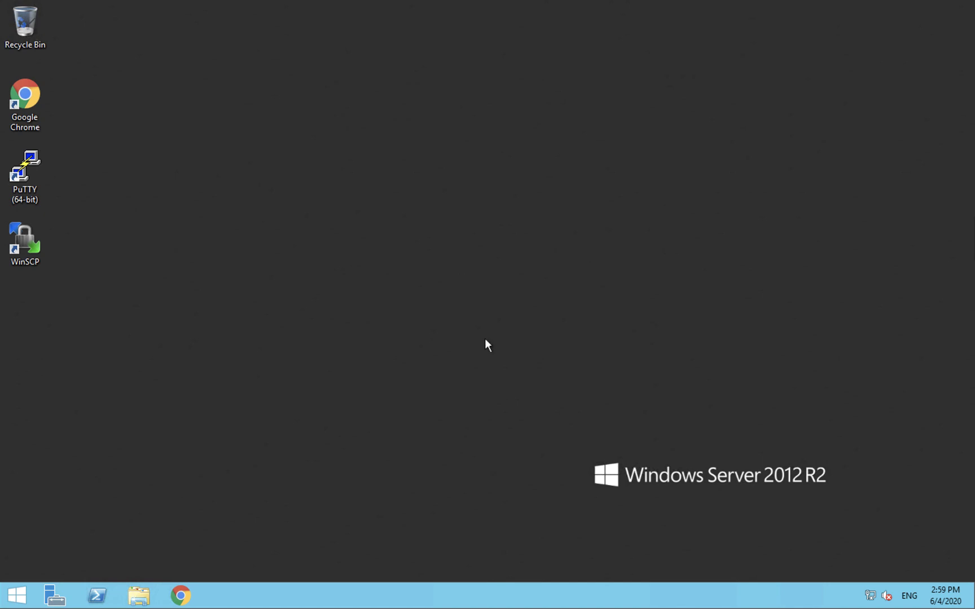
# Step: Launch Chrome on the remote Windows desktop with a new tab
pyautogui.moveTo(347, 2)
pyautogui.click(184, 597)
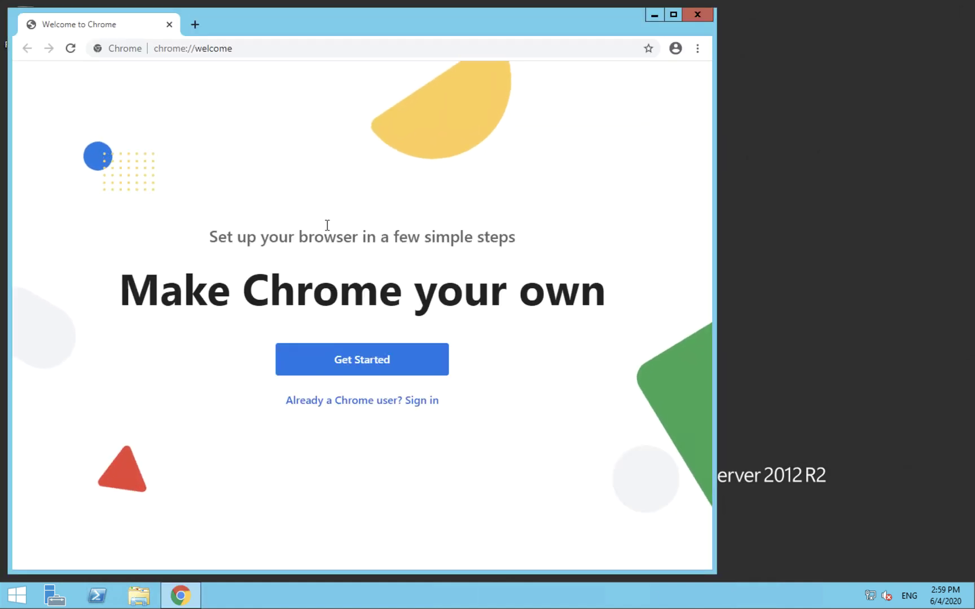
pyautogui.click(195, 25)
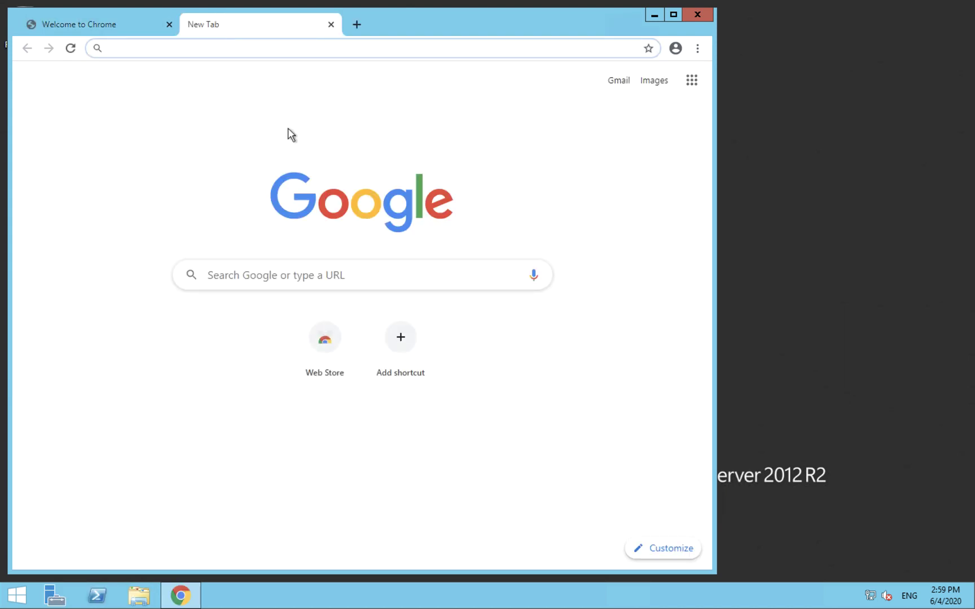
pyautogui.hotkey('ctrl', 'Left')
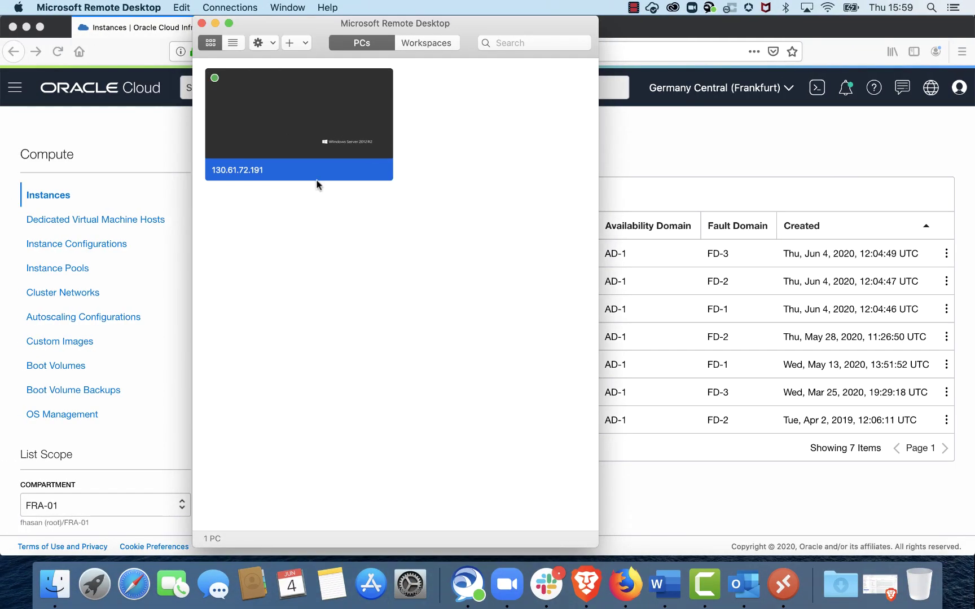
# Step: Navigate through the console's menu to the VMware Solution section
pyautogui.click(167, 153)
pyautogui.click(14, 88)
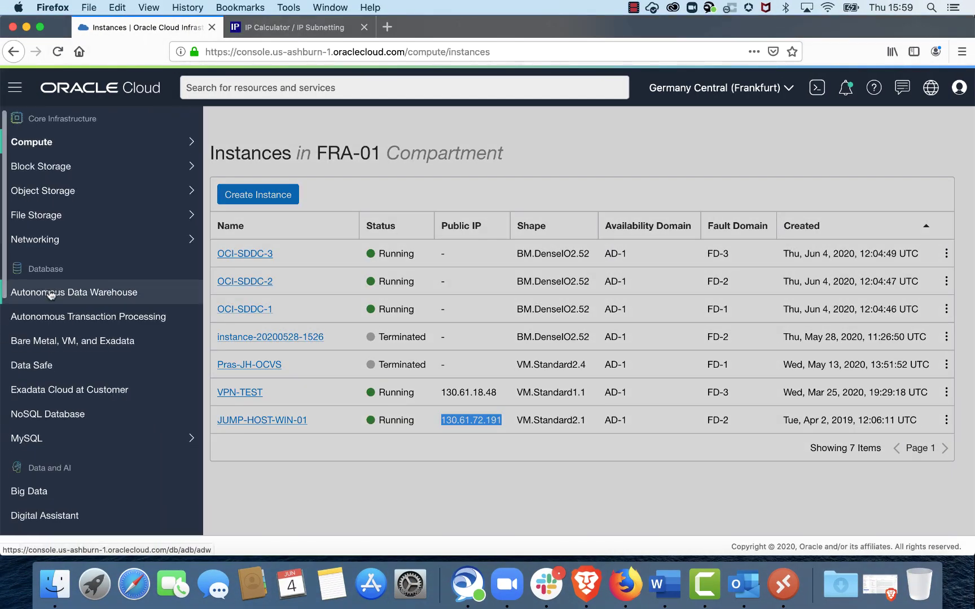
pyautogui.scroll(-10, 34, 292)
pyautogui.click(22, 289)
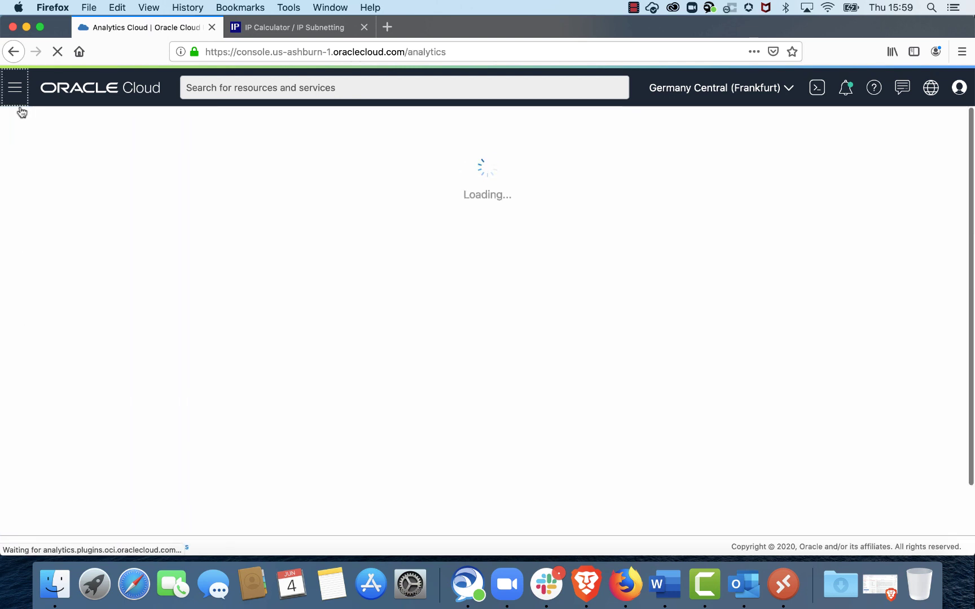
pyautogui.click(15, 94)
pyautogui.scroll(-3, 66, 402)
pyautogui.click(68, 386)
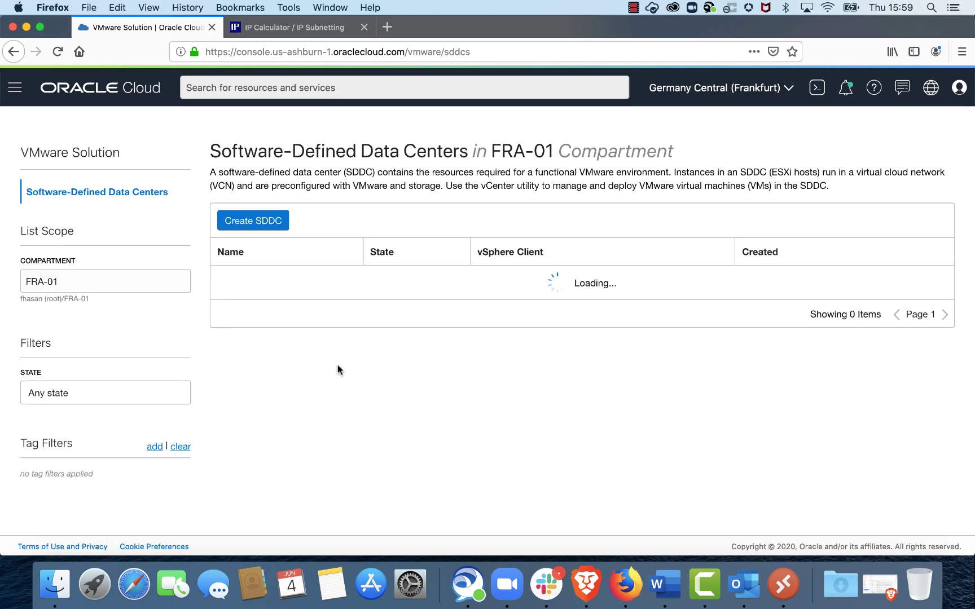
pyautogui.click(242, 283)
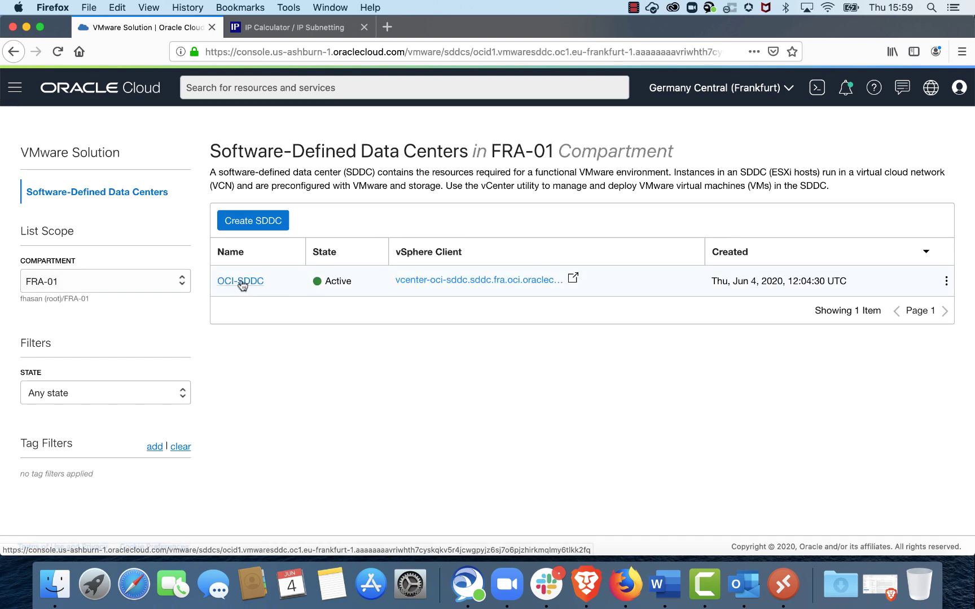
pyautogui.scroll(-5, 387, 348)
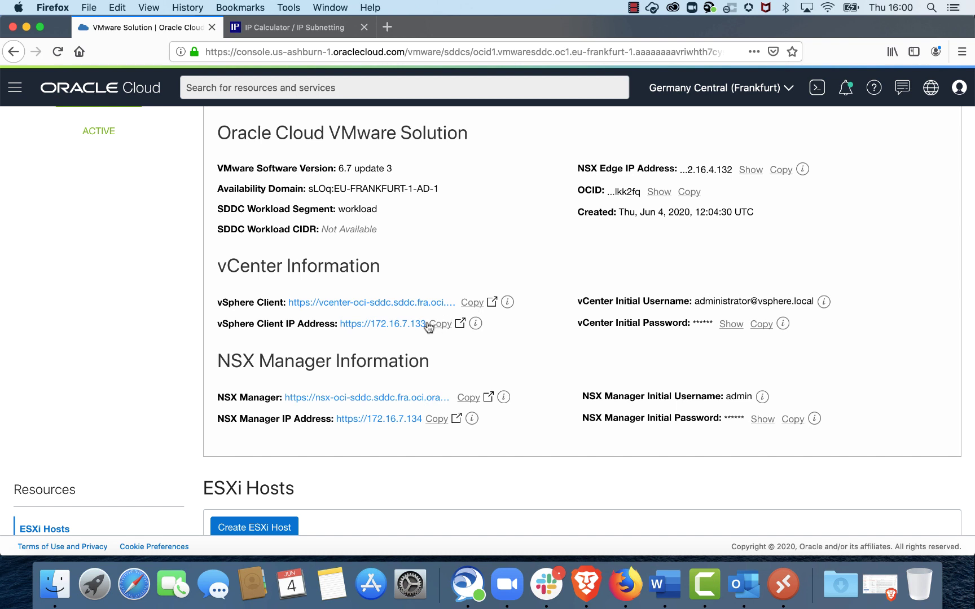
pyautogui.moveTo(427, 326); pyautogui.dragTo(343, 327)
pyautogui.hotkey('ctrl', 'c')
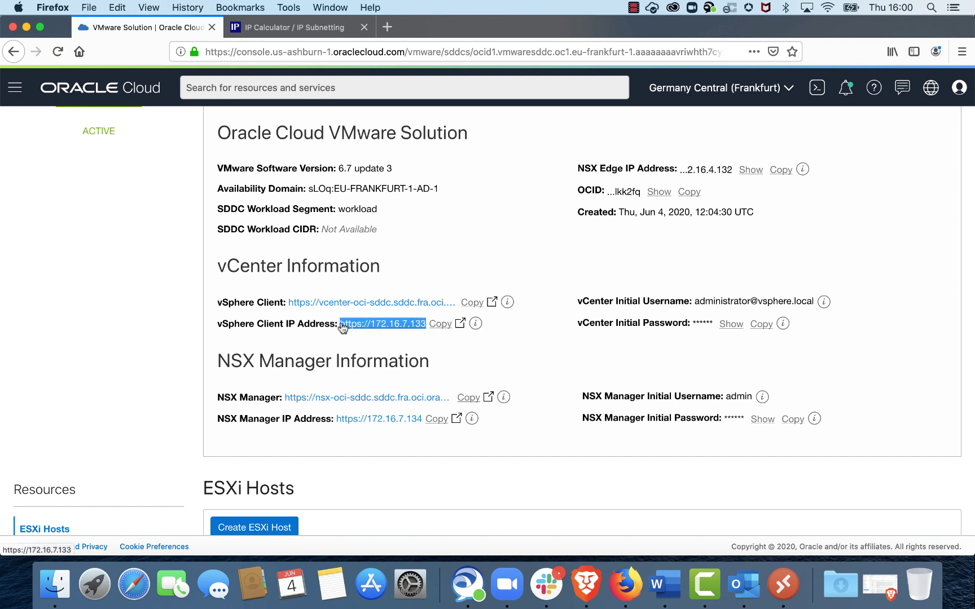
pyautogui.hotkey('ctrl', 'Right')
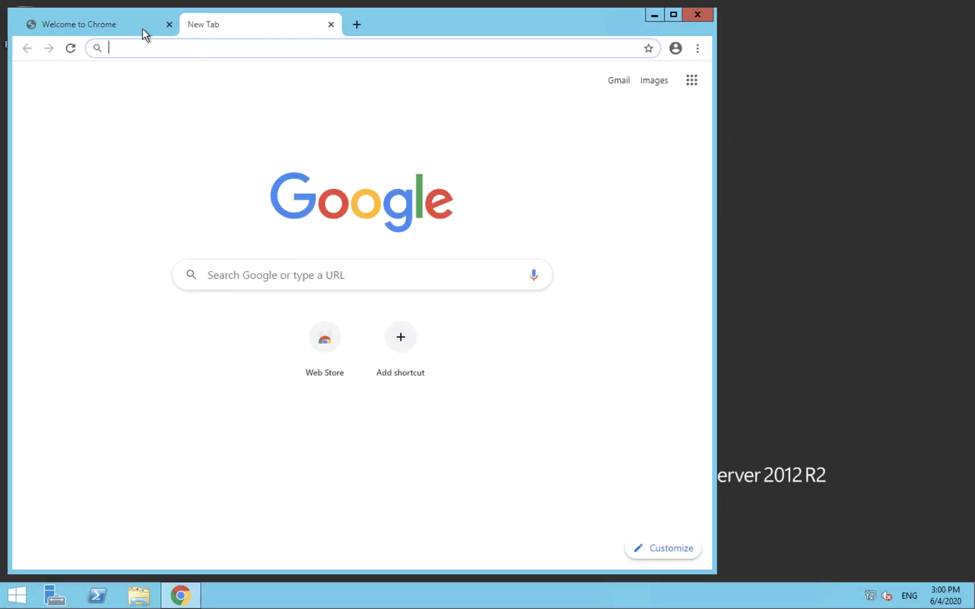
# Step: Load the pasted 172.16.7.133 address in the jump host's Chrome
pyautogui.click(127, 28)
pyautogui.click(167, 48)
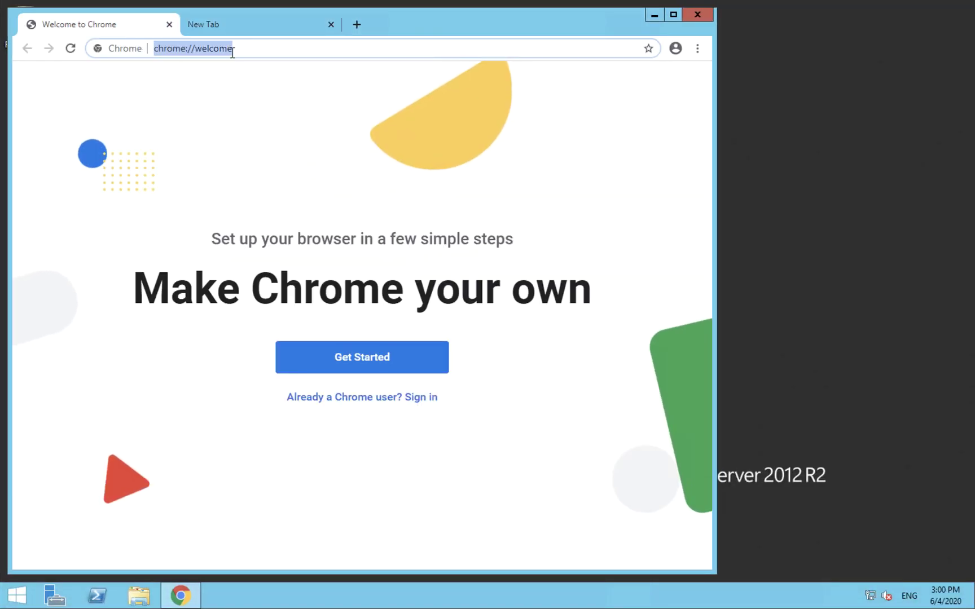
pyautogui.hotkey('ctrl', 'v')
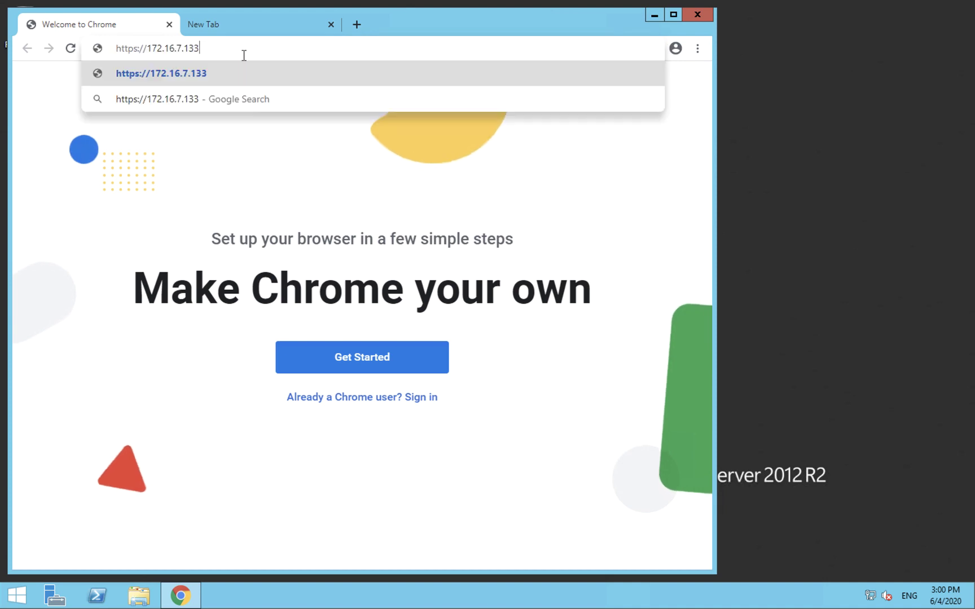
pyautogui.press('Return')
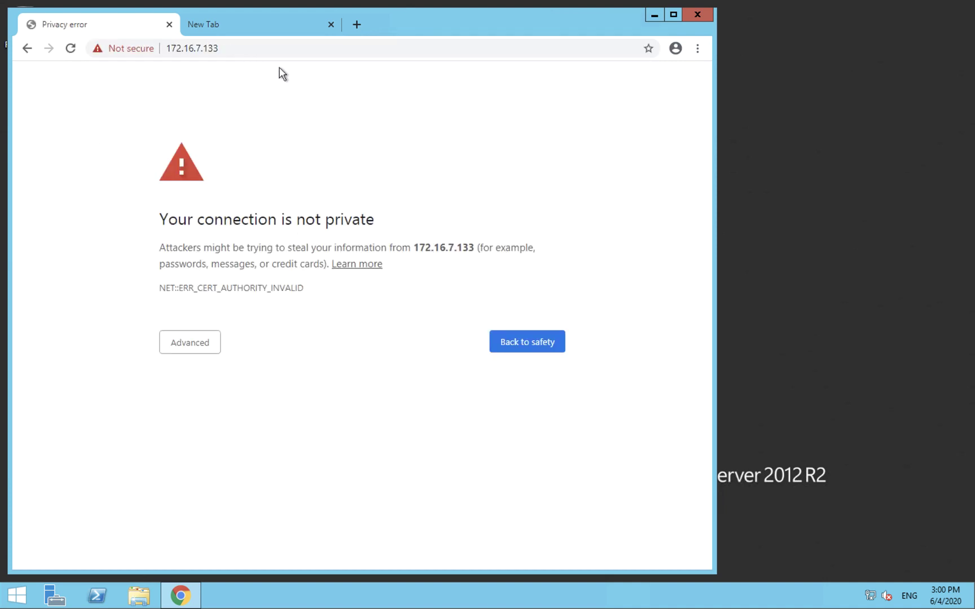
# Step: Proceed past the certificate warning and launch the HTML5 vSphere Client
pyautogui.click(203, 342)
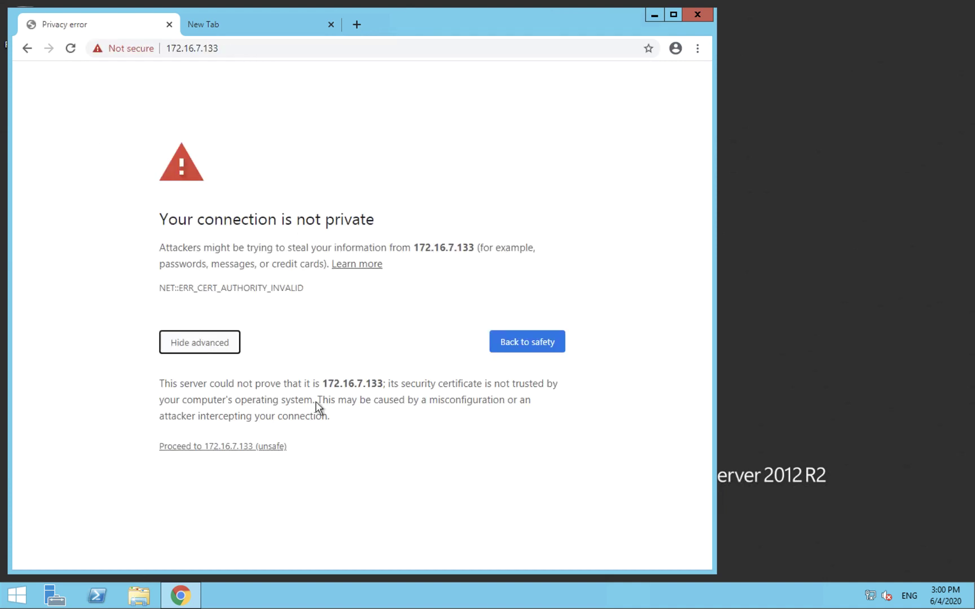
pyautogui.click(258, 447)
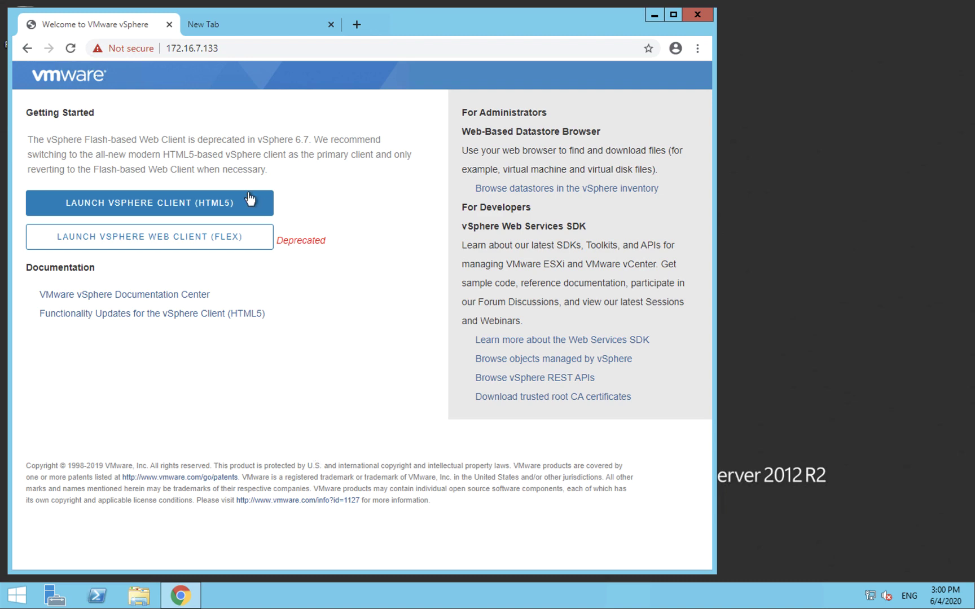
pyautogui.click(191, 205)
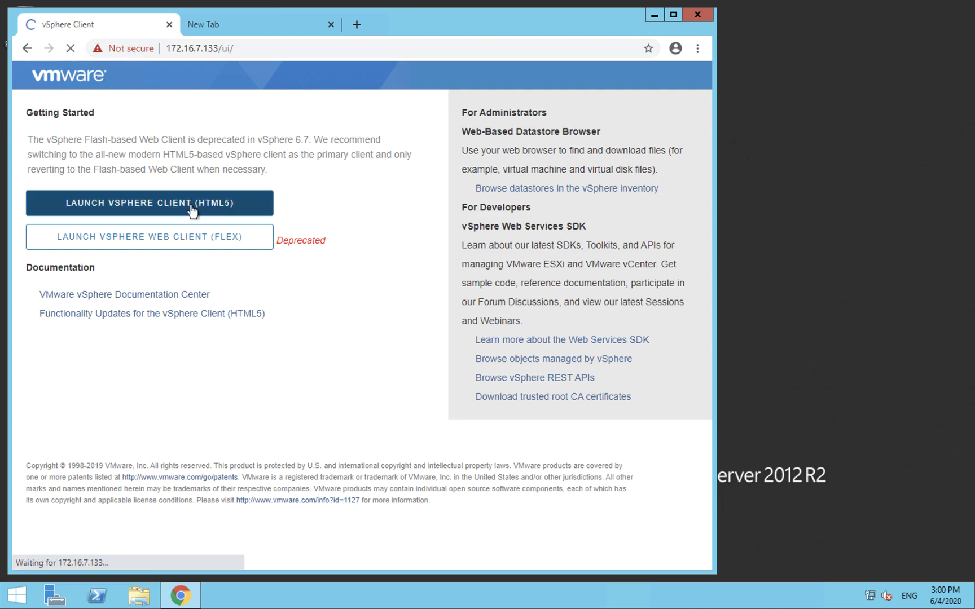
pyautogui.click(254, 23)
pyautogui.hotkey('ctrl', 'Left')
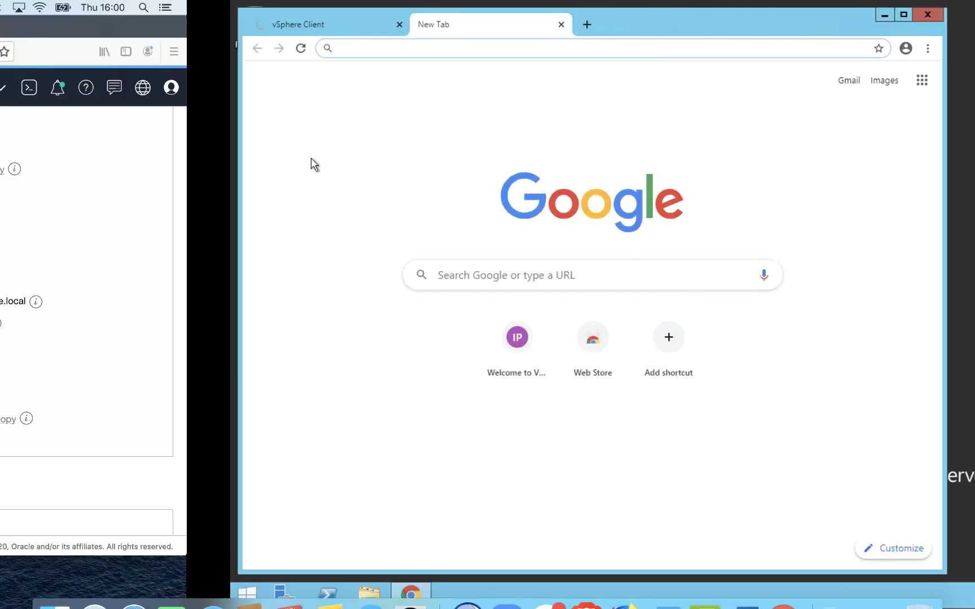
# Step: Copy the NSX Manager IP 172.16.7.134 and load it in the jump host's new tab
pyautogui.click(436, 419)
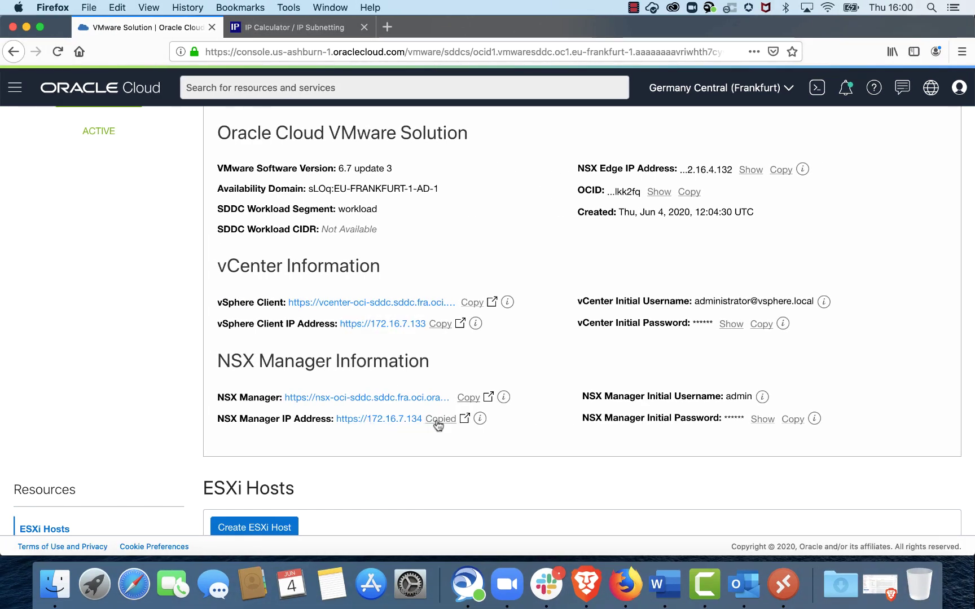
pyautogui.hotkey('ctrl', 'Right')
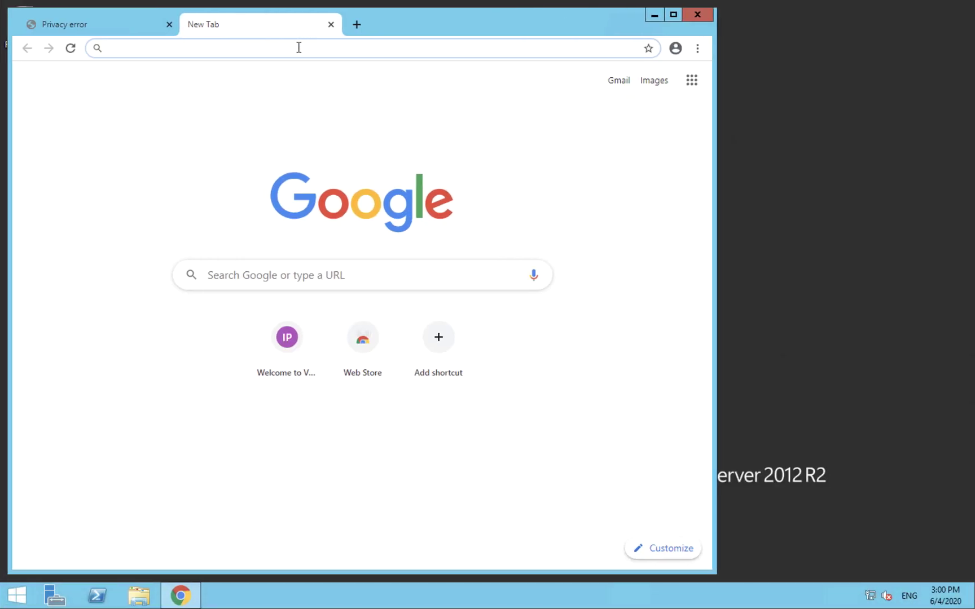
pyautogui.write('https://172.16.7.134')
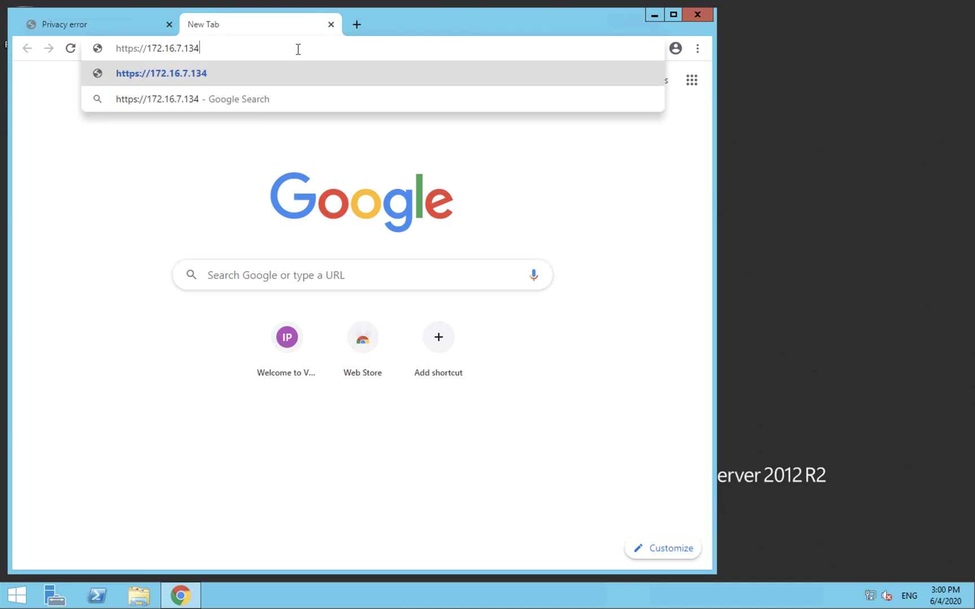
pyautogui.press('Return')
# Step: Proceed past the certificate warnings on both the vCenter and NSX Manager tabs
pyautogui.click(100, 24)
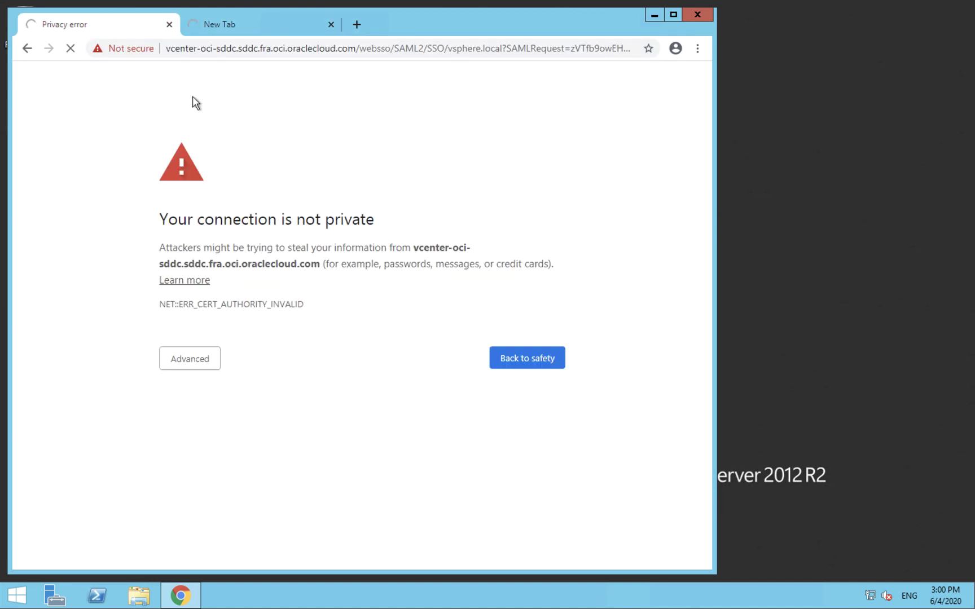
pyautogui.click(213, 357)
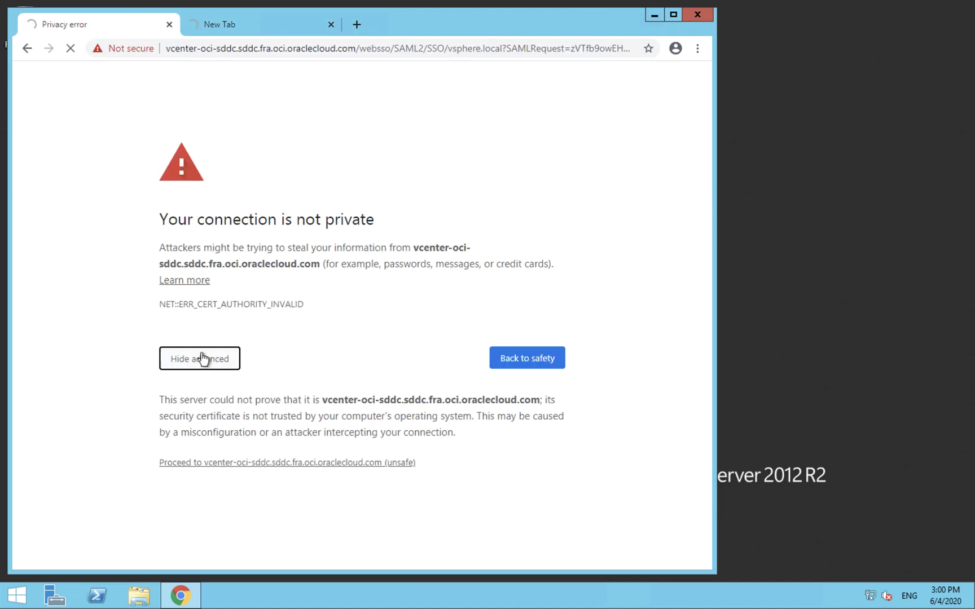
pyautogui.click(279, 463)
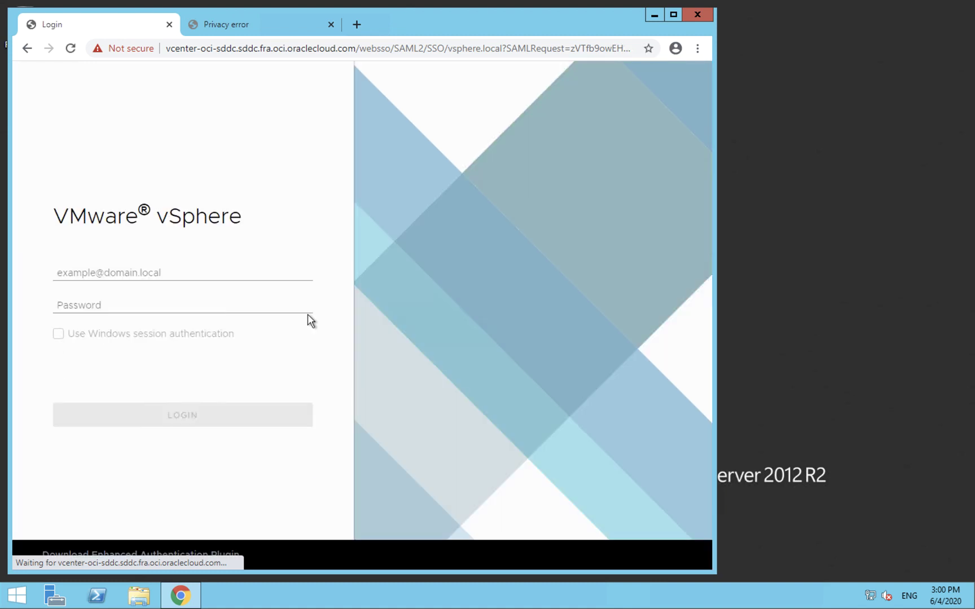
pyautogui.click(237, 24)
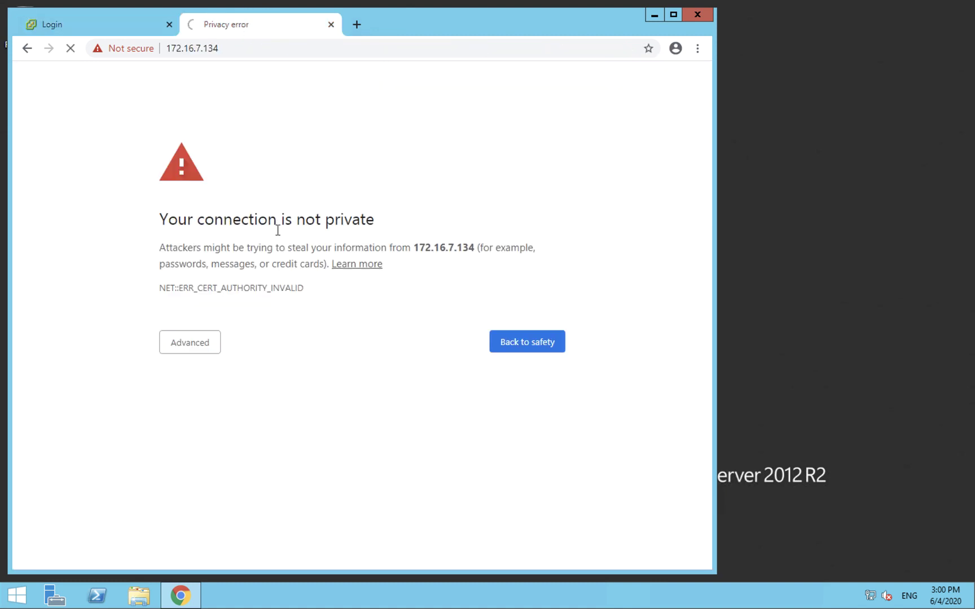
pyautogui.click(203, 342)
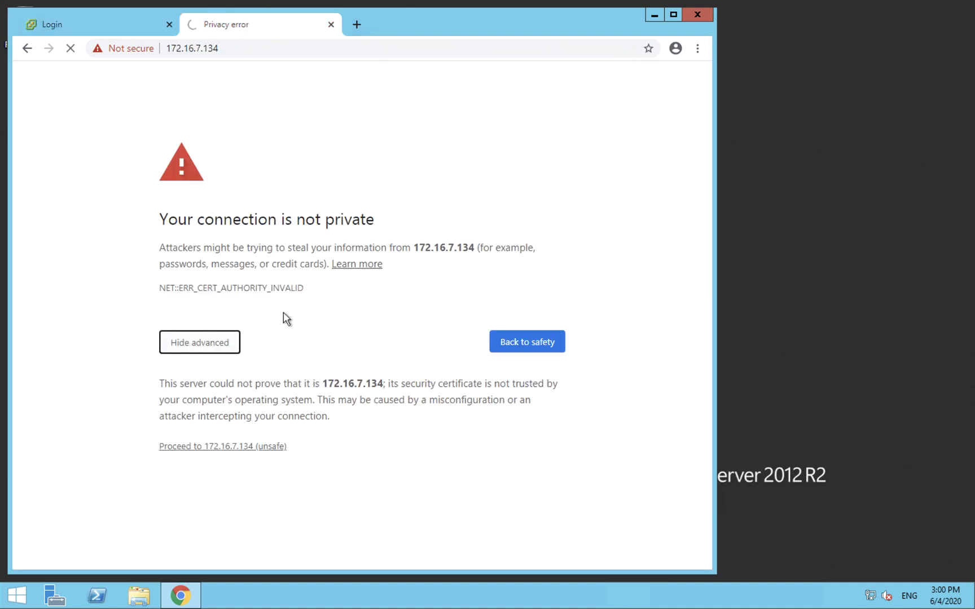
pyautogui.click(244, 447)
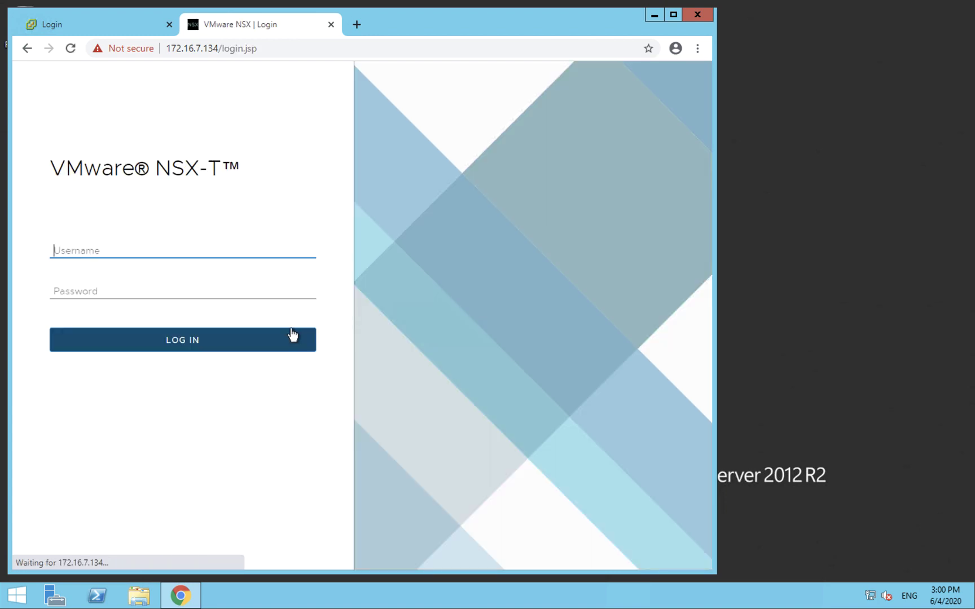
pyautogui.click(103, 26)
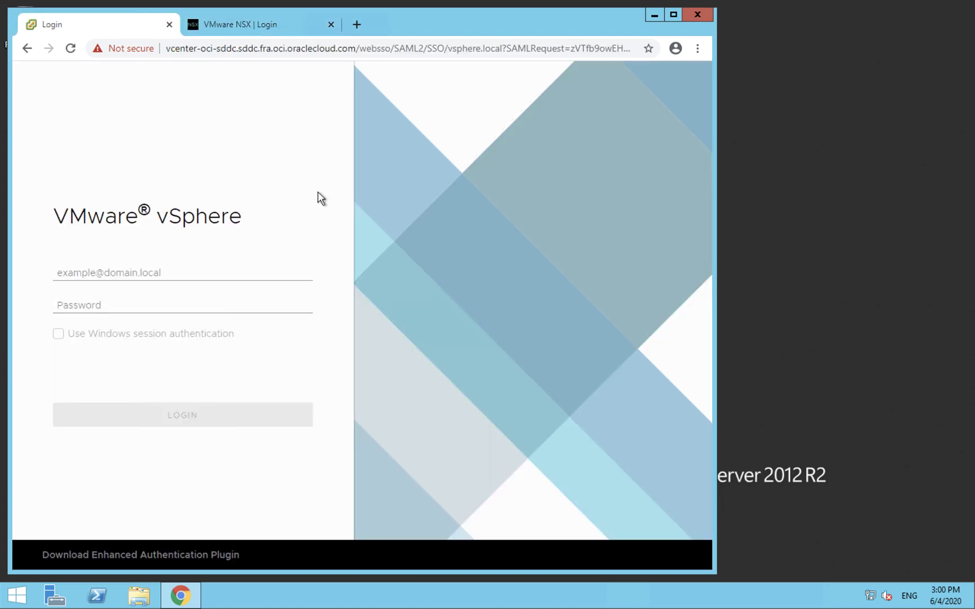
pyautogui.hotkey('ctrl', 'Left')
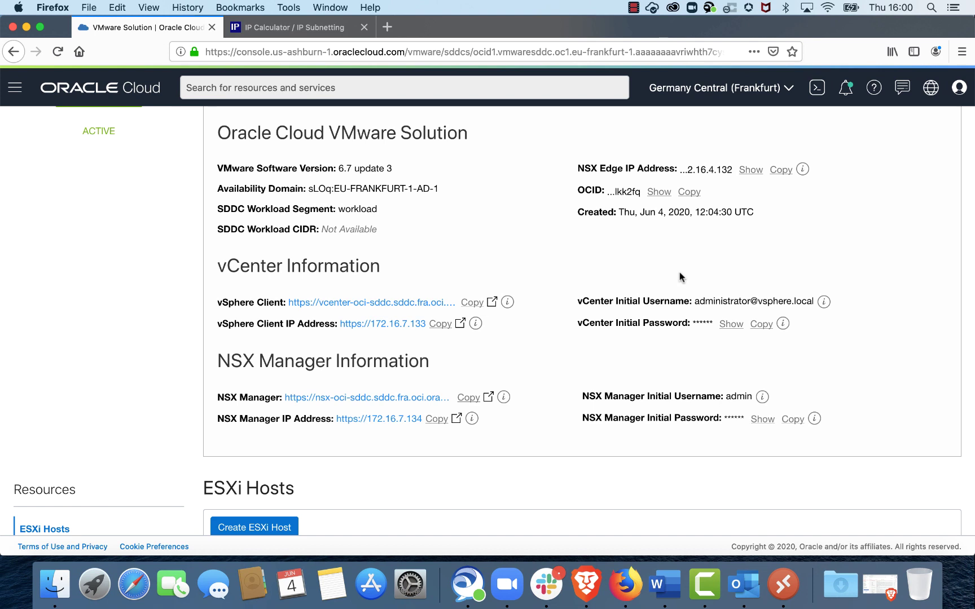
# Step: Sign in to vSphere Client with the vCenter initial username and password copied from OCI
pyautogui.moveTo(695, 303); pyautogui.dragTo(813, 299)
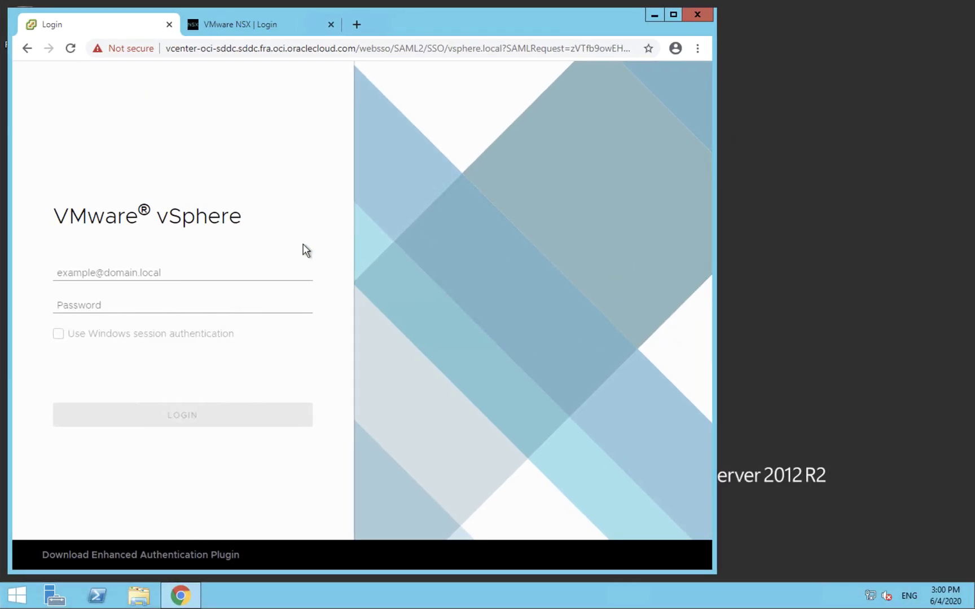
pyautogui.click(192, 273)
pyautogui.hotkey('ctrl', 'v')
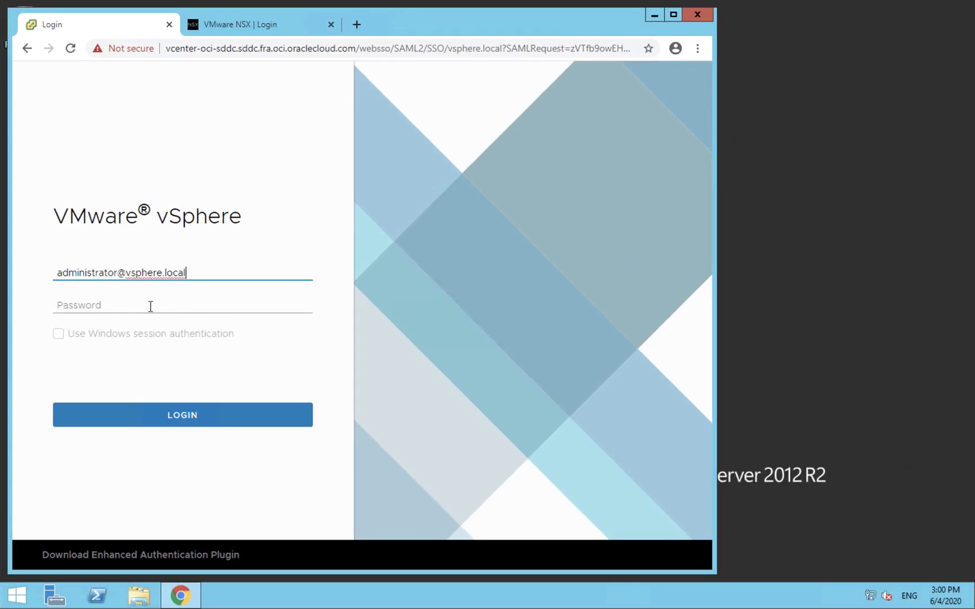
pyautogui.click(150, 304)
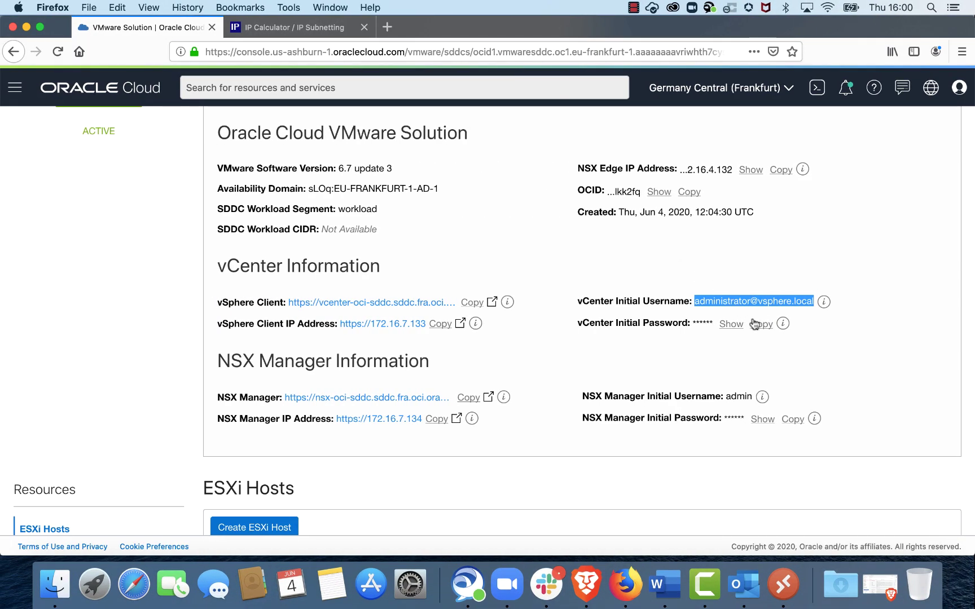
pyautogui.click(755, 325)
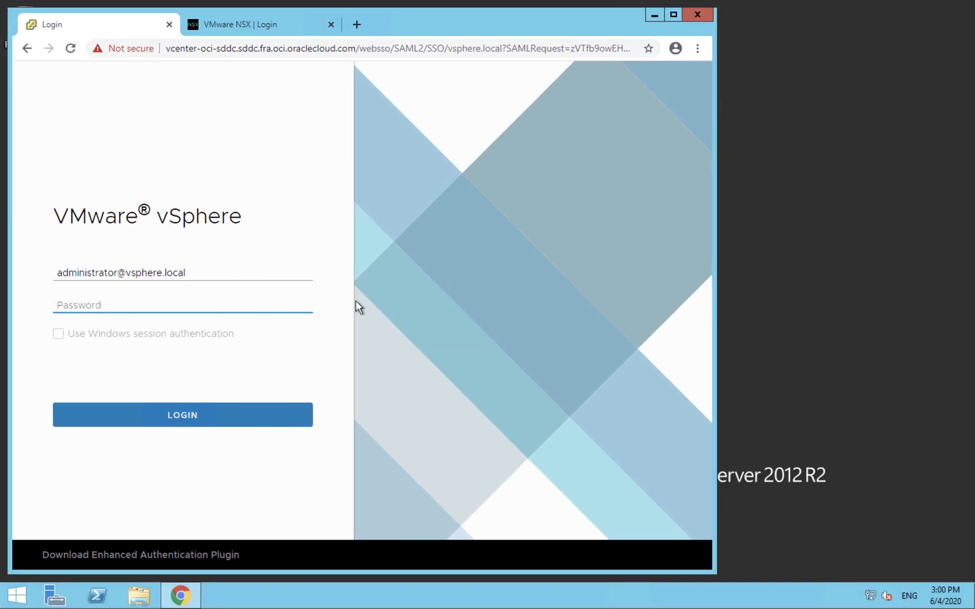
pyautogui.hotkey('ctrl', 'v')
pyautogui.click(191, 419)
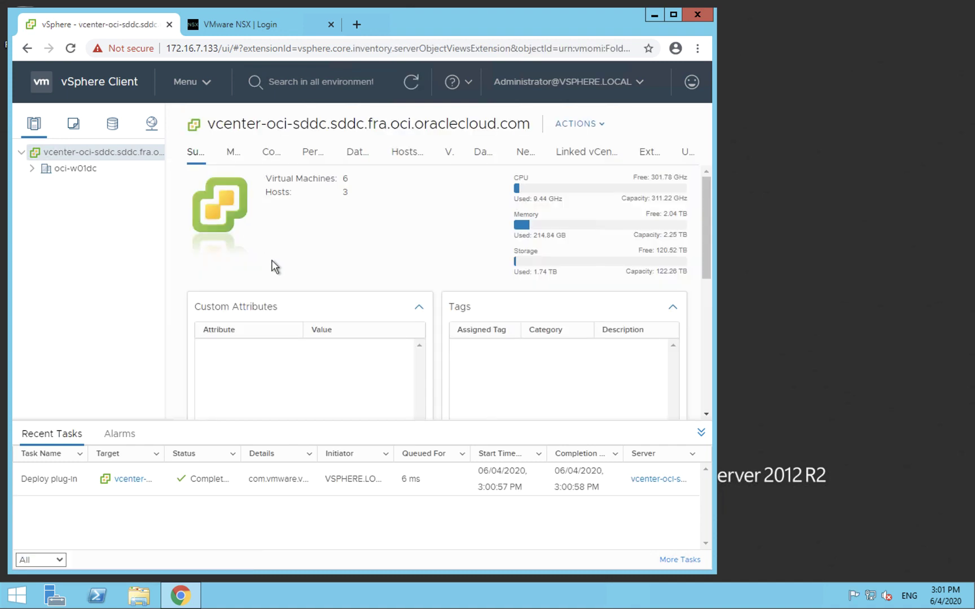
# Step: Expand oci-w01dc, its cluster, and the Management and Workload folders in the inventory
pyautogui.click(32, 169)
pyautogui.click(43, 186)
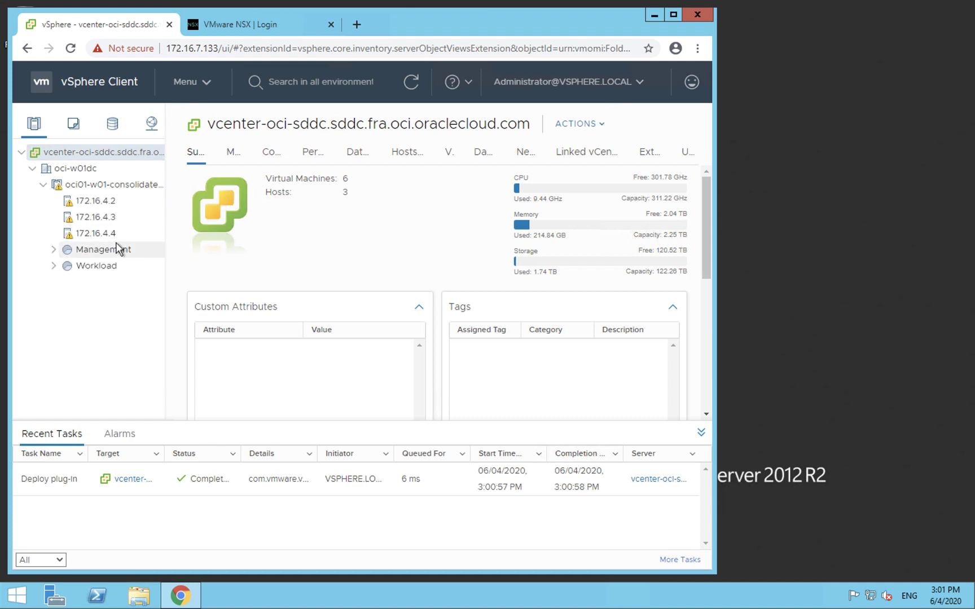
pyautogui.click(53, 250)
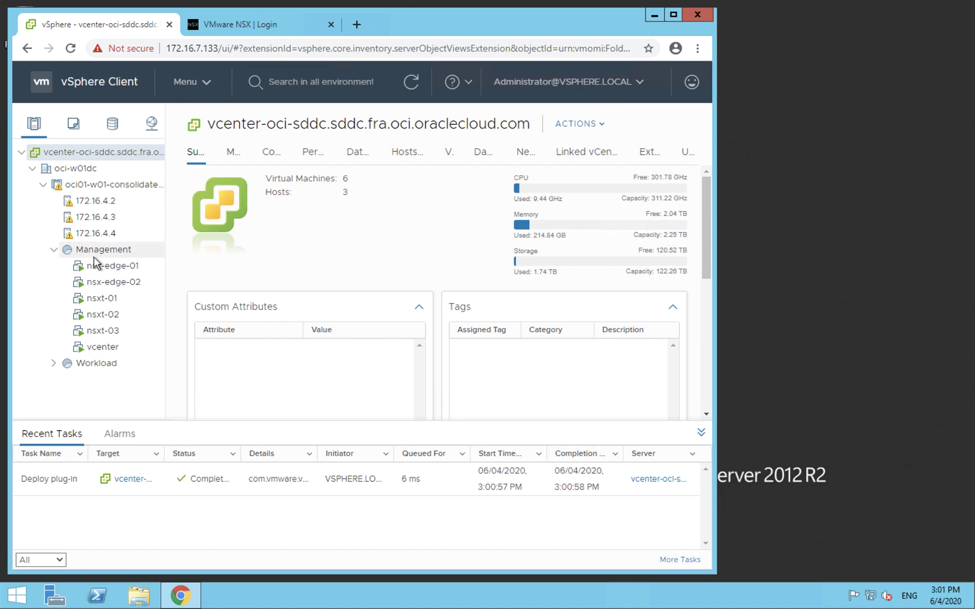
pyautogui.click(54, 362)
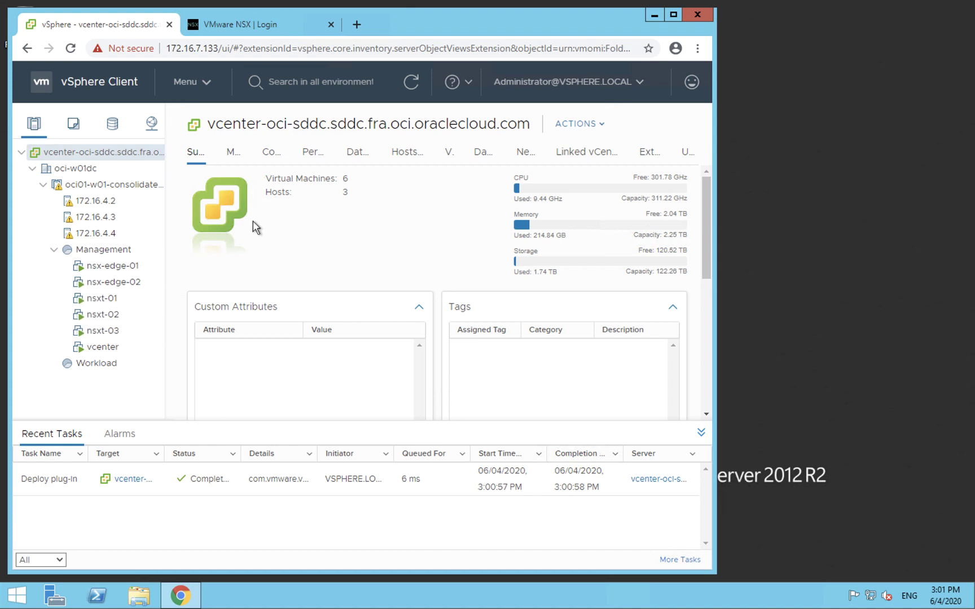
pyautogui.click(246, 24)
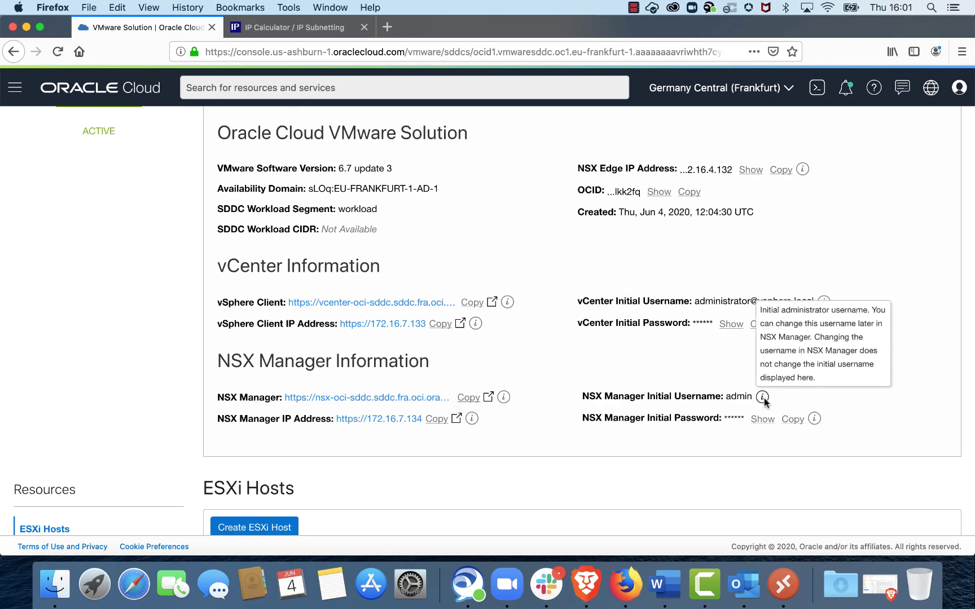
# Step: Log in to NSX-T Manager as admin with the copied initial password
pyautogui.click(792, 418)
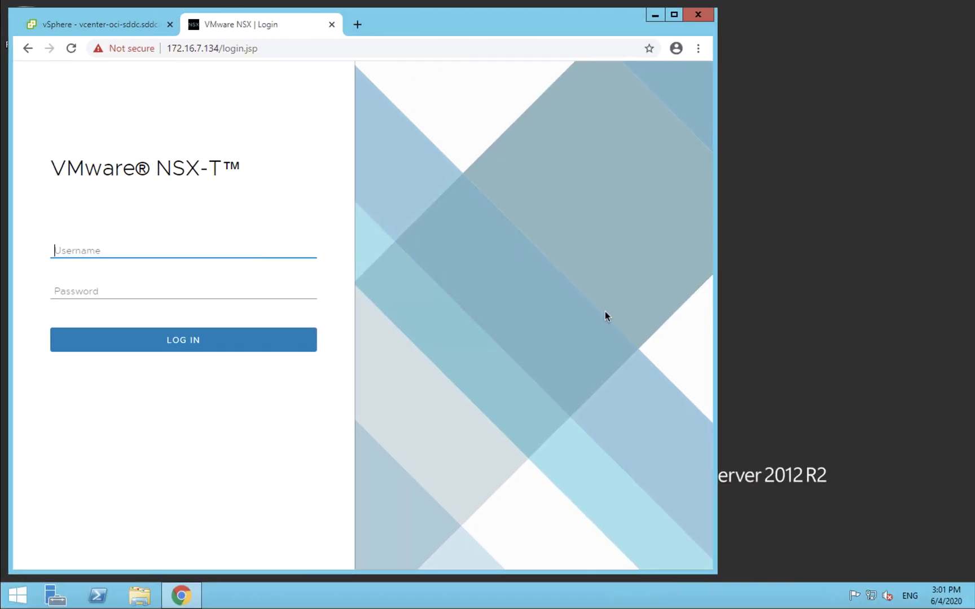
pyautogui.write('admin')
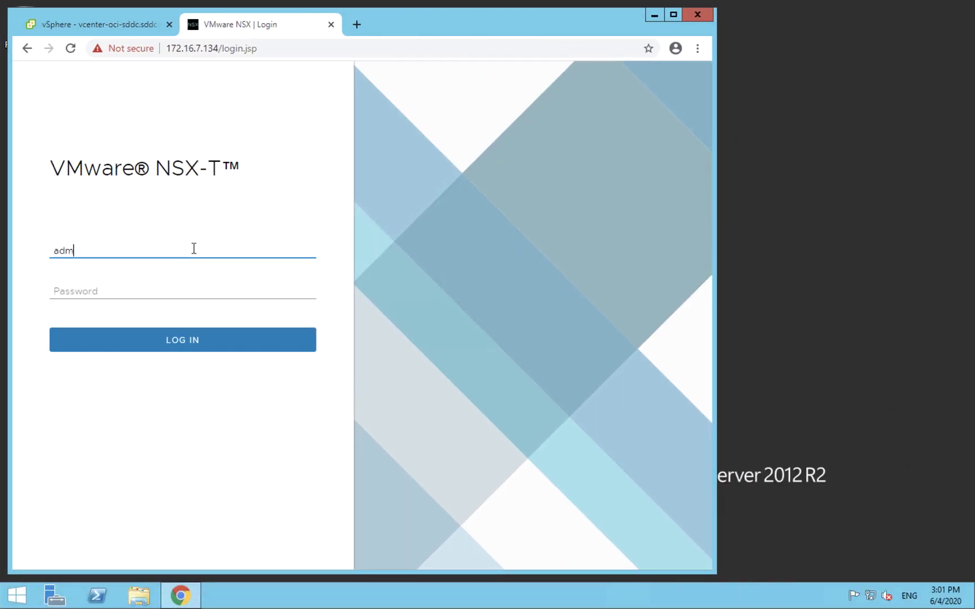
pyautogui.press('Tab')
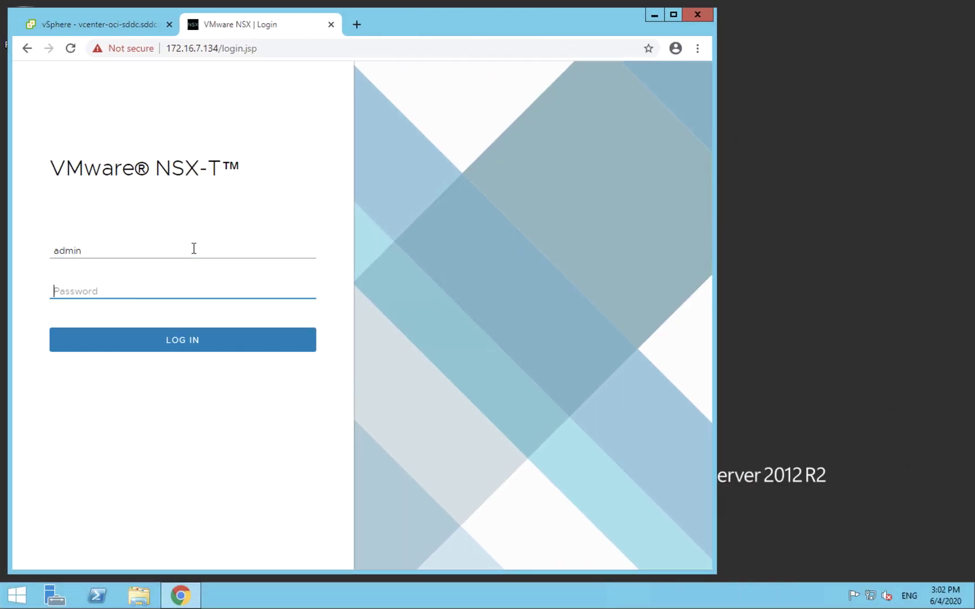
pyautogui.hotkey('ctrl', 'v')
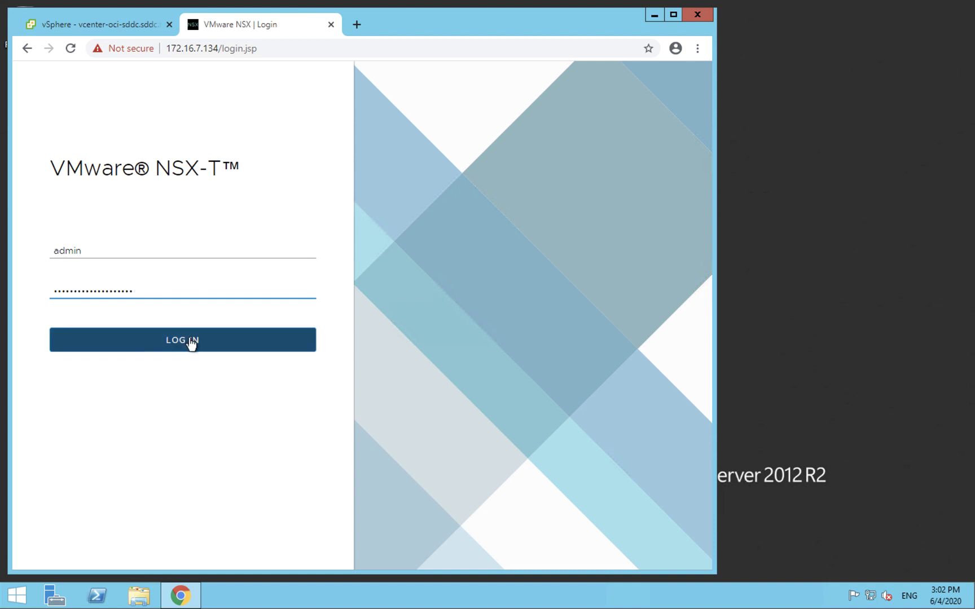
pyautogui.click(191, 341)
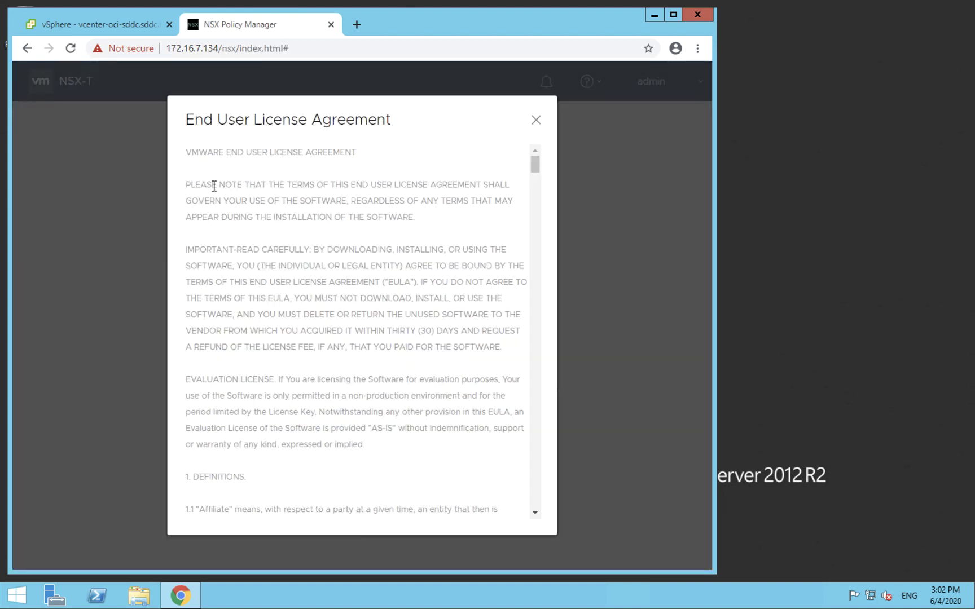
# Step: Accept the license agreement and save with the CEIP improvement program left unchecked
pyautogui.scroll(-5, 338, 438)
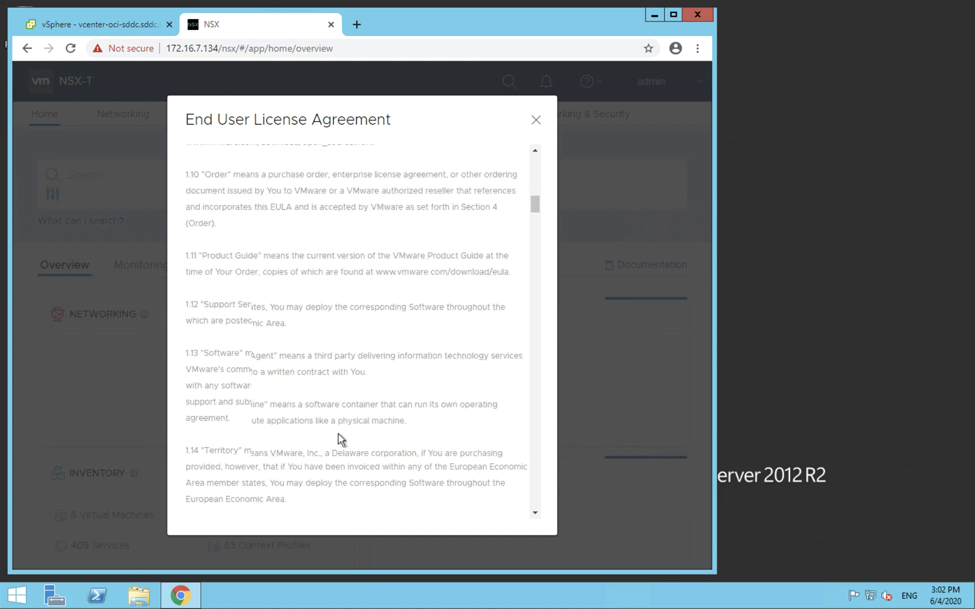
pyautogui.scroll(-15, 338, 434)
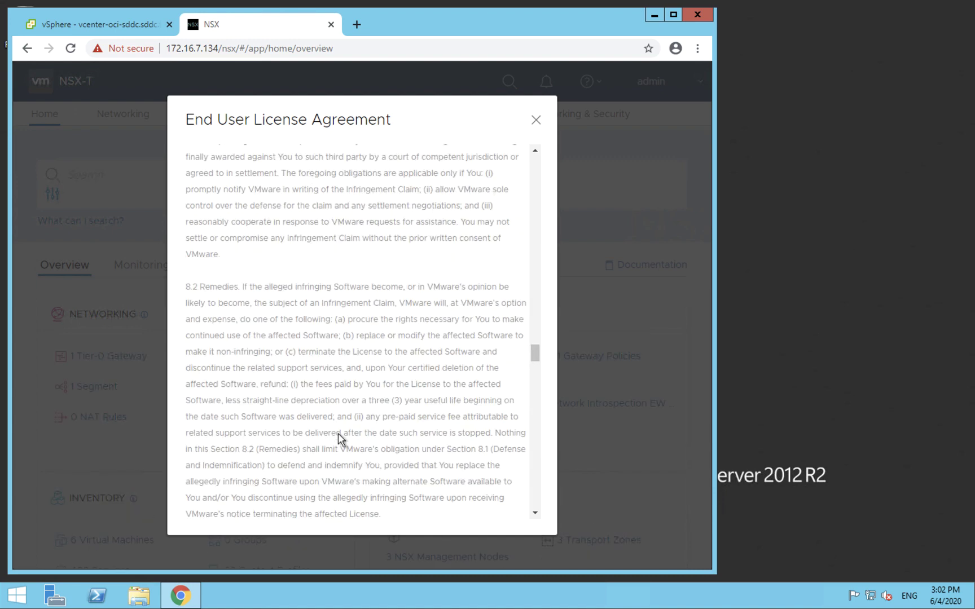
pyautogui.scroll(-10, 338, 433)
pyautogui.click(209, 478)
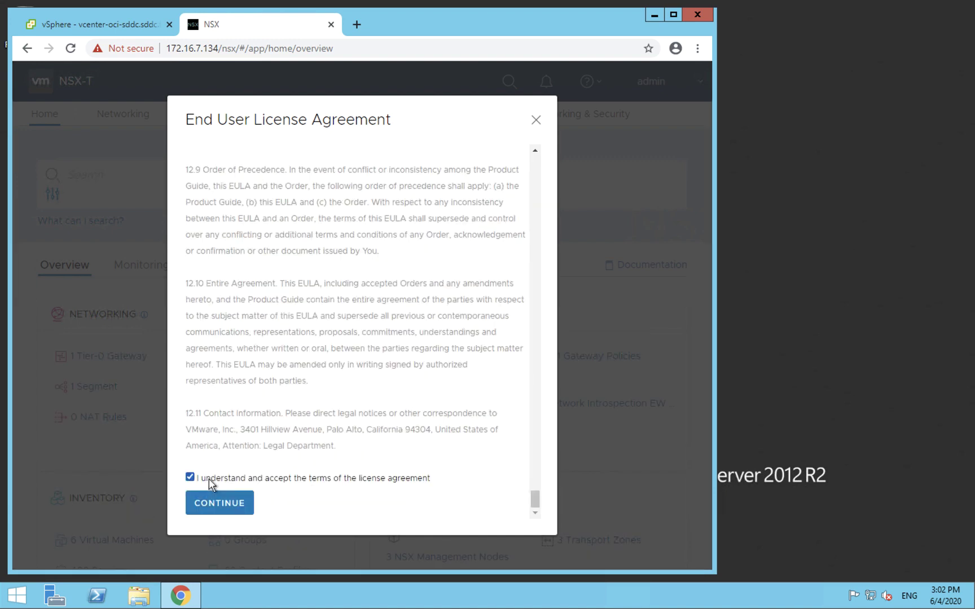
pyautogui.click(219, 503)
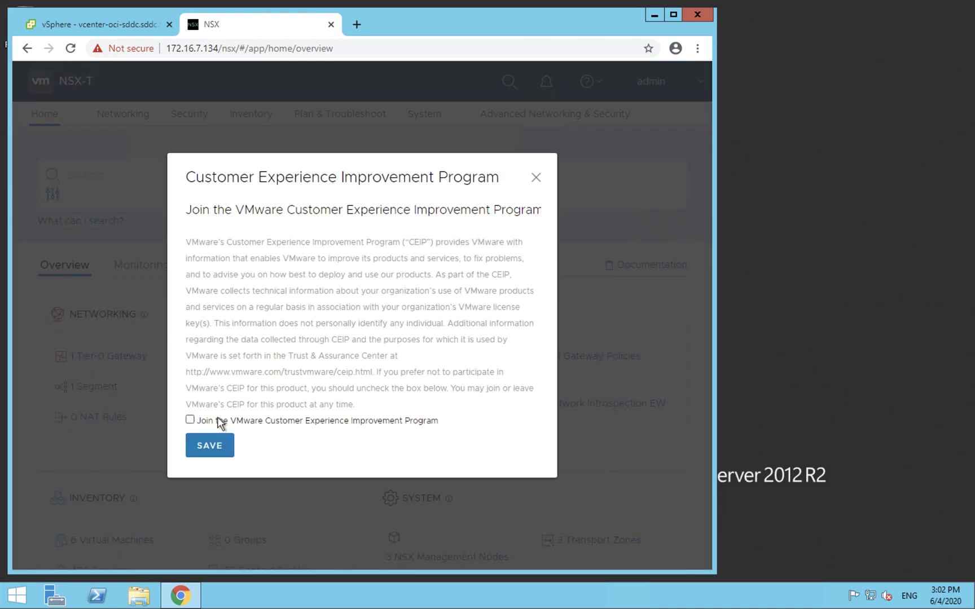
pyautogui.click(207, 446)
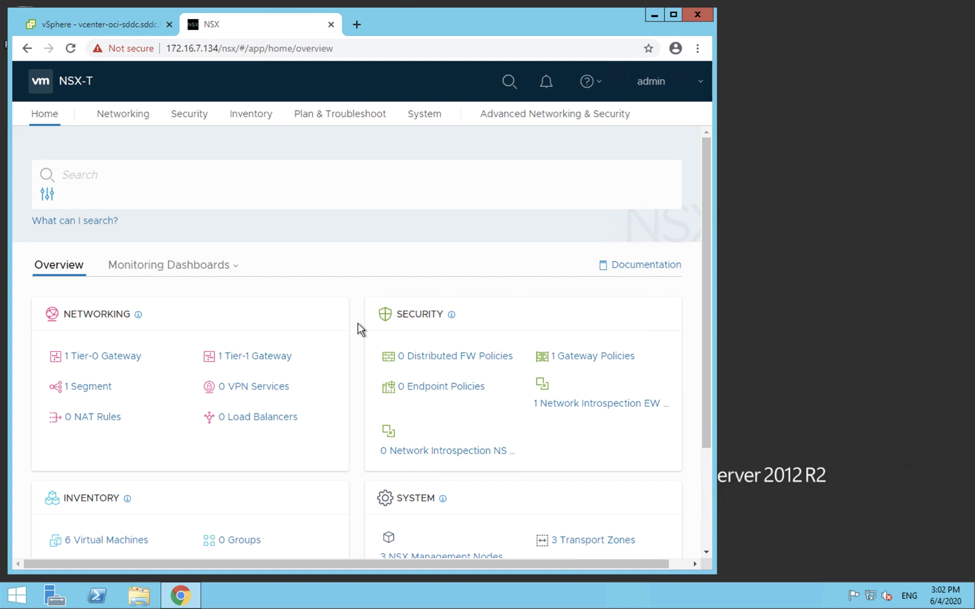
# Step: Review the NSX-T Home overview: 1 Tier-1 Gateway, 1 Gateway Policy, 3 Management Nodes, 3 Transport Zones
pyautogui.scroll(-1, 358, 323)
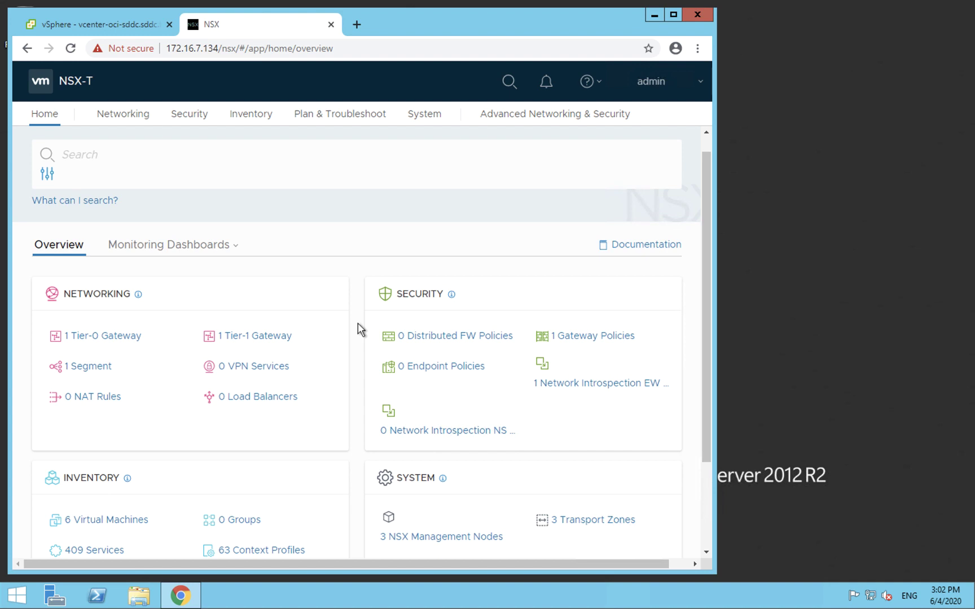
pyautogui.scroll(-1, 357, 323)
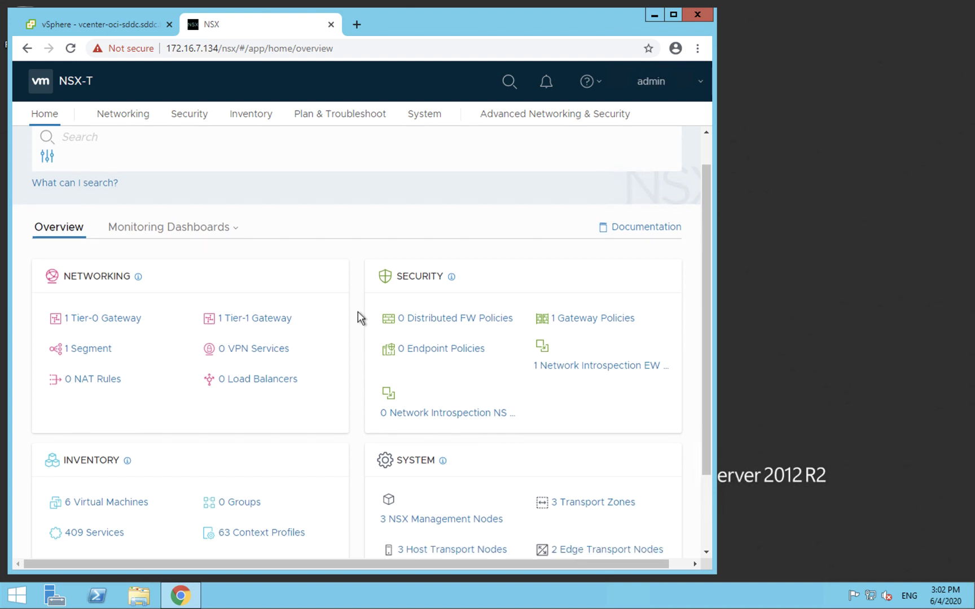
pyautogui.scroll(-1, 352, 314)
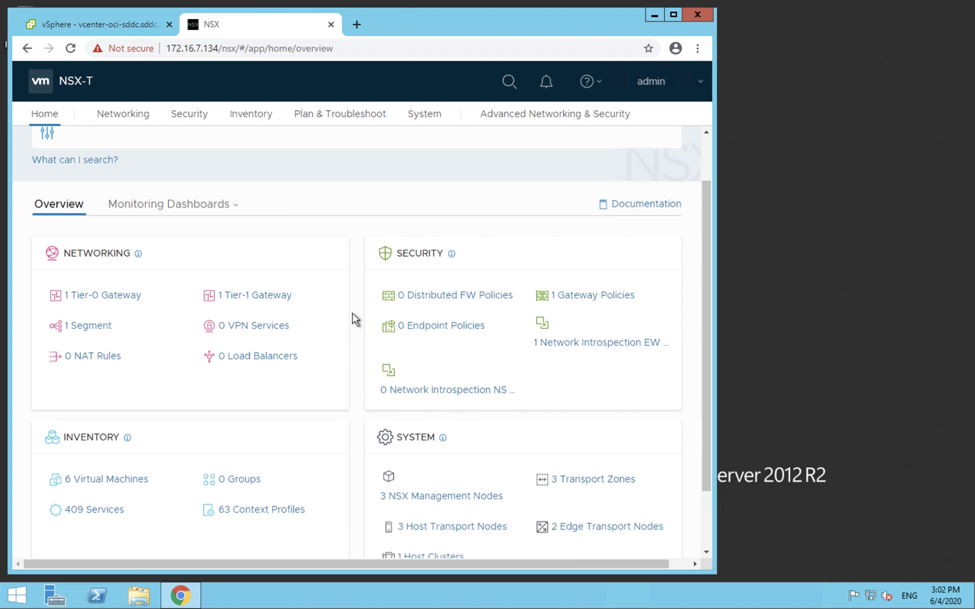
pyautogui.scroll(-1, 353, 313)
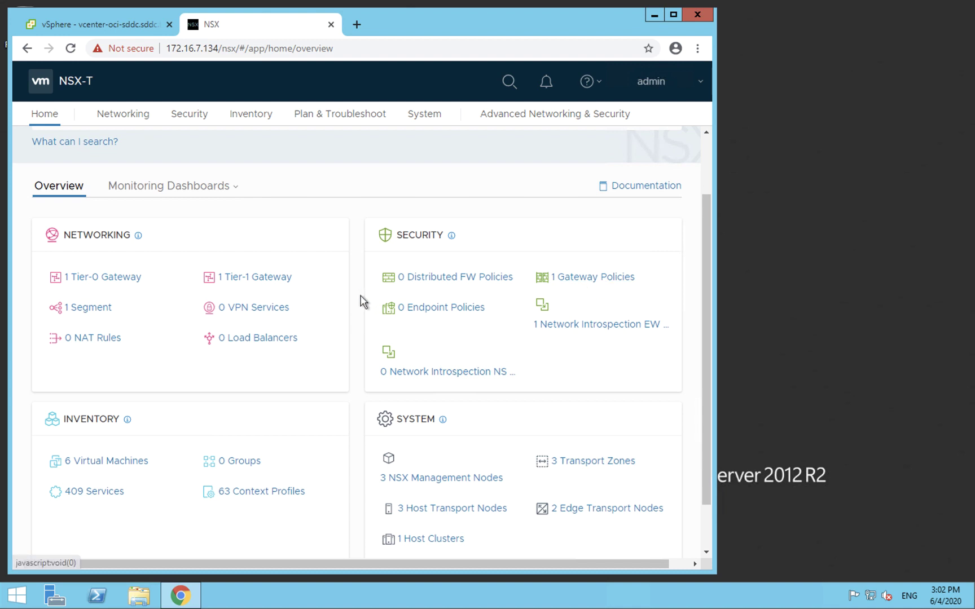
pyautogui.scroll(-2, 352, 292)
pyautogui.scroll(-1, 352, 293)
pyautogui.scroll(1, 352, 292)
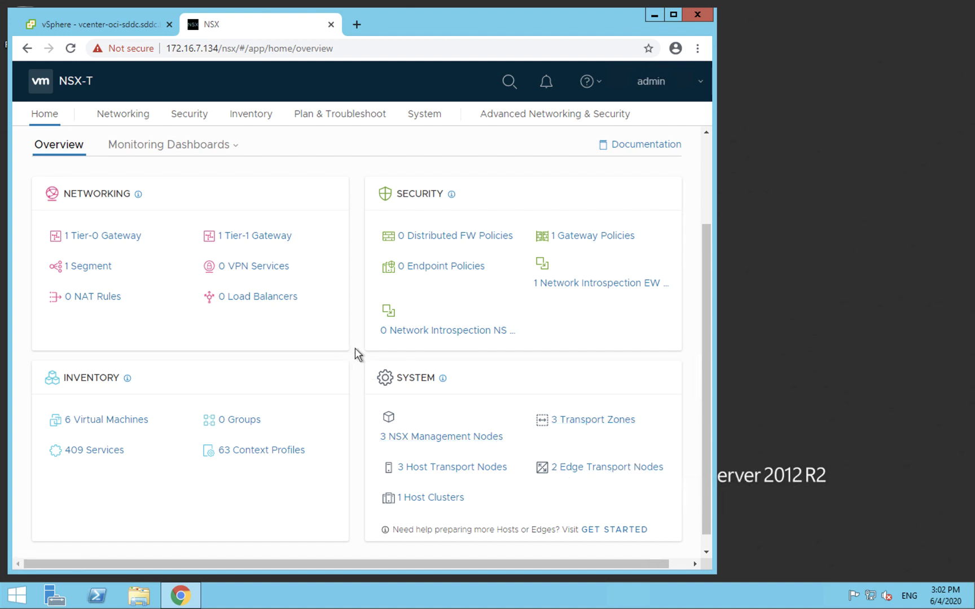
pyautogui.scroll(3, 355, 348)
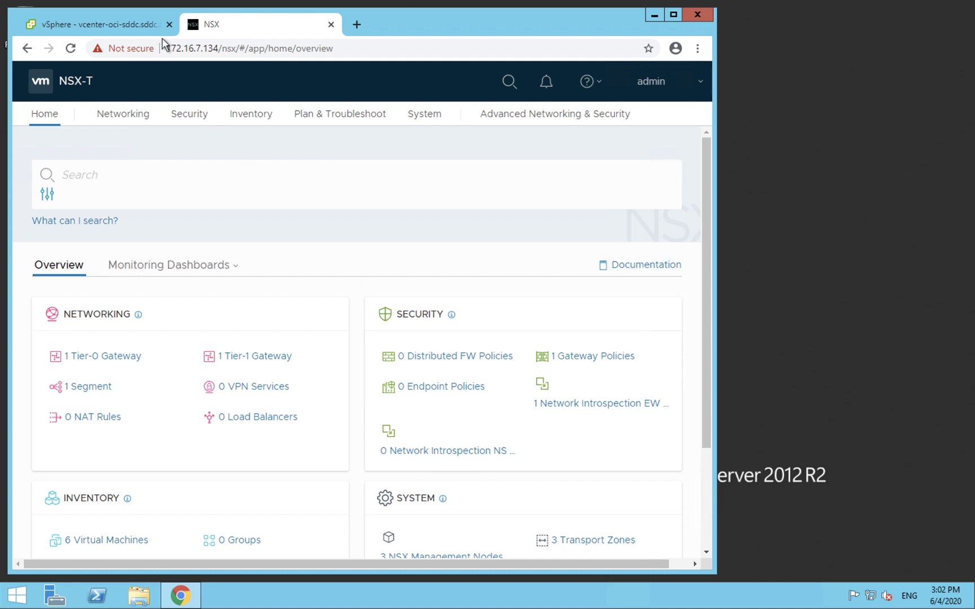
# Step: Switch between the vSphere Client and NSX-T Manager, ending on the vCenter summary
pyautogui.click(102, 28)
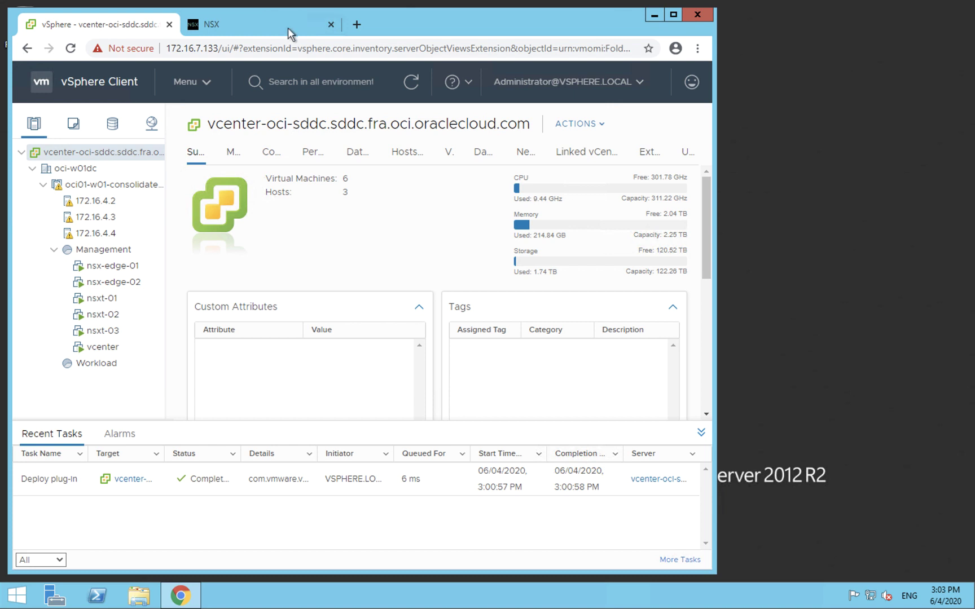
pyautogui.click(257, 26)
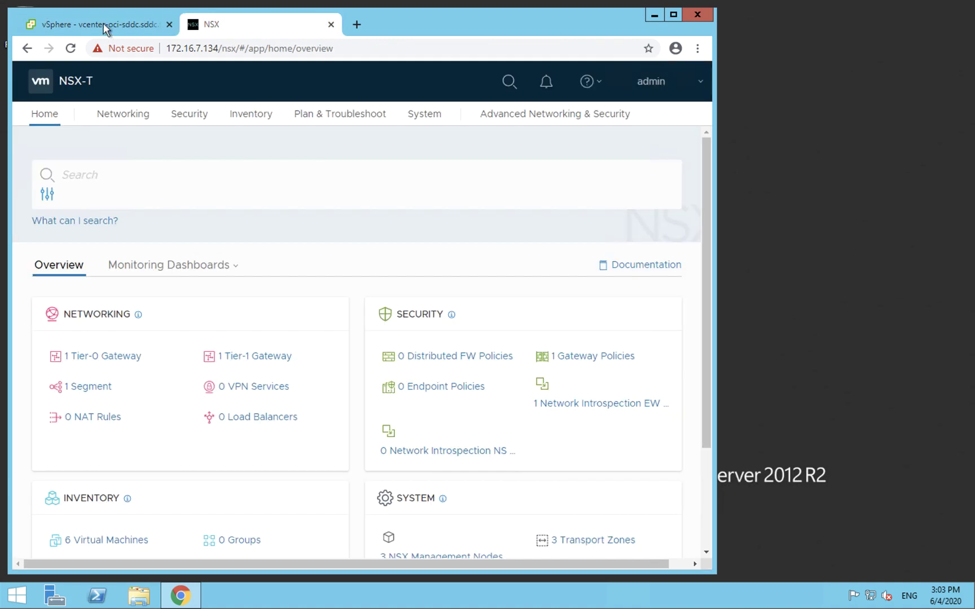
pyautogui.click(104, 23)
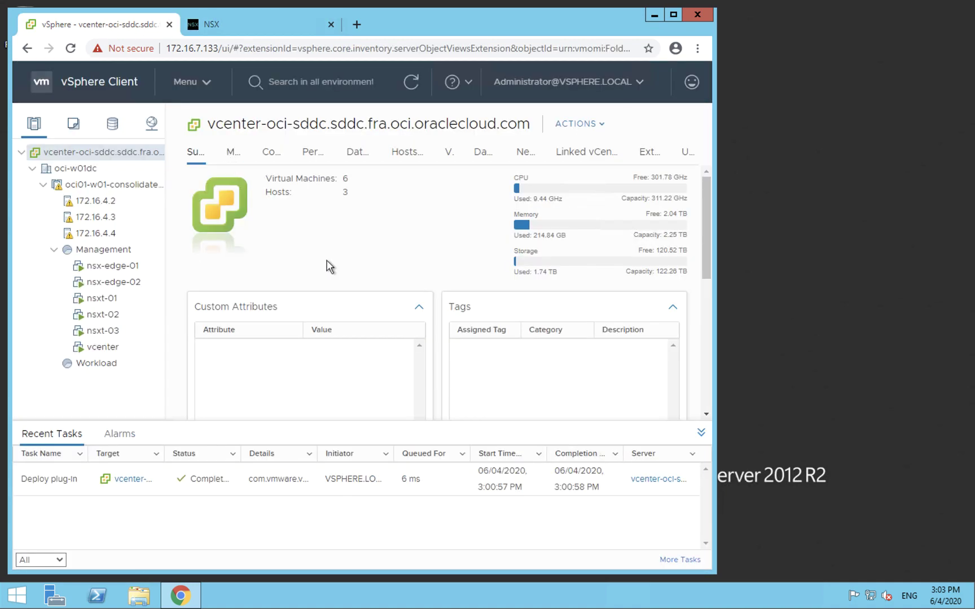